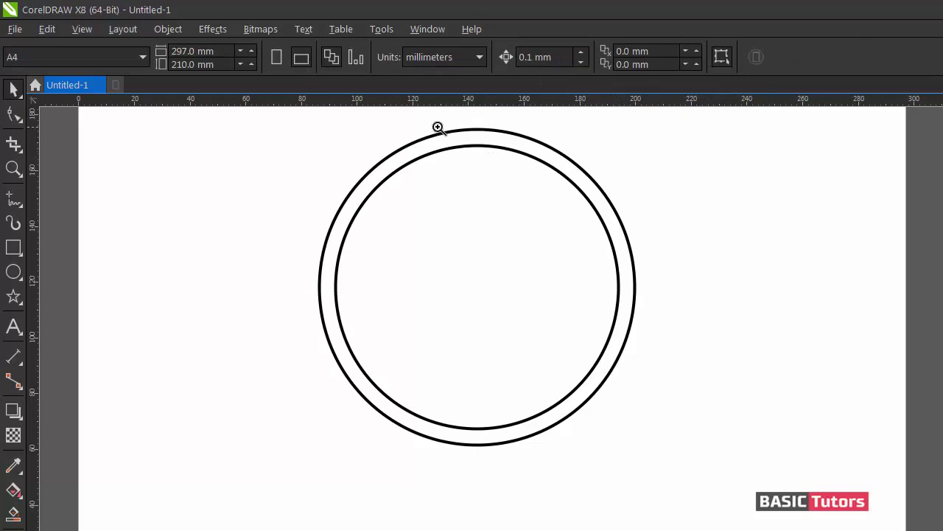
# - Draw a vertical freehand line about 4.4 mm long between the two circles at their top
pyautogui.moveTo(394, 117); pyautogui.dragTo(566, 246)
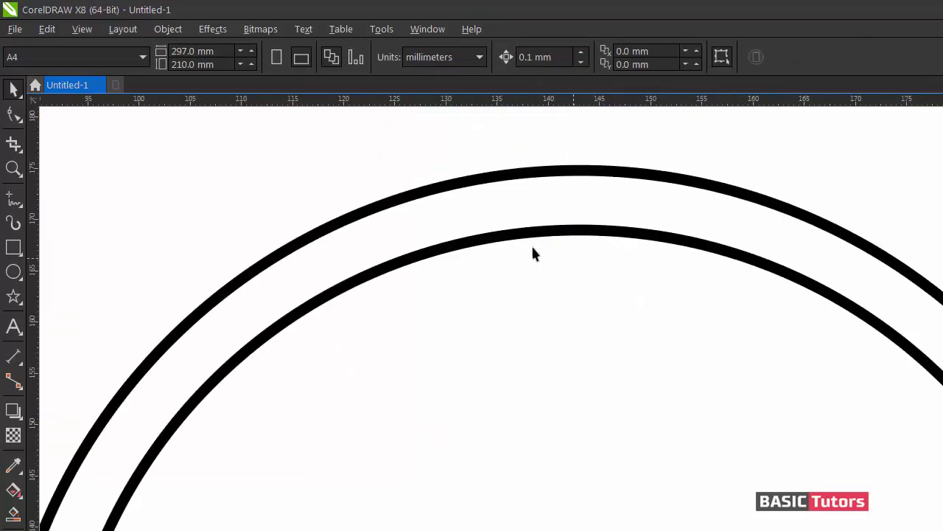
pyautogui.click(13, 248)
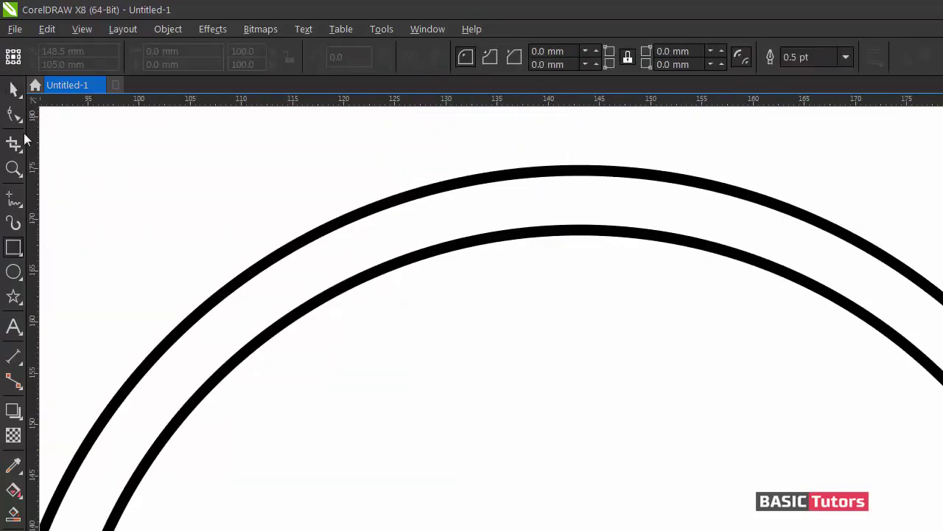
pyautogui.click(13, 199)
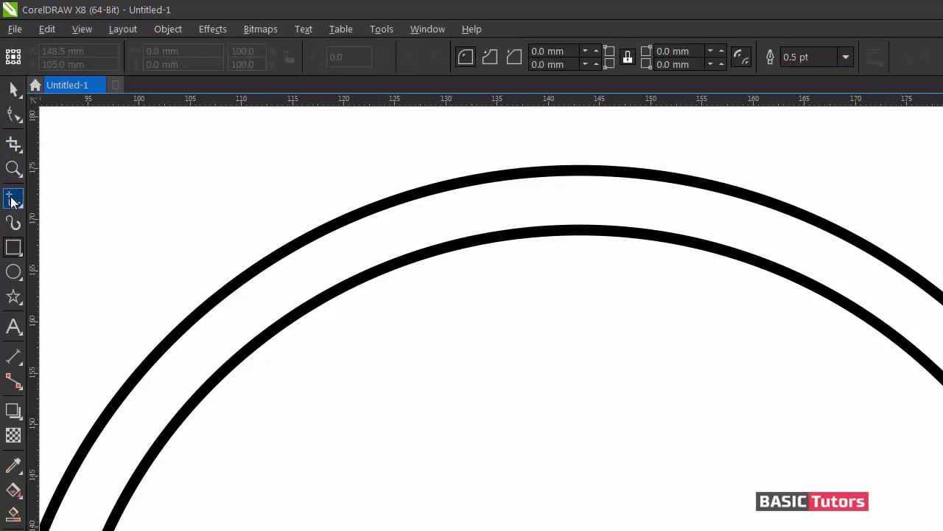
pyautogui.click(573, 230)
pyautogui.click(572, 179)
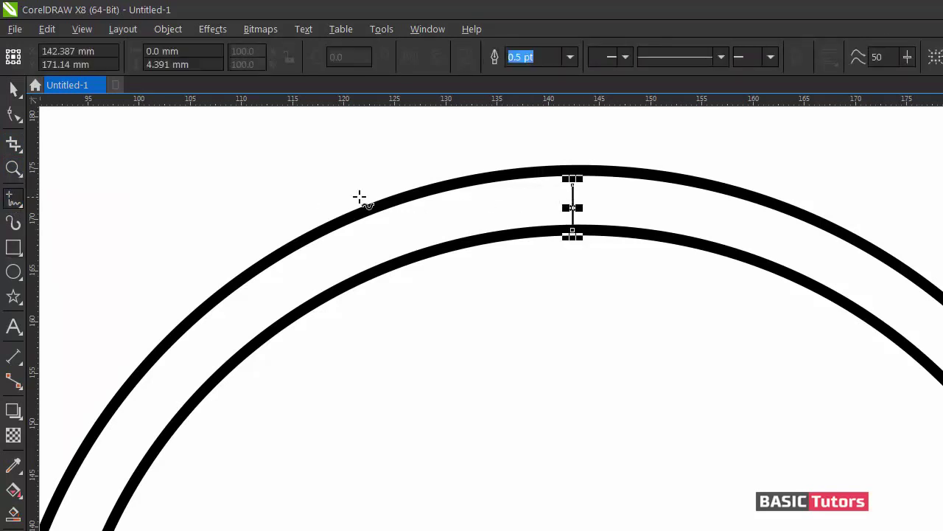
# - Set the short vertical line's outline width to 4 pt
pyautogui.click(14, 89)
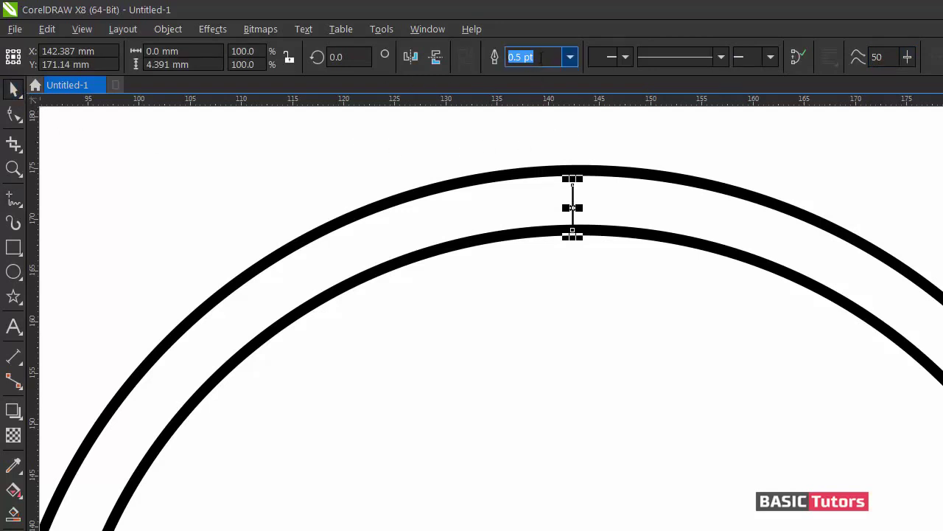
pyautogui.write('5')
pyautogui.press('Return')
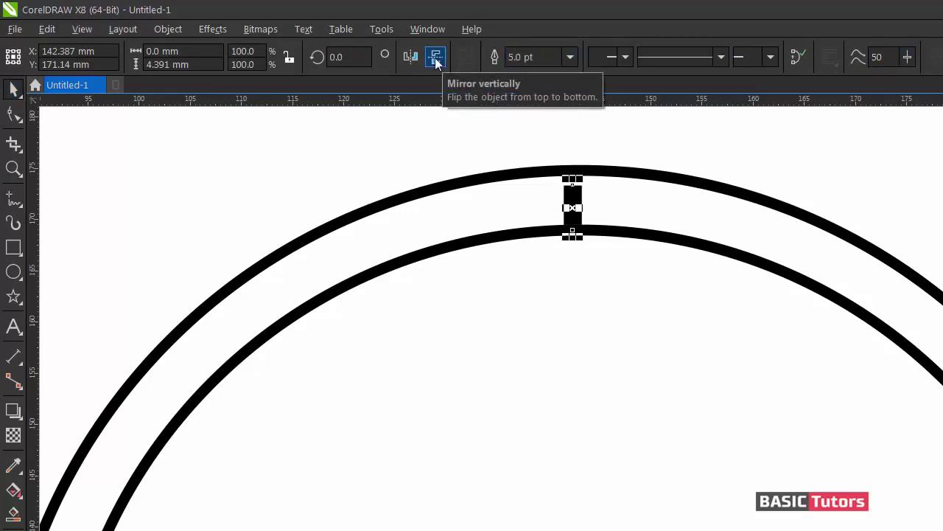
pyautogui.click(523, 57)
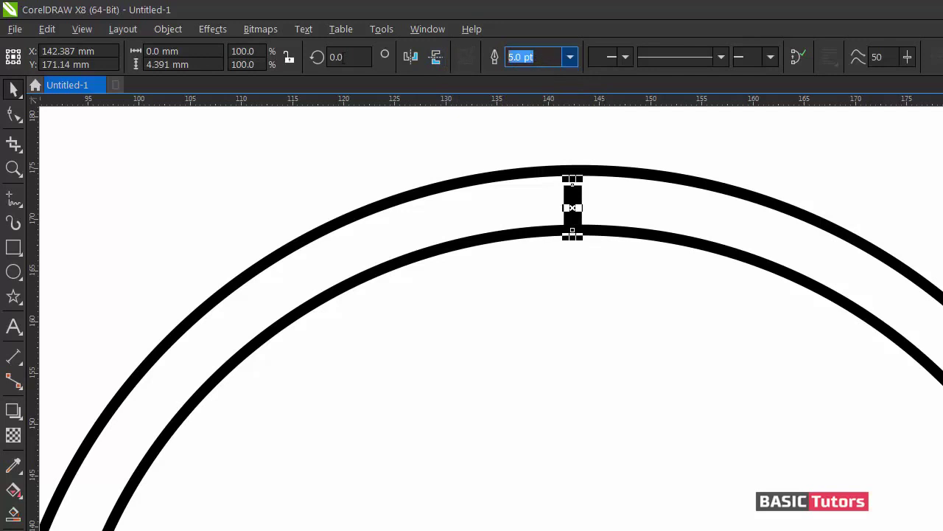
pyautogui.write('4')
pyautogui.press('Return')
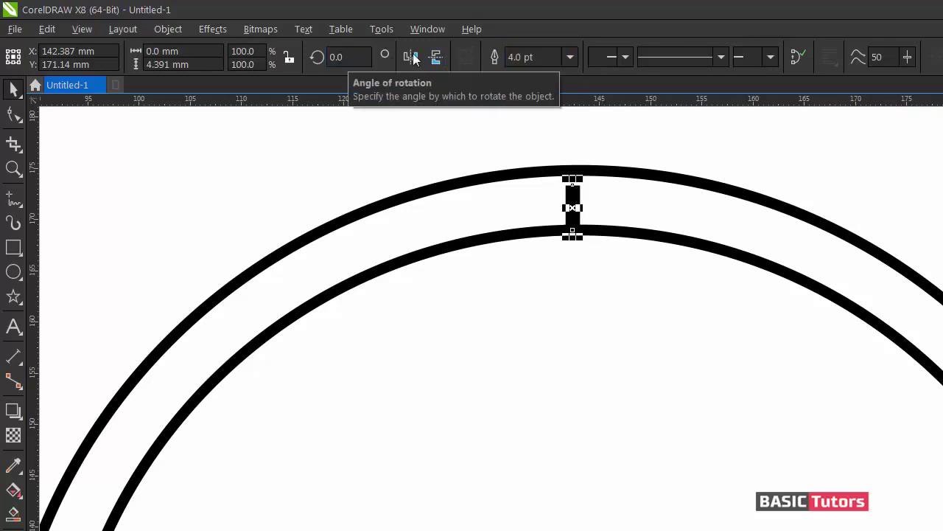
# - Shorten the vertical line from its upper end to about 4.175 mm
pyautogui.click(576, 194)
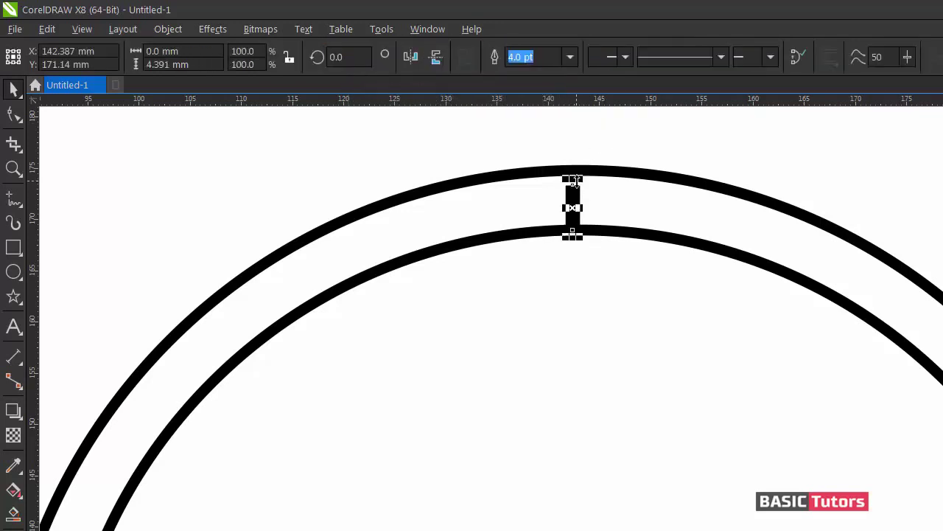
pyautogui.moveTo(573, 175); pyautogui.dragTo(573, 188)
pyautogui.click(594, 161)
# - Align the vertical line's centre horizontally with the inner circle and nudge the line up 0.1 mm
pyautogui.click(572, 207)
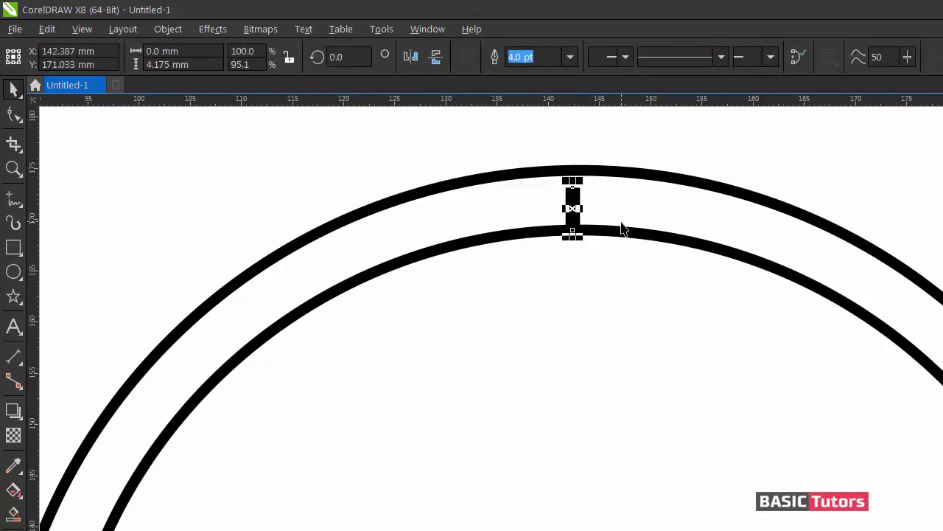
pyautogui.keyDown('shift'); pyautogui.click(619, 232); pyautogui.keyUp('shift')
pyautogui.press('c')
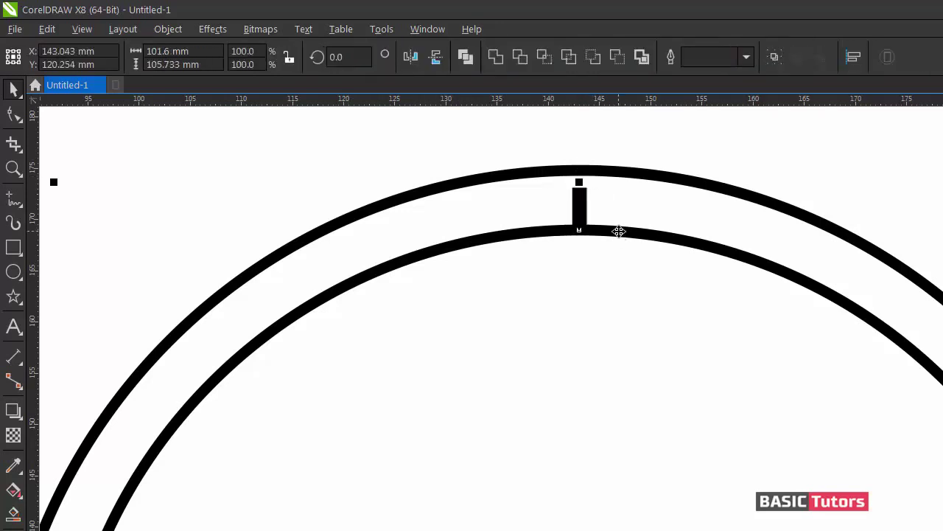
pyautogui.click(632, 154)
pyautogui.click(583, 200)
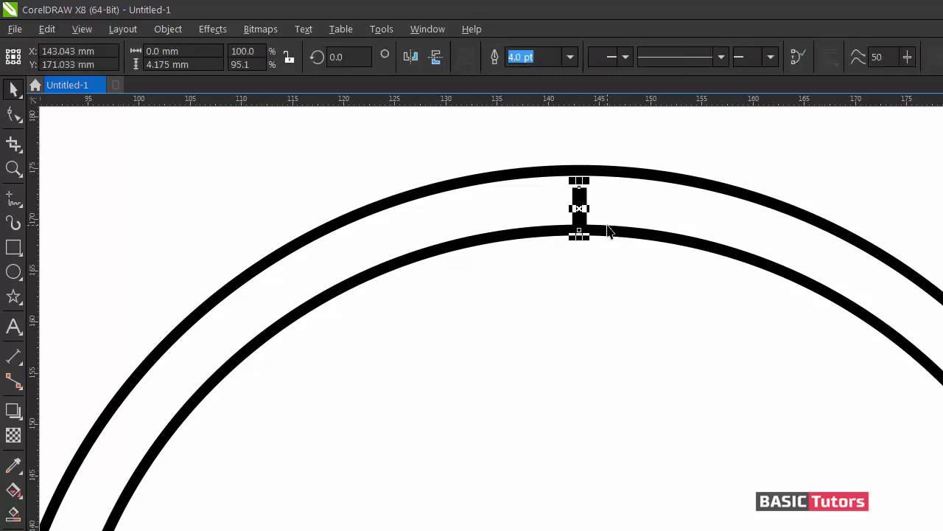
pyautogui.click(625, 158)
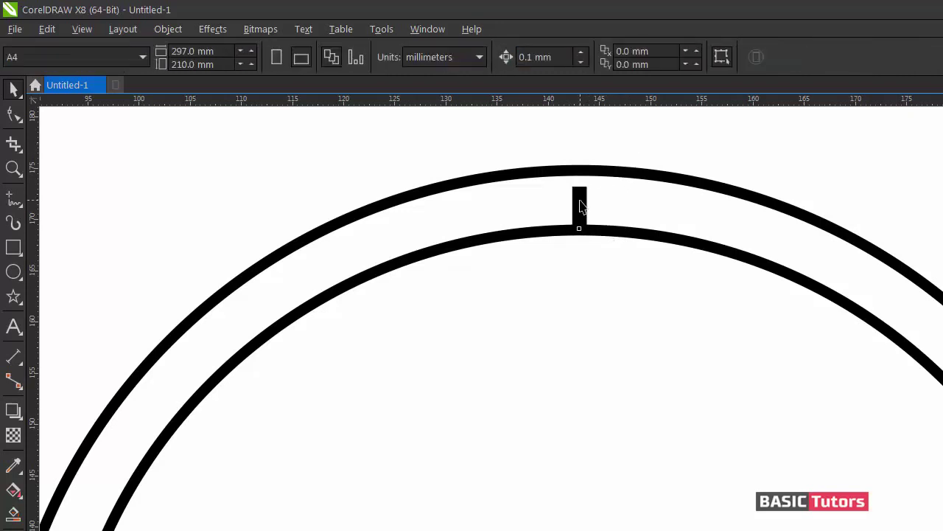
# - Convert the short vertical line's outline to an object
pyautogui.click(579, 208)
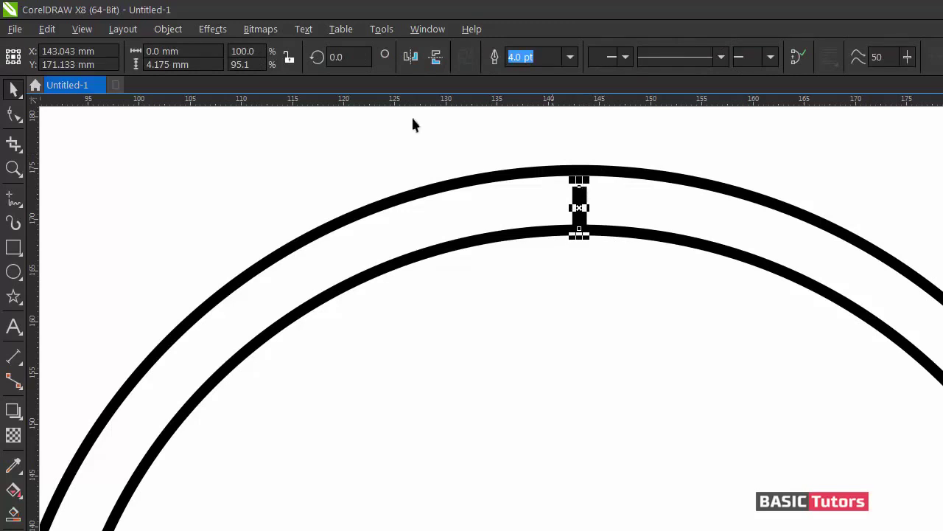
pyautogui.click(167, 31)
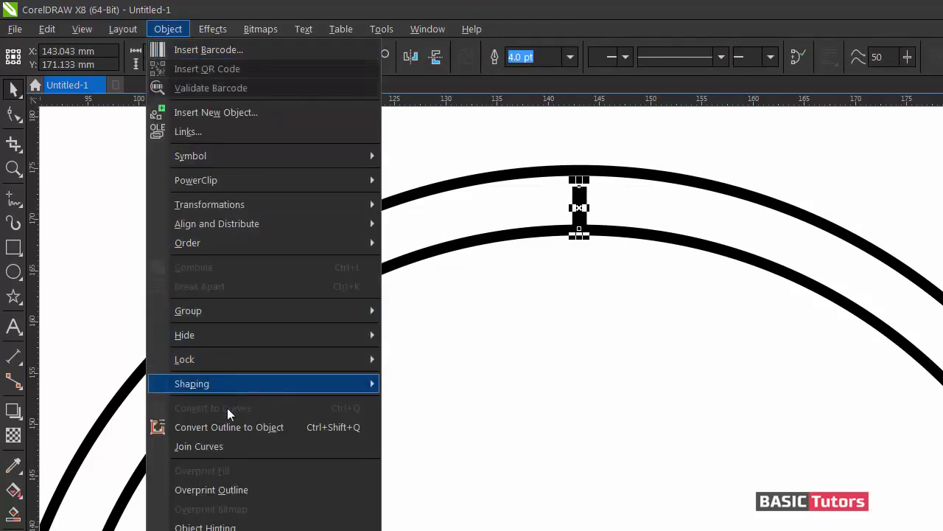
pyautogui.click(251, 425)
pyautogui.click(457, 129)
pyautogui.moveTo(573, 199); pyautogui.dragTo(489, 195)
pyautogui.hotkey('ctrl', 'z')
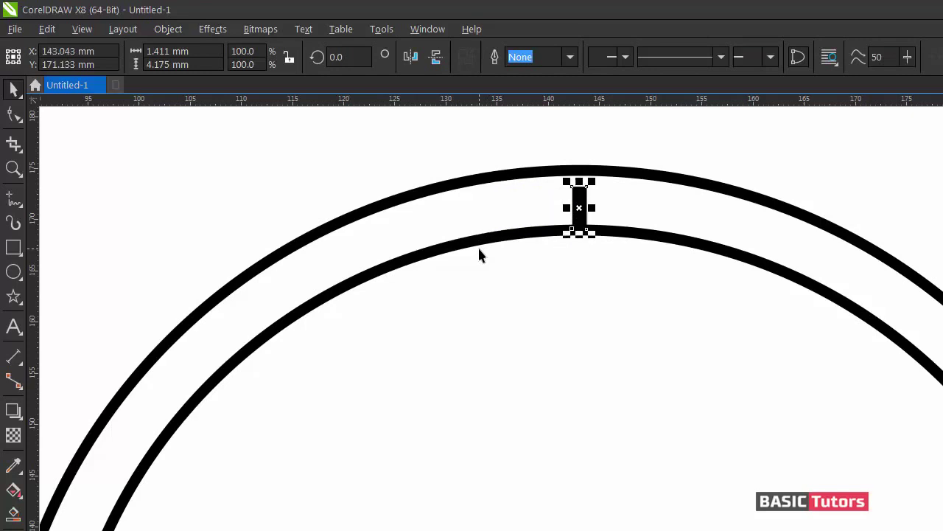
pyautogui.click(662, 145)
# - Select the inner circle and display its rotation handles and centre point
pyautogui.scroll(-2, 662, 139)
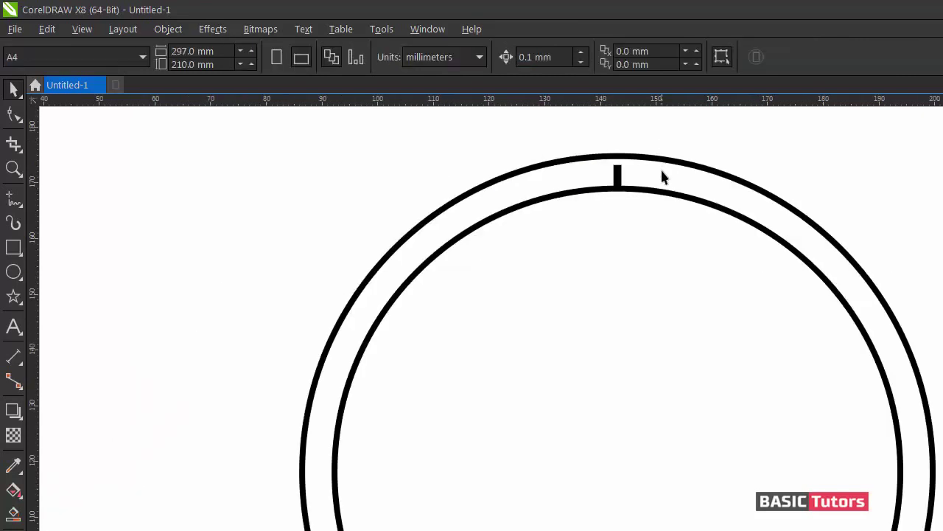
pyautogui.hscroll(3, 491, 318)
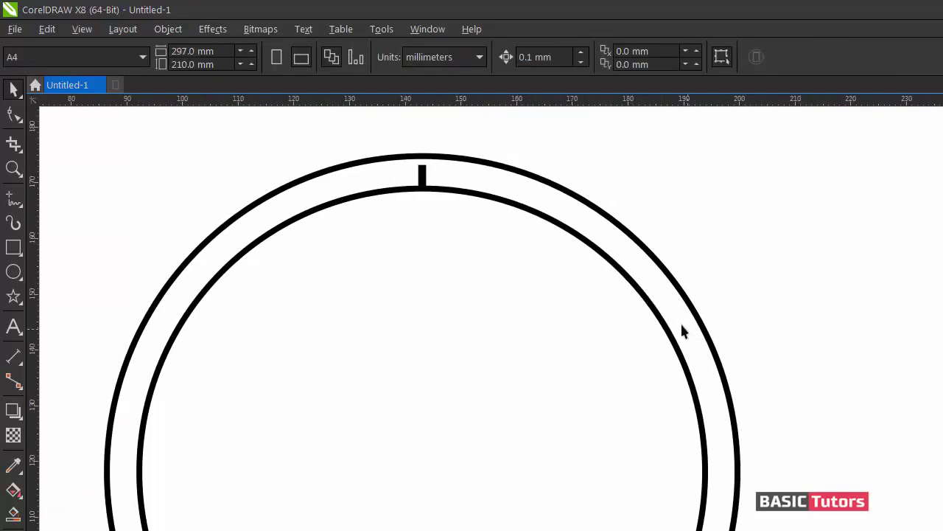
pyautogui.click(660, 321)
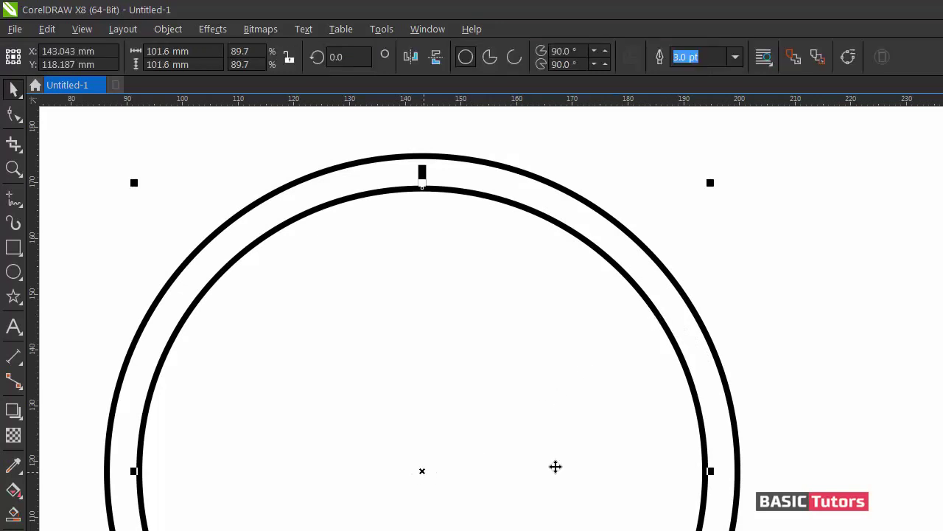
pyautogui.scroll(-3, 421, 318)
pyautogui.click(415, 341)
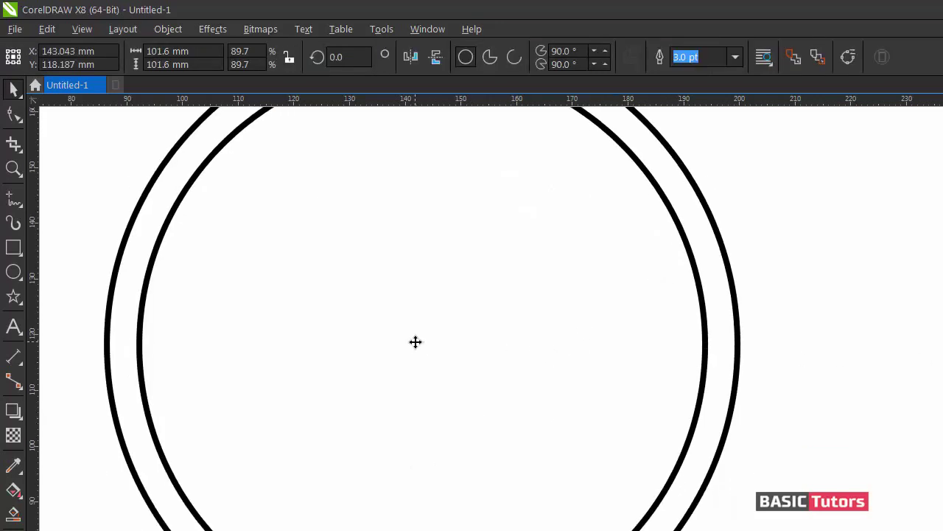
pyautogui.scroll(-2, 418, 400)
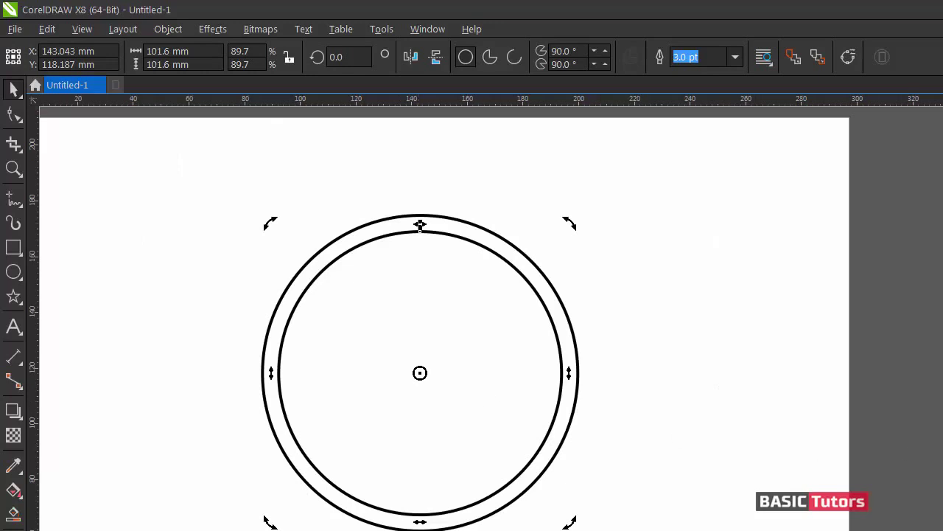
pyautogui.scroll(-2, 420, 332)
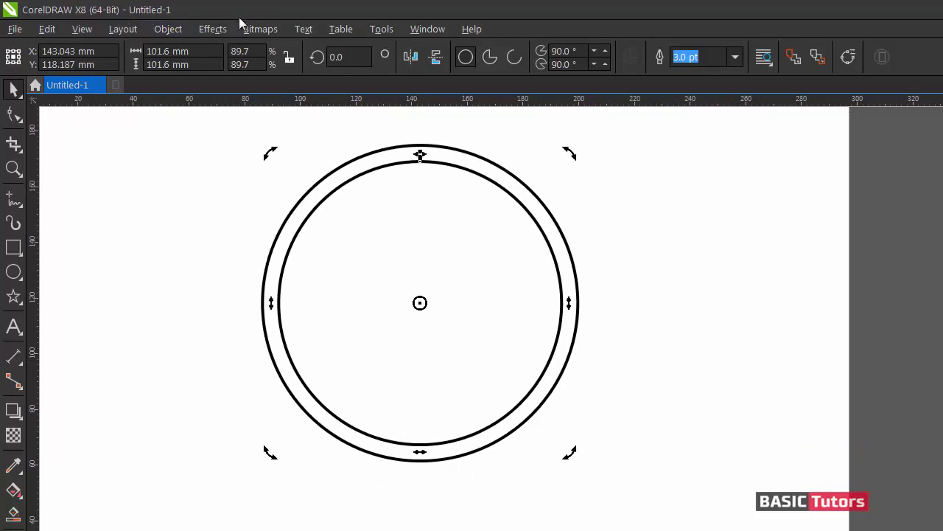
# - Open the Rotate transformation settings and place them beside the circles so the drawing stays uncovered
pyautogui.click(168, 30)
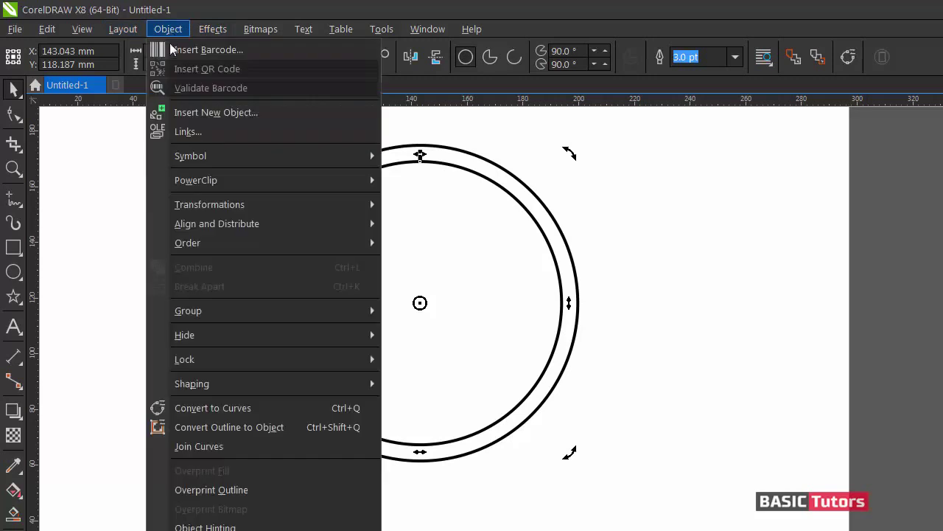
pyautogui.moveTo(270, 205)
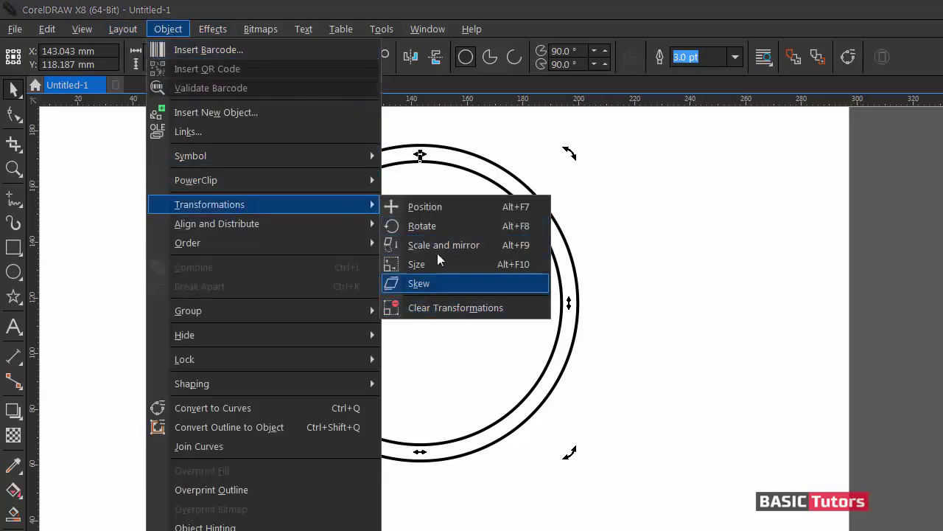
pyautogui.click(432, 226)
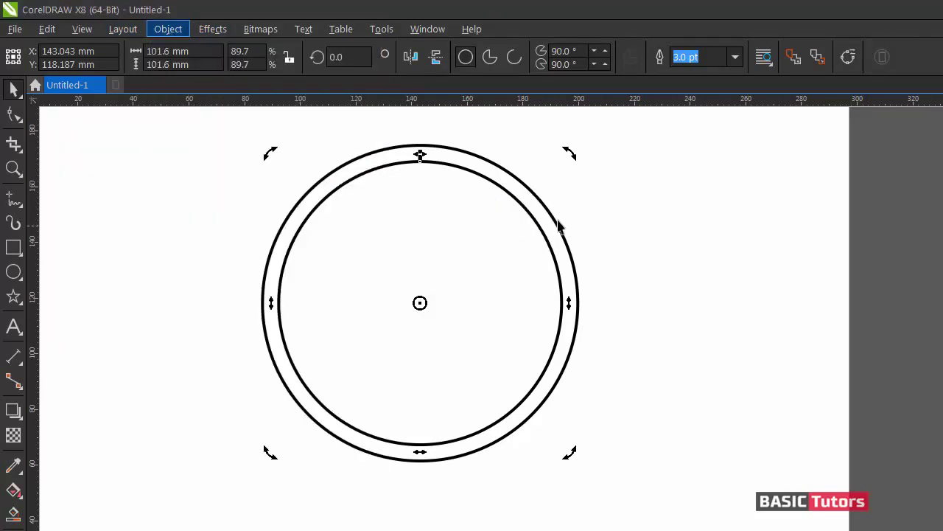
pyautogui.moveTo(928, 85); pyautogui.dragTo(599, 170)
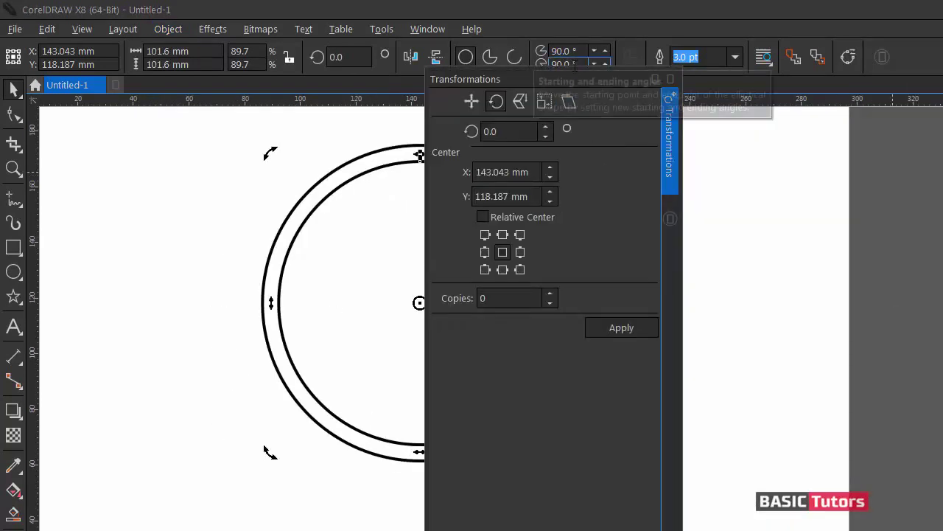
pyautogui.moveTo(534, 85); pyautogui.dragTo(534, 233)
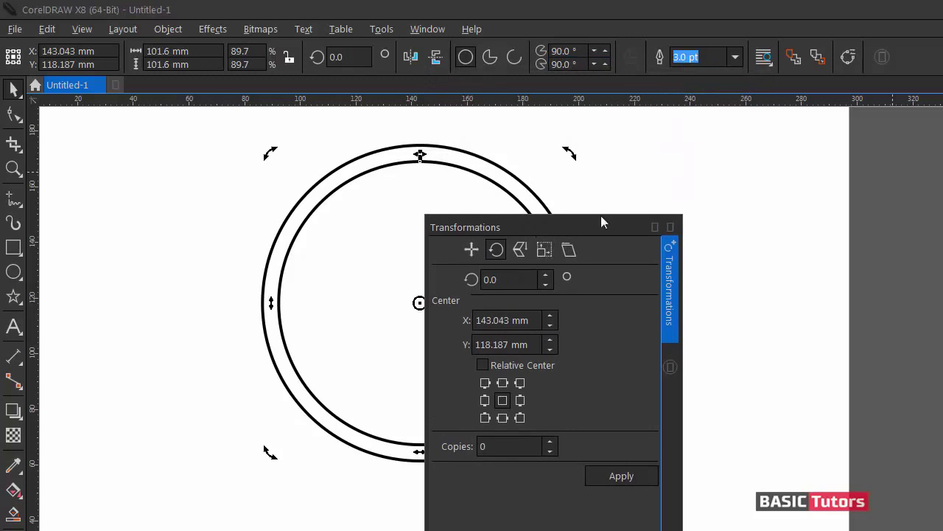
pyautogui.moveTo(601, 221); pyautogui.dragTo(745, 124)
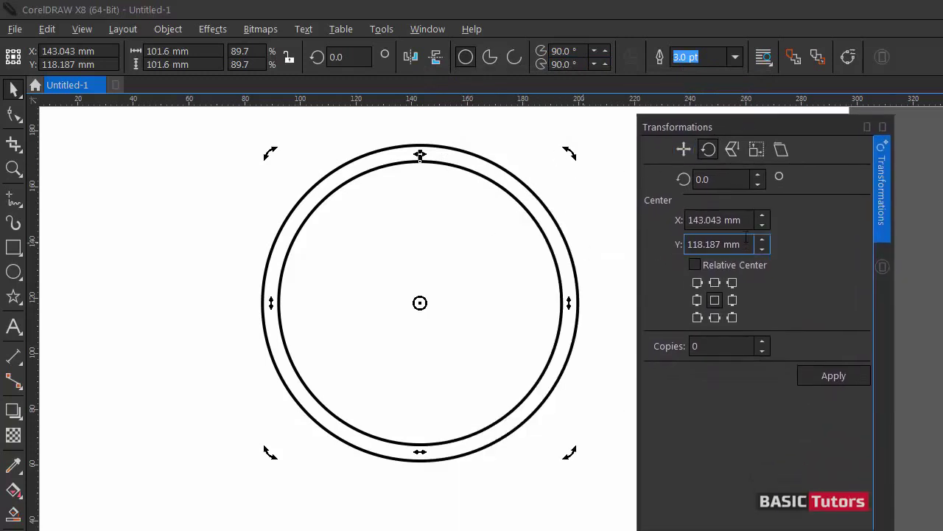
# - Compare the rotation centre X values of the inner circle and the small tick mark
pyautogui.moveTo(746, 220); pyautogui.dragTo(648, 220)
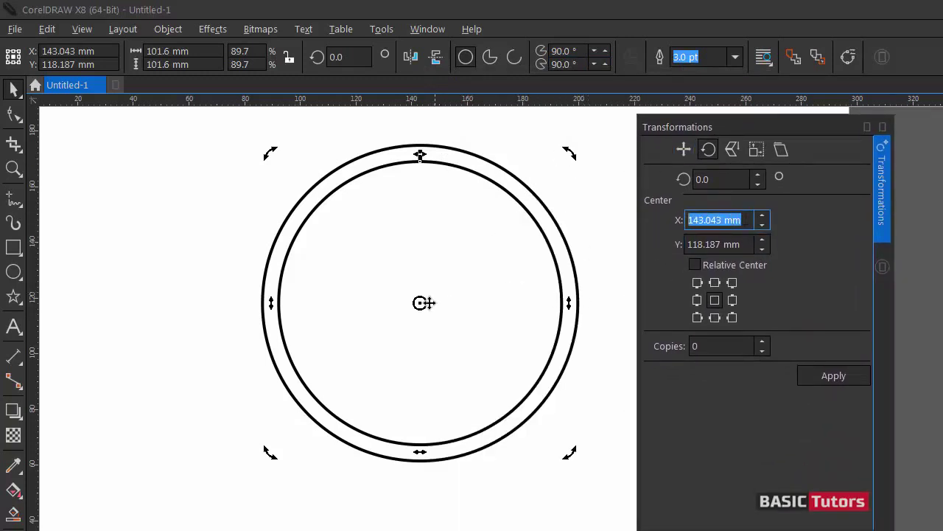
pyautogui.click(423, 154)
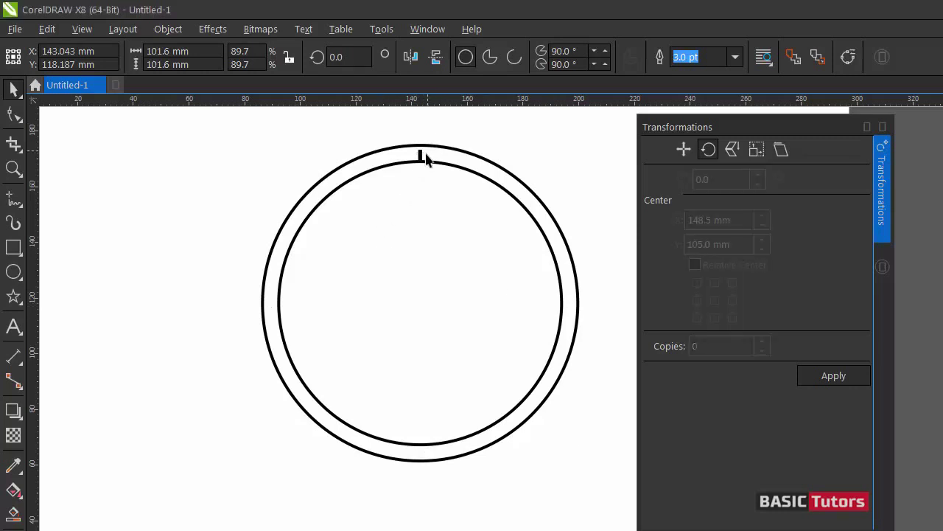
pyautogui.click(420, 154)
pyautogui.moveTo(746, 219); pyautogui.dragTo(638, 223)
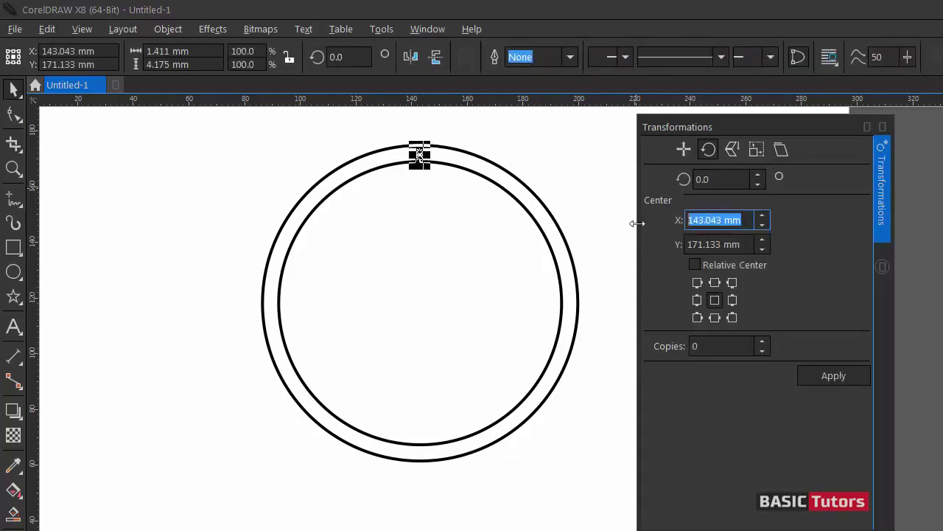
# - Copy the inner circle's centre Y value and set it as the tick mark's rotation centre Y, 118.187 mm
pyautogui.click(533, 218)
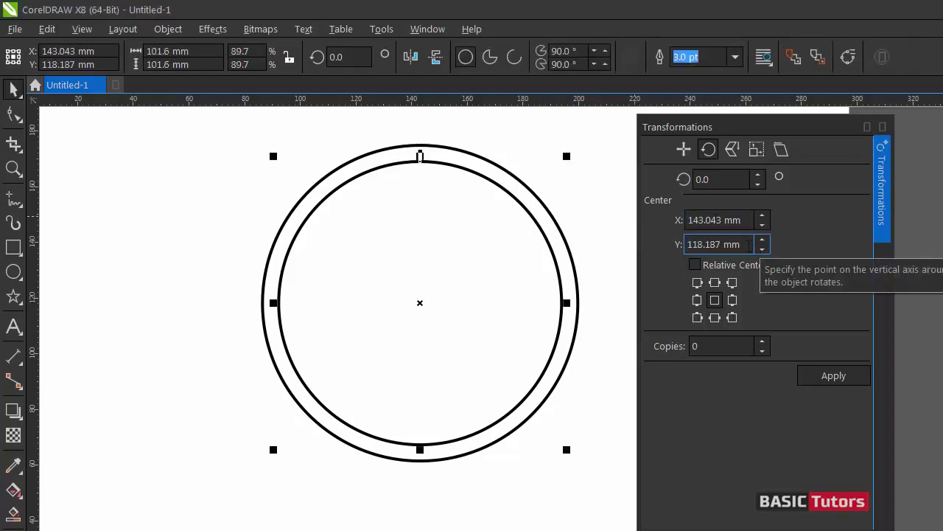
pyautogui.moveTo(755, 245); pyautogui.dragTo(675, 244)
pyautogui.hotkey('ctrl', 'c')
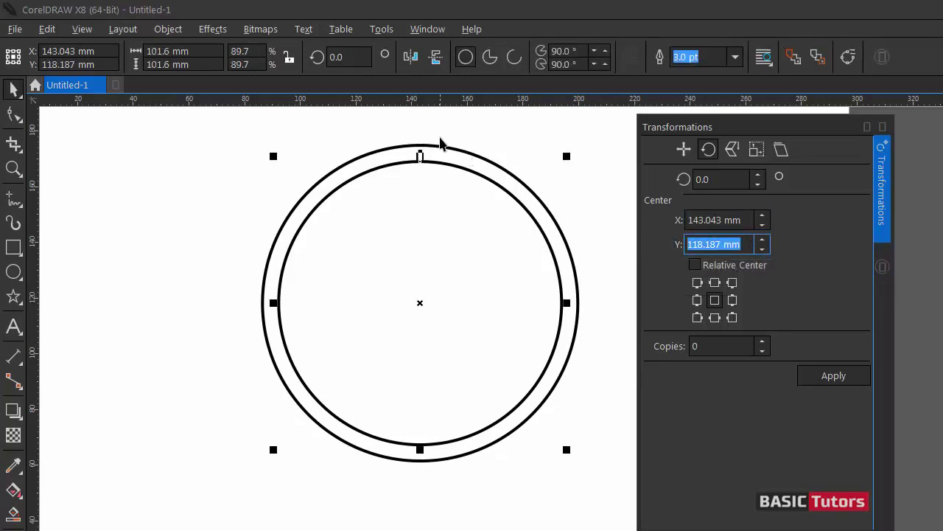
pyautogui.click(426, 157)
pyautogui.click(421, 158)
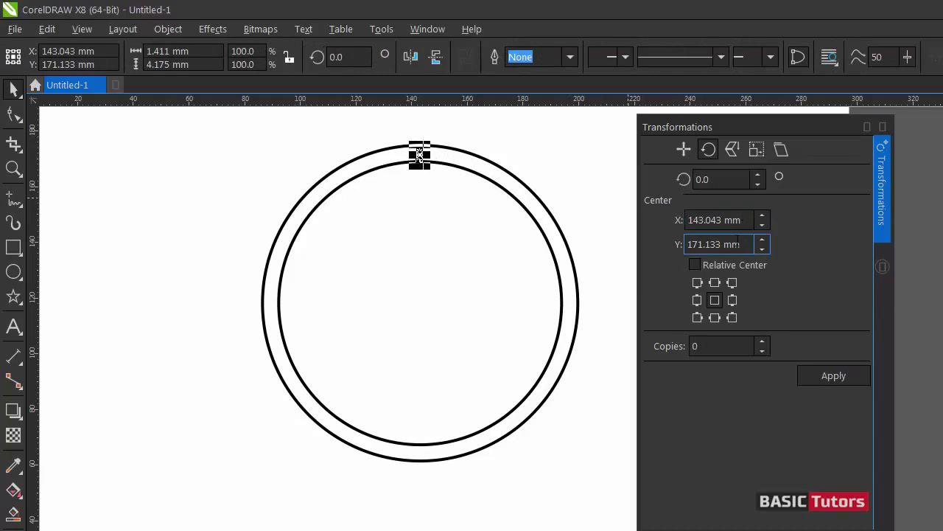
pyautogui.moveTo(740, 243); pyautogui.dragTo(721, 244)
pyautogui.hotkey('shift', 'Home')
pyautogui.hotkey('ctrl', 'v')
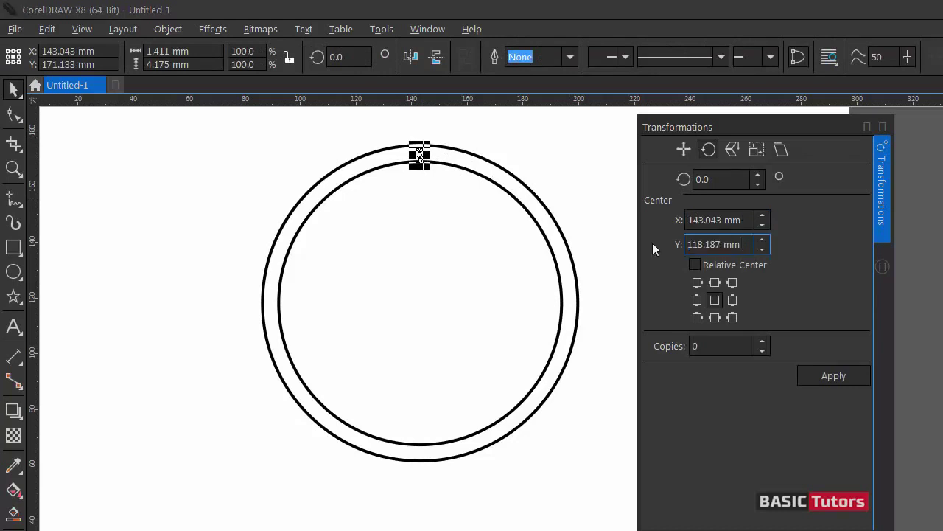
# - Rotate the tick mark by 5° about the set centre with 71 copies to fill the ring
pyautogui.click(420, 155)
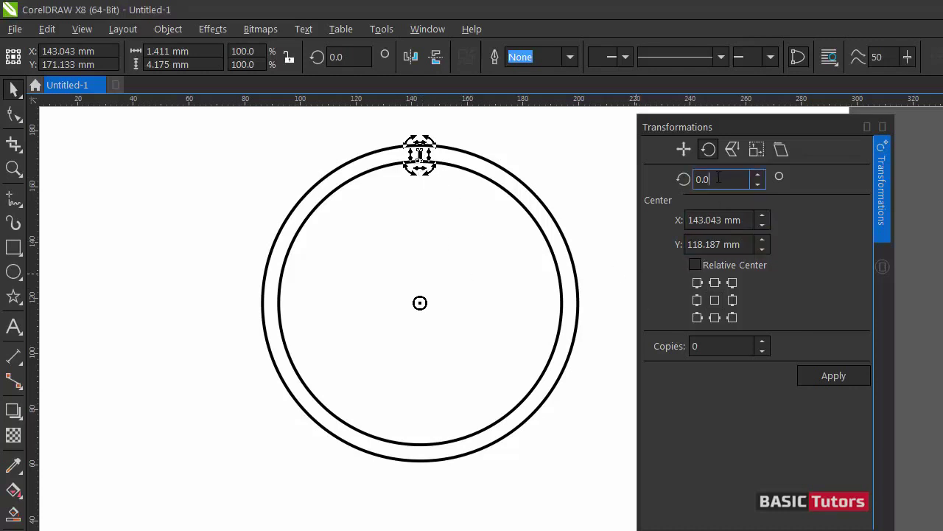
pyautogui.moveTo(718, 177); pyautogui.dragTo(671, 176)
pyautogui.write('5')
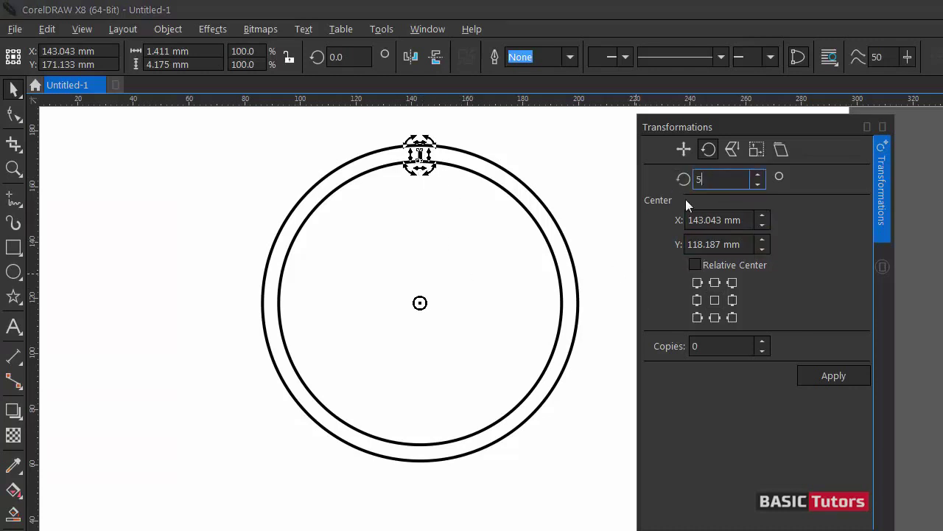
pyautogui.click(713, 350)
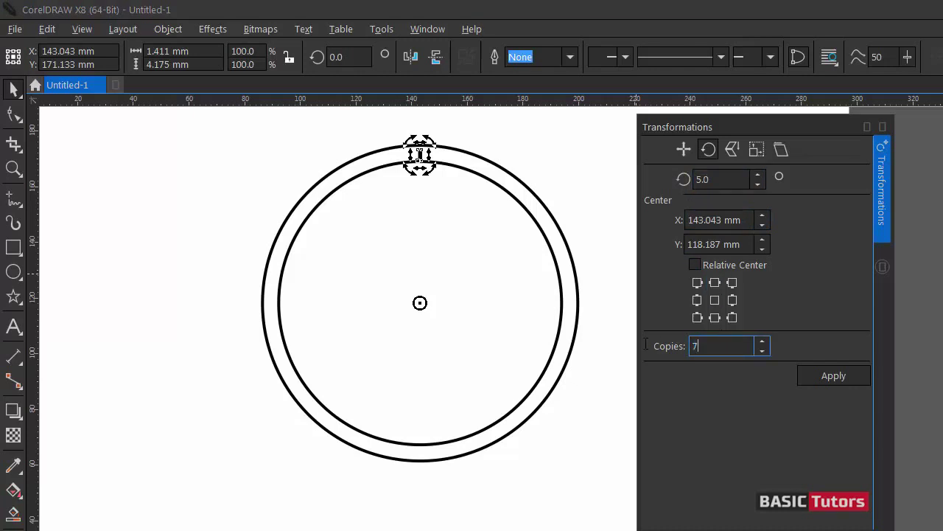
pyautogui.write('71')
pyautogui.click(736, 184)
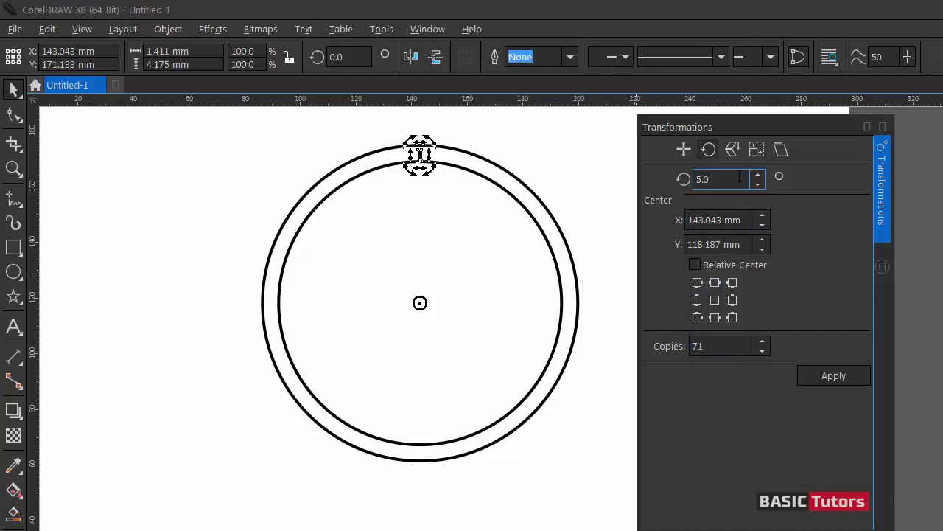
pyautogui.click(813, 377)
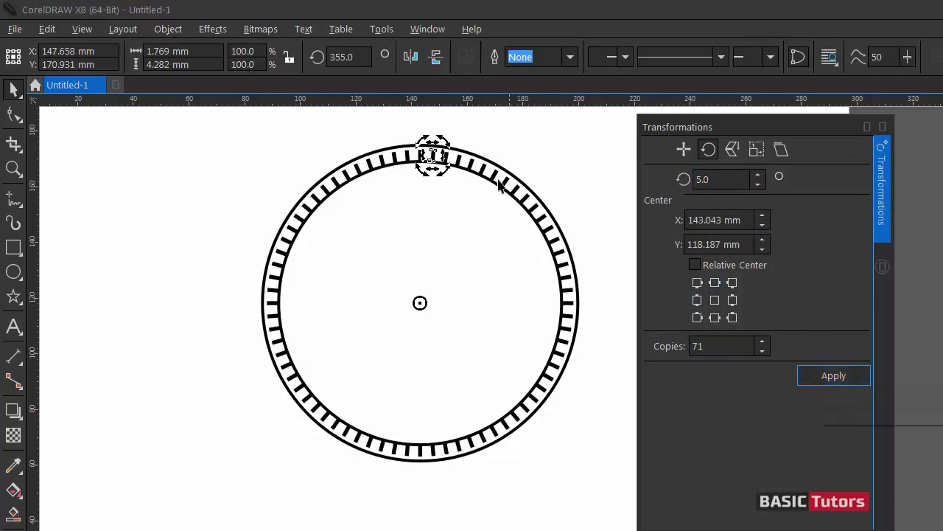
# - Deselect the tick marks and close the Transformations settings to clear the drawing area
pyautogui.click(497, 136)
pyautogui.click(432, 156)
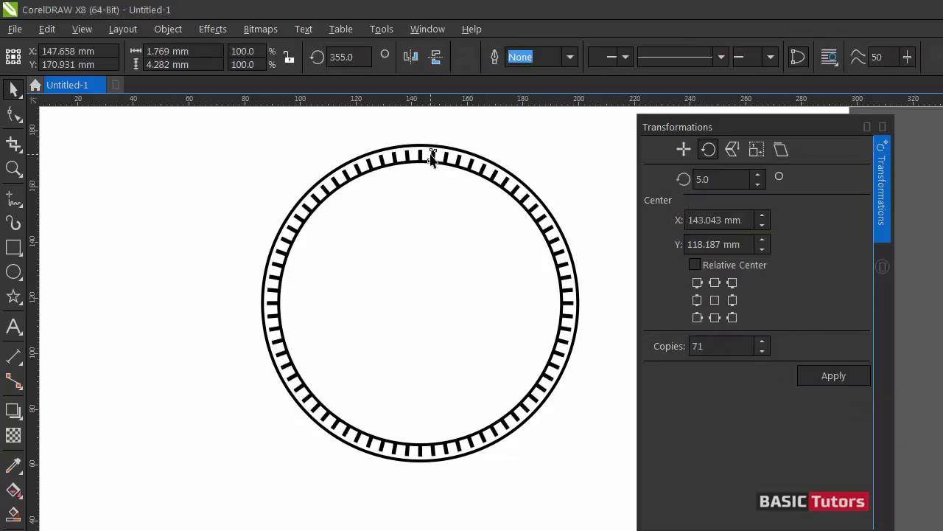
pyautogui.click(516, 126)
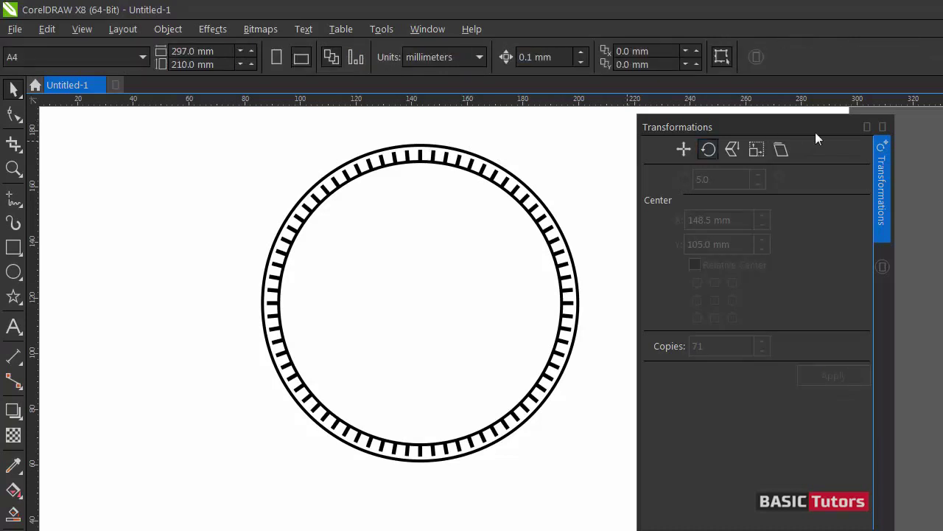
pyautogui.click(884, 127)
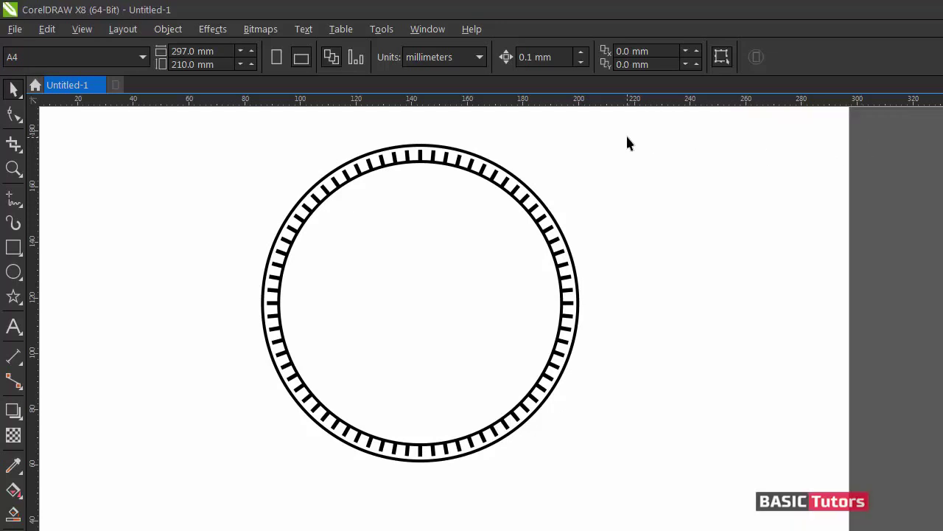
# - Draw a straight horizontal line about 81 mm long, from outside the ring into the inner circle
pyautogui.click(12, 199)
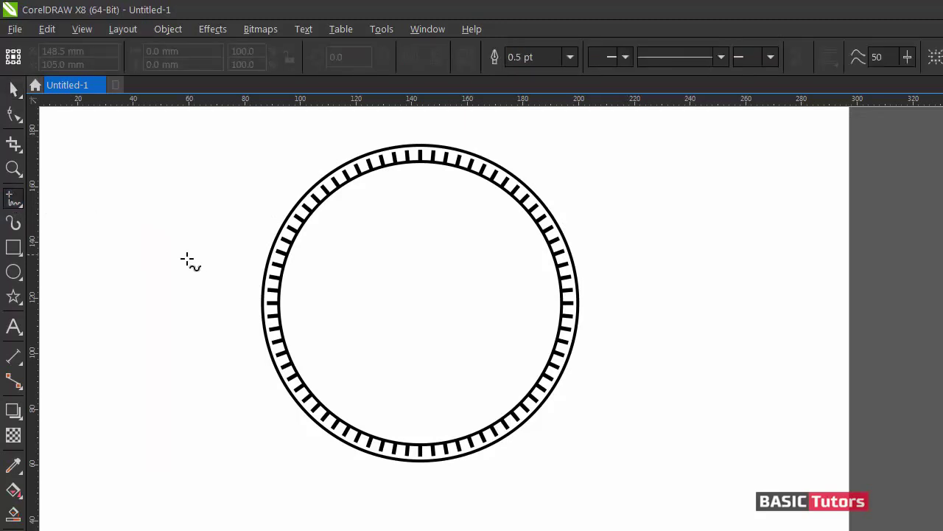
pyautogui.click(185, 260)
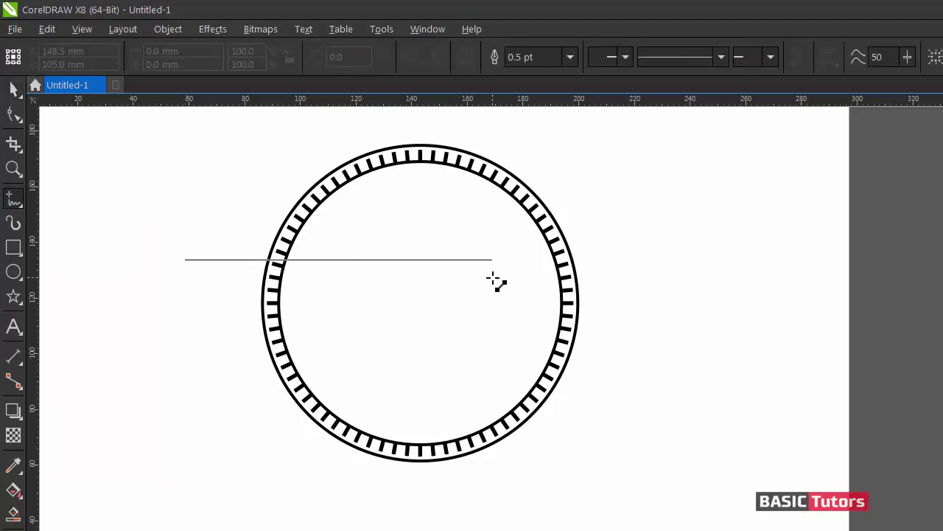
pyautogui.keyDown('ctrl'); pyautogui.click(418, 271); pyautogui.keyUp('ctrl')
pyautogui.click(13, 88)
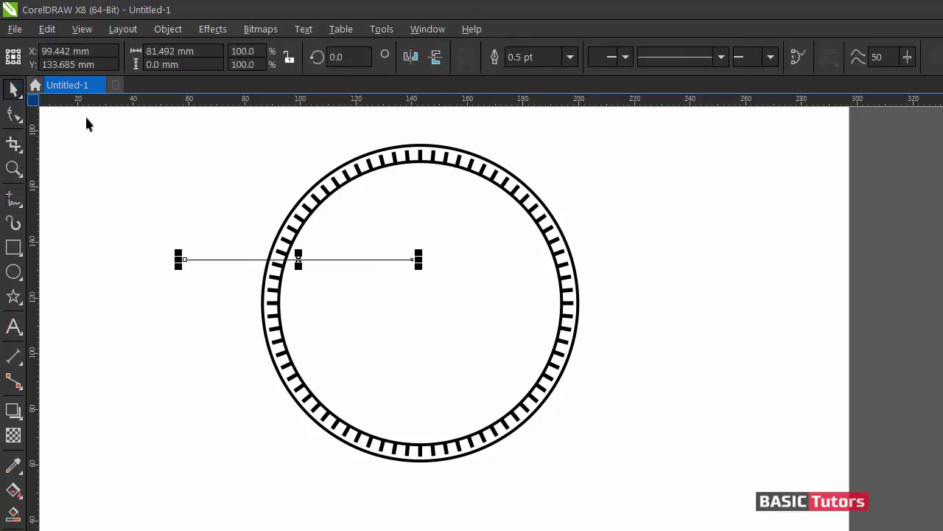
# - Try to centre the inner circle on the horizontal line, and undo the alignment
pyautogui.keyDown('shift'); pyautogui.click(393, 168); pyautogui.keyUp('shift')
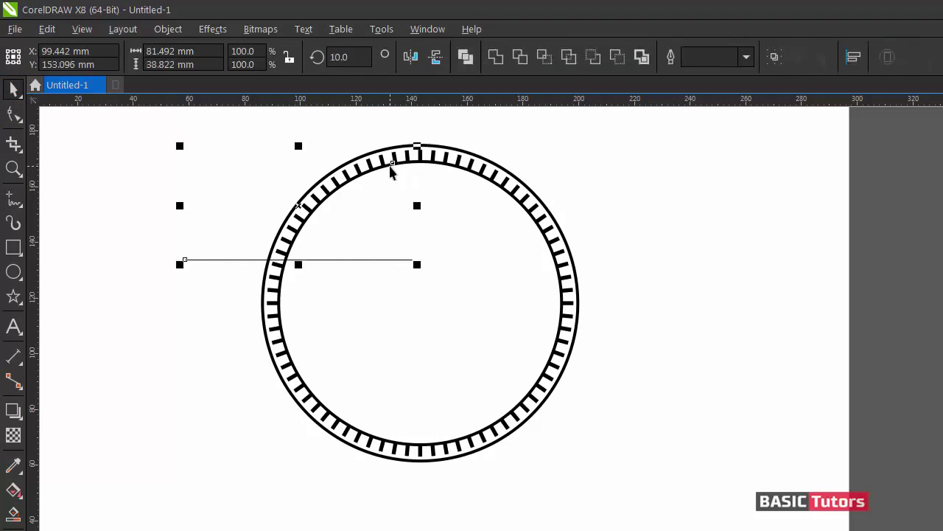
pyautogui.click(508, 131)
pyautogui.click(426, 169)
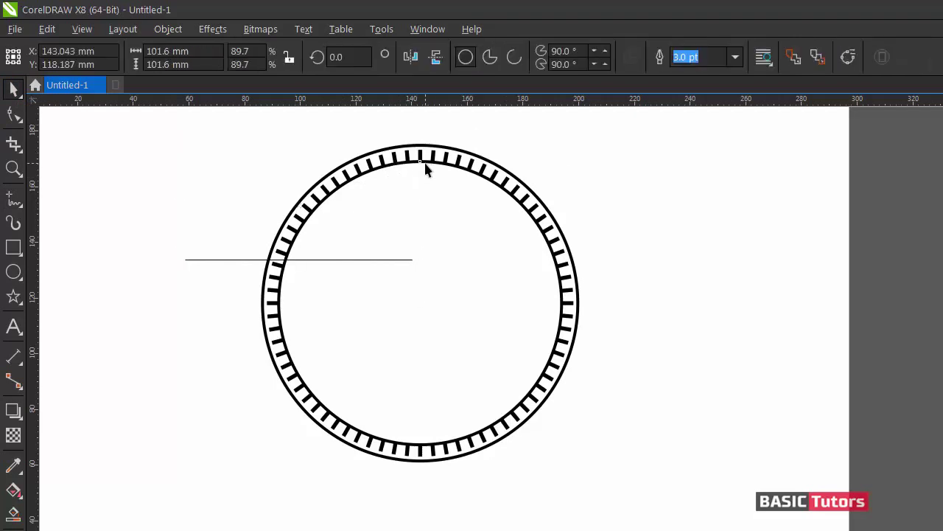
pyautogui.keyDown('shift'); pyautogui.click(222, 260); pyautogui.keyUp('shift')
pyautogui.press('e')
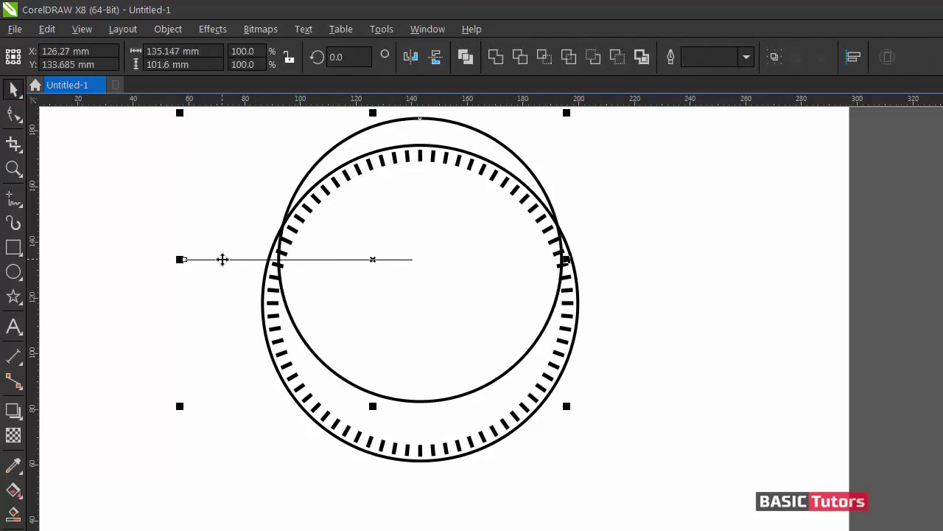
pyautogui.press('c')
pyautogui.hotkey('ctrl', 'z')
pyautogui.click(528, 236)
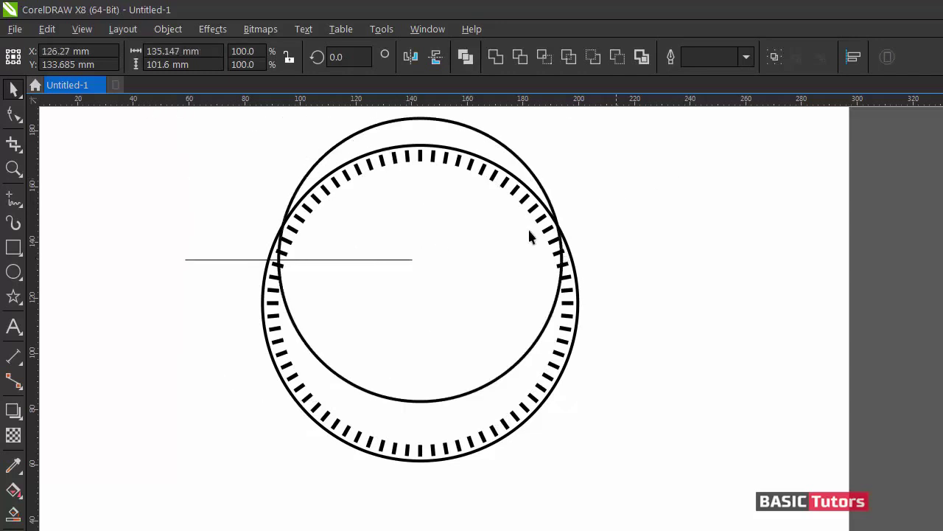
pyautogui.hotkey('ctrl', 'z')
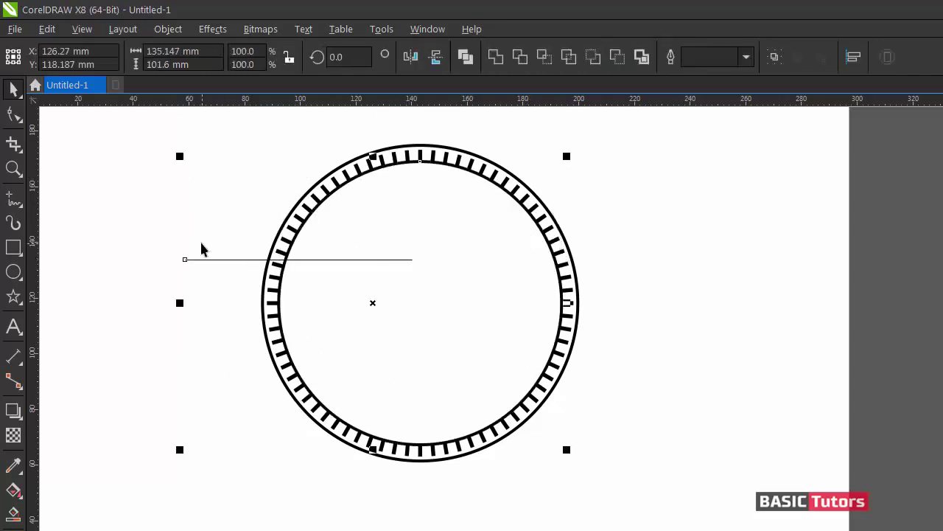
# - Align the horizontal line to the inner circle's centre, both horizontally and vertically
pyautogui.press('Escape')
pyautogui.click(194, 260)
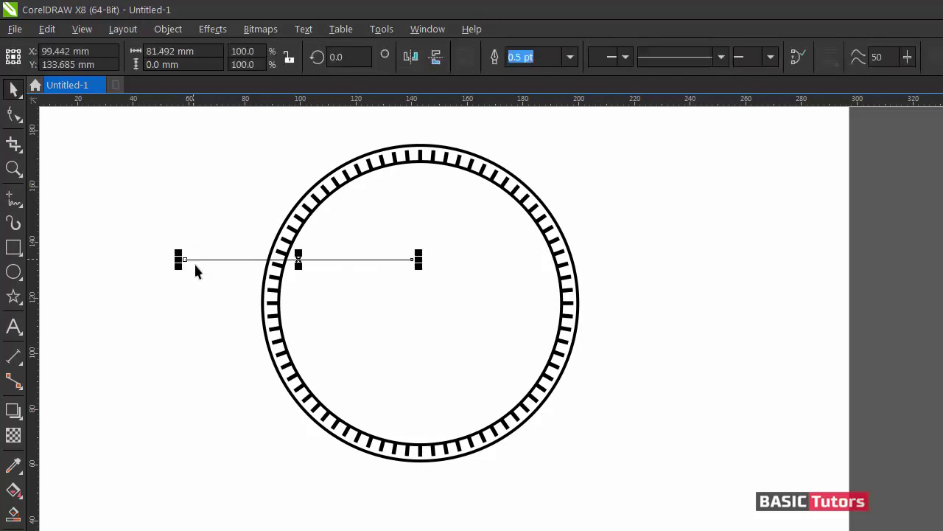
pyautogui.keyDown('shift'); pyautogui.click(281, 274); pyautogui.keyUp('shift')
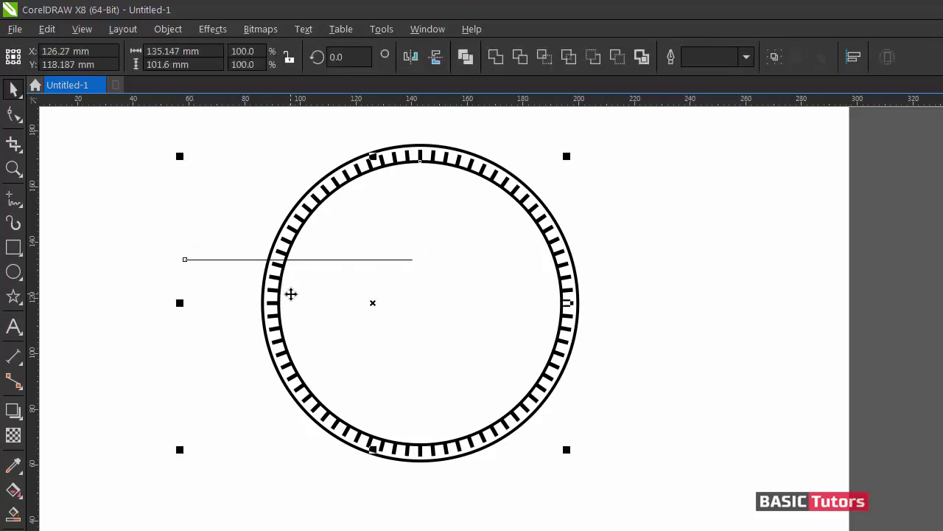
pyautogui.press('e')
pyautogui.press('c')
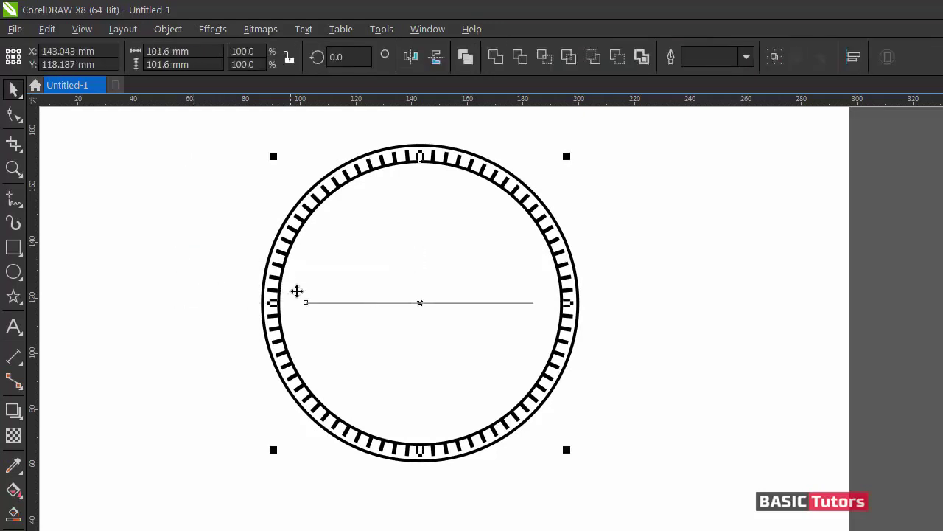
pyautogui.click(644, 168)
# - Move the line straight up to about Y 134.9 mm and set its outline width to 3 pt
pyautogui.click(458, 301)
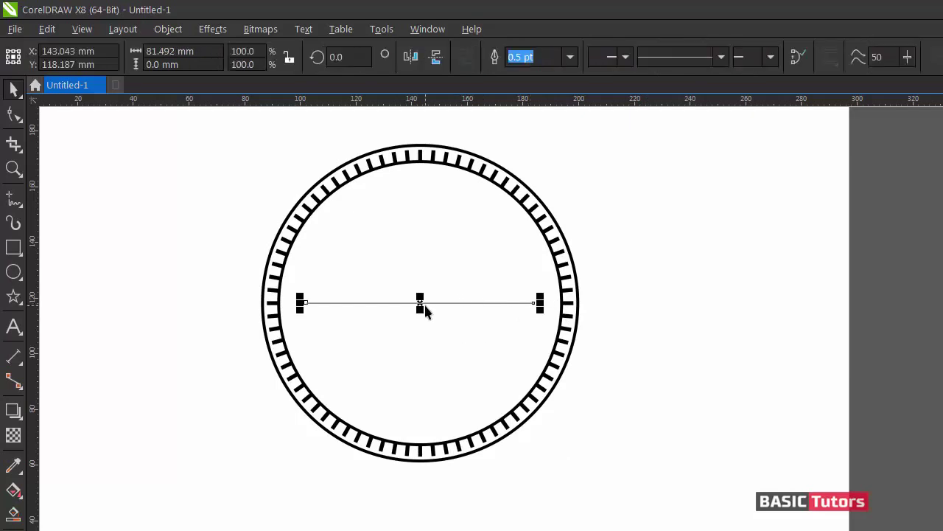
pyautogui.moveTo(418, 303); pyautogui.dragTo(425, 259)
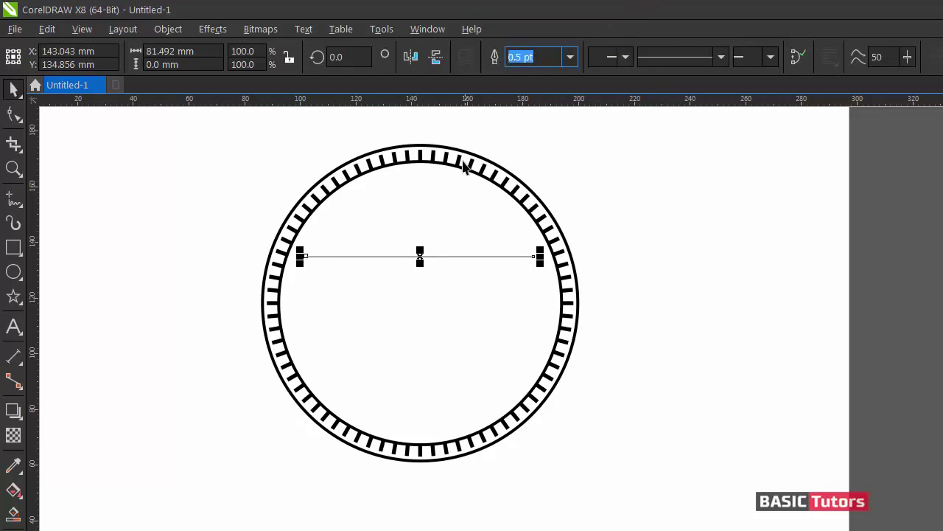
pyautogui.write('3')
pyautogui.press('Return')
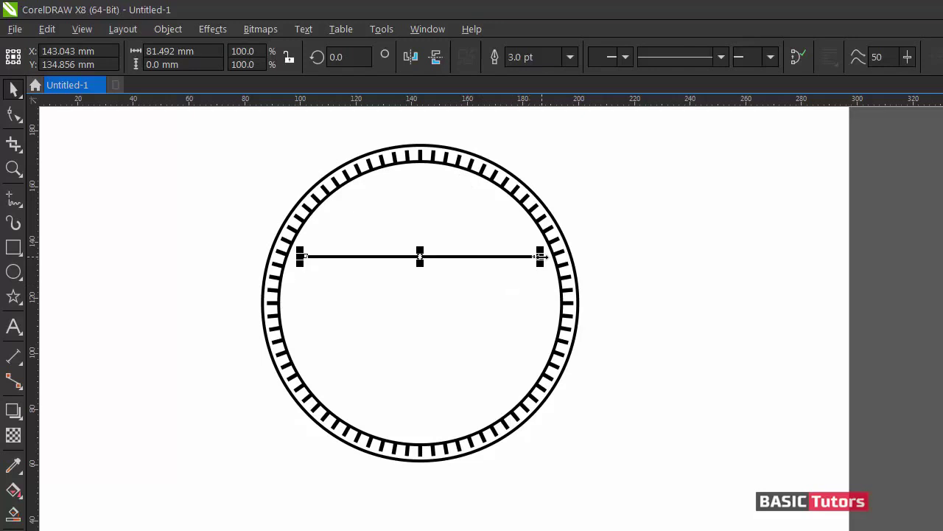
# - Stretch the line symmetrically to about 87.4 mm and place a copy directly below it at about Y 99.9 mm
pyautogui.moveTo(539, 256); pyautogui.dragTo(549, 257)
pyautogui.click(652, 214)
pyautogui.click(432, 259)
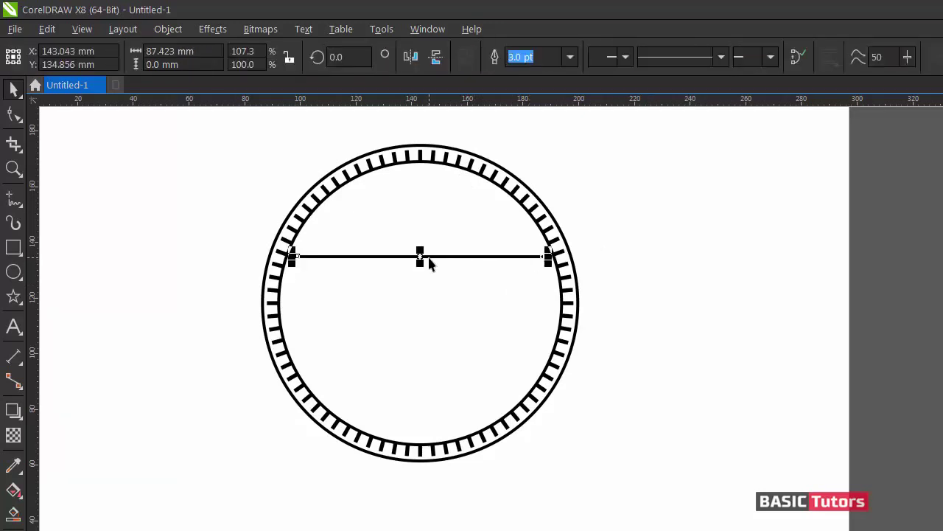
pyautogui.moveTo(428, 257); pyautogui.dragTo(417, 360)
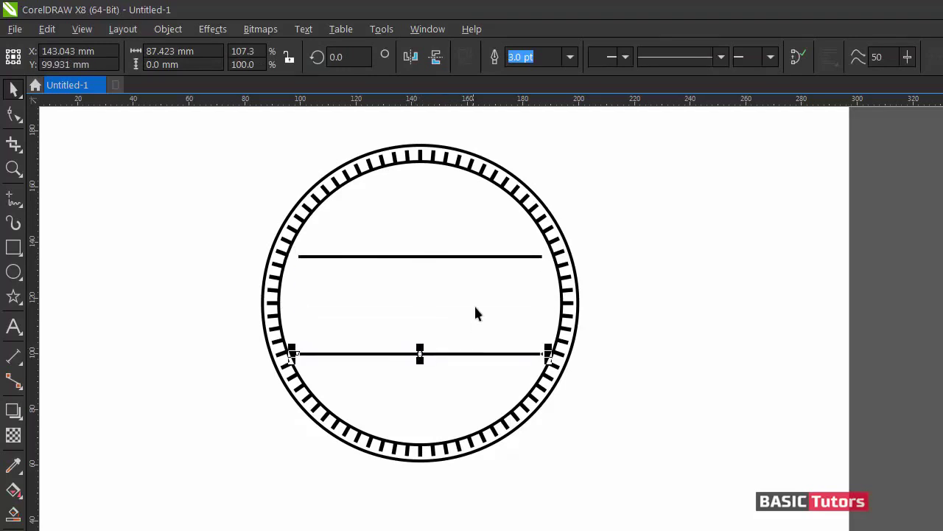
pyautogui.click(641, 247)
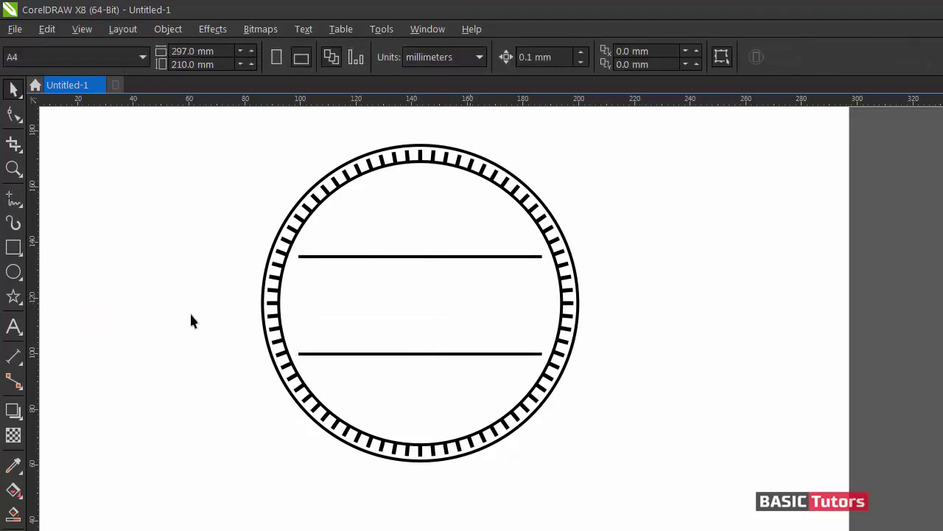
# - Add the text "COFFEE" beside the ring and set its font to BigNoodleTitling
pyautogui.click(14, 325)
pyautogui.click(103, 275)
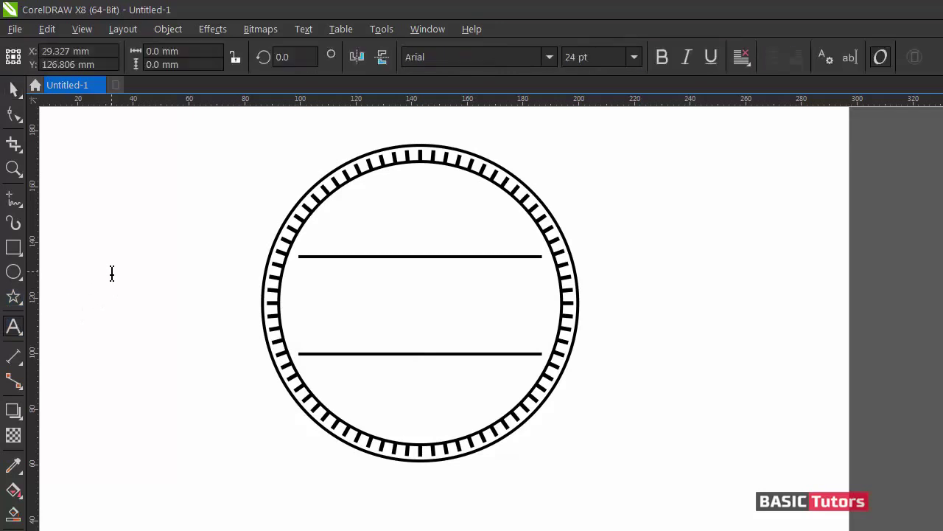
pyautogui.write('COFFEE')
pyautogui.hotkey('ctrl', 'space')
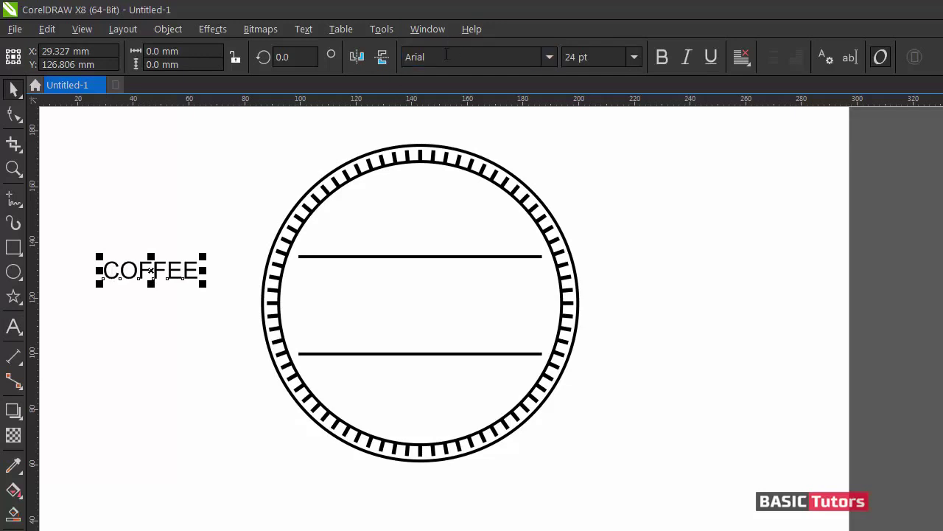
pyautogui.click(446, 55)
pyautogui.write('big')
pyautogui.press('Return')
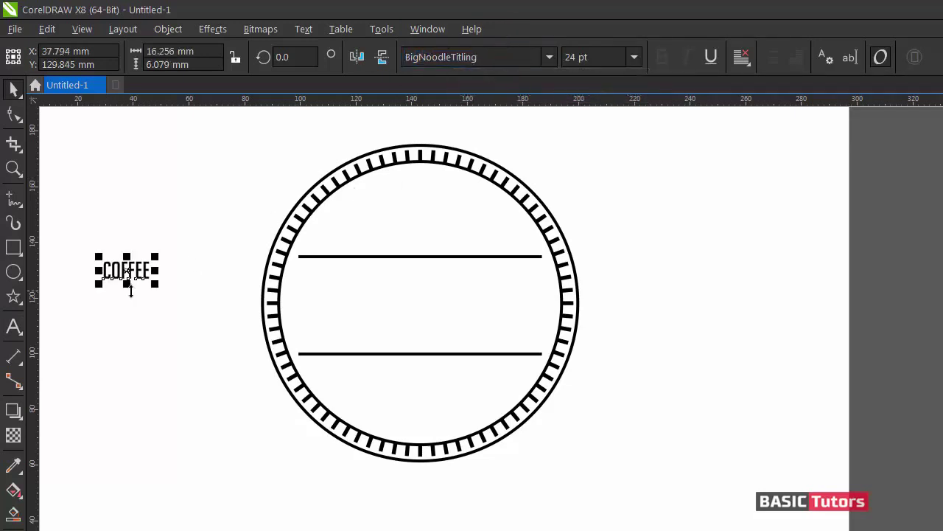
# - Enlarge the COFFEE text to about 107 pt and centre it on the inner circle, between the two lines
pyautogui.moveTo(155, 282); pyautogui.dragTo(236, 364)
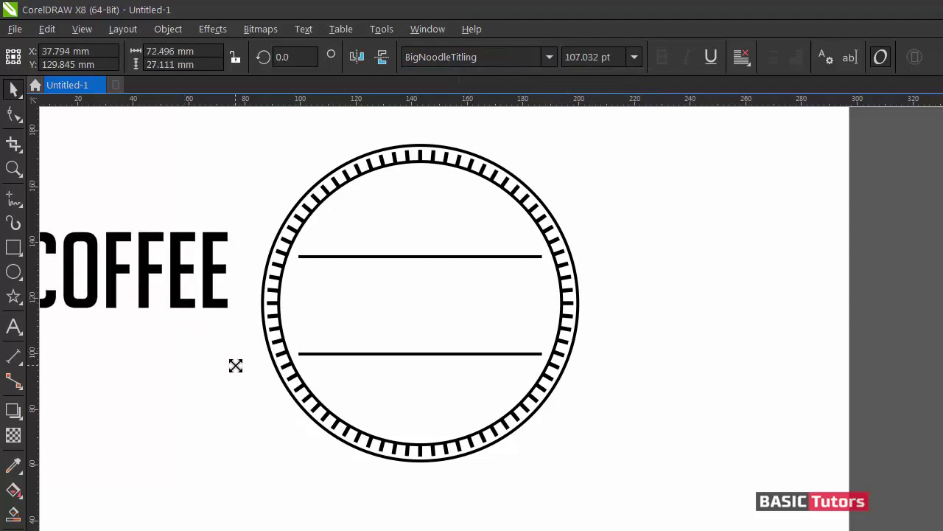
pyautogui.click(380, 168)
pyautogui.press('c')
pyautogui.press('e')
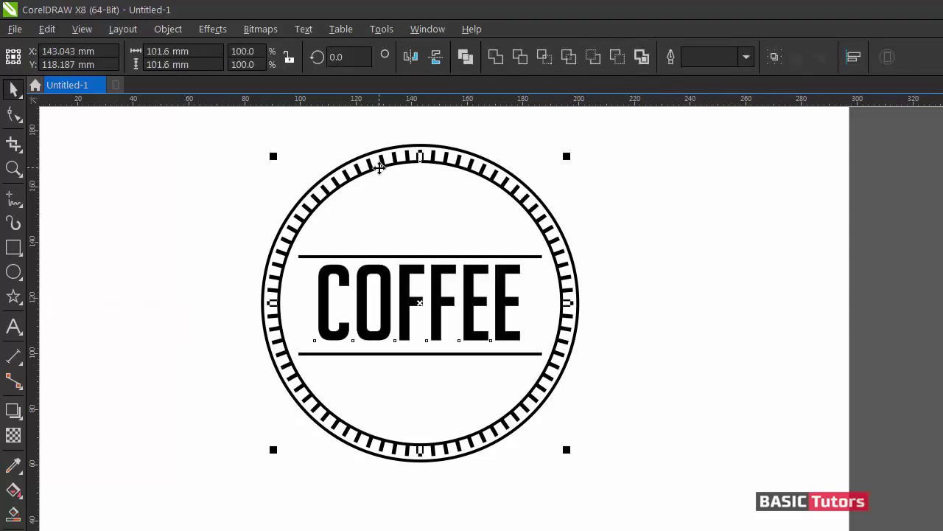
pyautogui.click(633, 154)
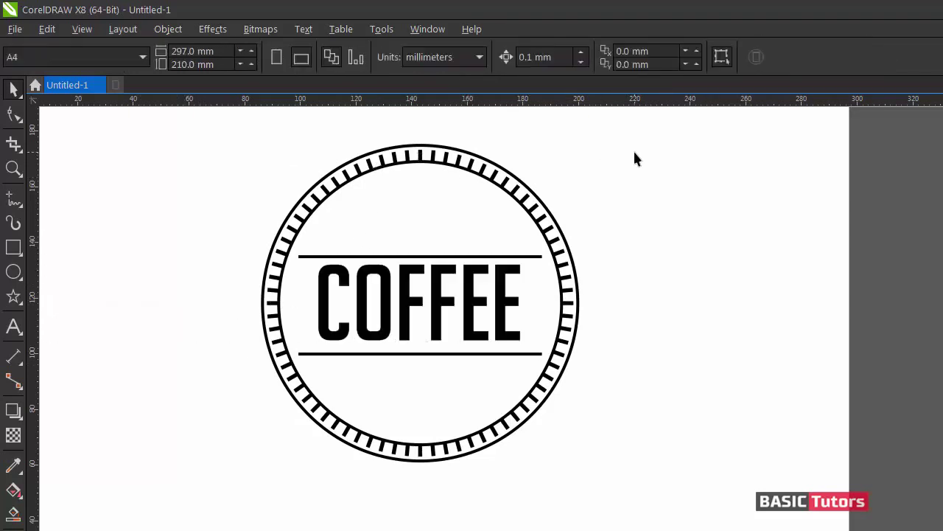
# - Widen the letter spacing of the whole COFFEE text until it reaches the inner circle's edge
pyautogui.doubleClick(503, 287)
pyautogui.hotkey('ctrl', 'a')
pyautogui.hotkey('ctrl', 'shift', 'Right')
pyautogui.hotkey('ctrl', 'shift', 'Right')
pyautogui.hotkey('ctrl', 'shift', 'Right')
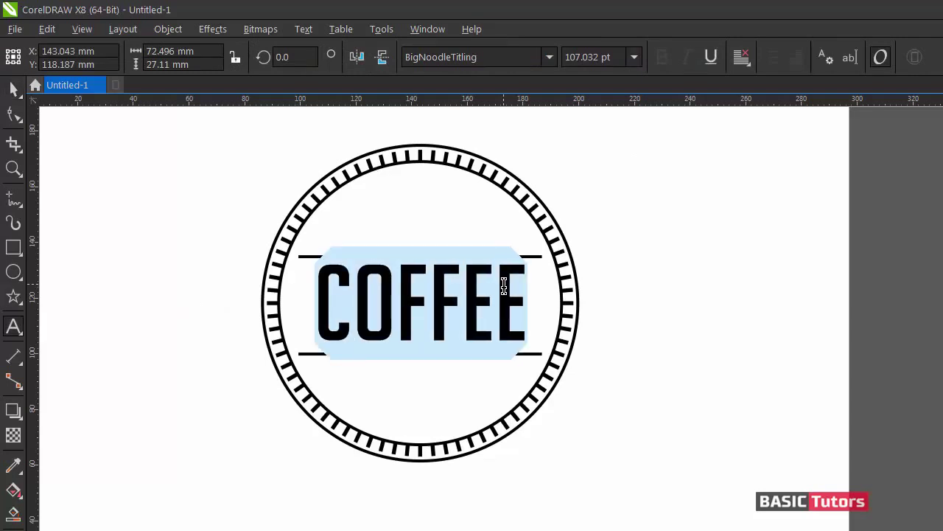
pyautogui.hotkey('ctrl', 'shift', 'Right')
pyautogui.hotkey('ctrl', 'shift', 'Right')
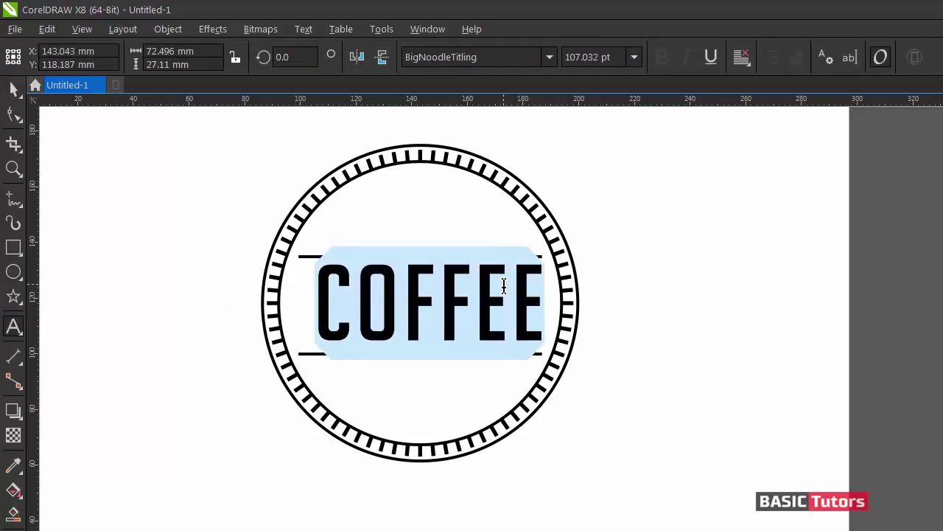
pyautogui.hotkey('ctrl', 'shift', 'Right')
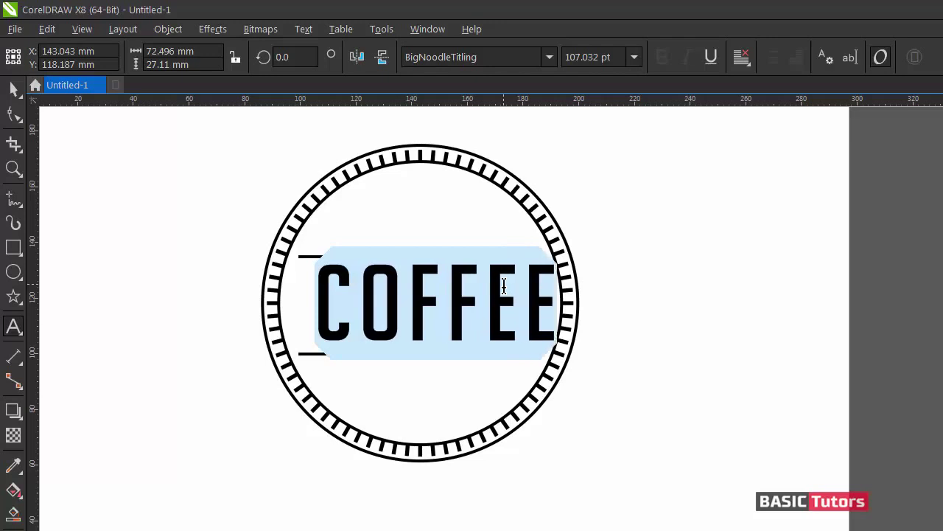
pyautogui.hotkey('ctrl', 'space')
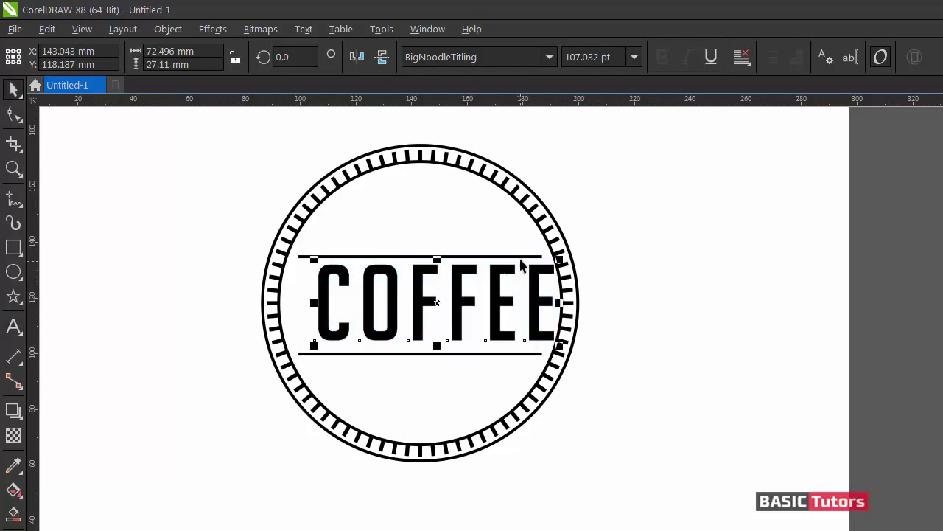
# - Align the COFFEE text horizontally centred with the upper line, keeping its vertical position between the two lines
pyautogui.keyDown('shift'); pyautogui.click(521, 258); pyautogui.keyUp('shift')
pyautogui.press('e')
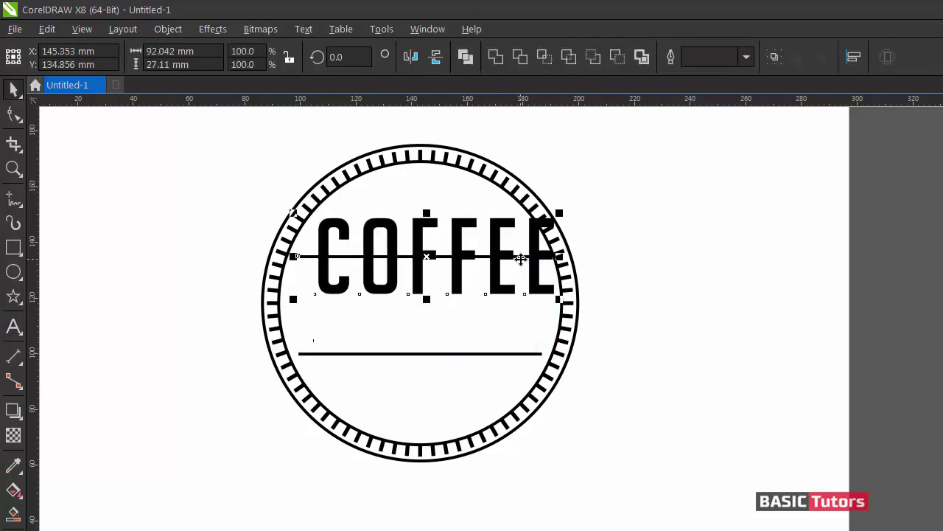
pyautogui.hotkey('ctrl', 'z')
pyautogui.press('c')
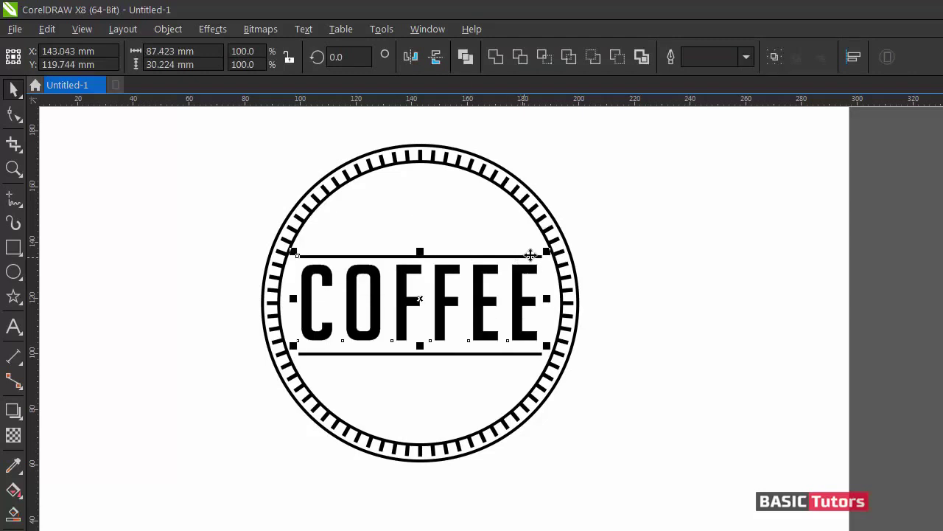
pyautogui.click(620, 229)
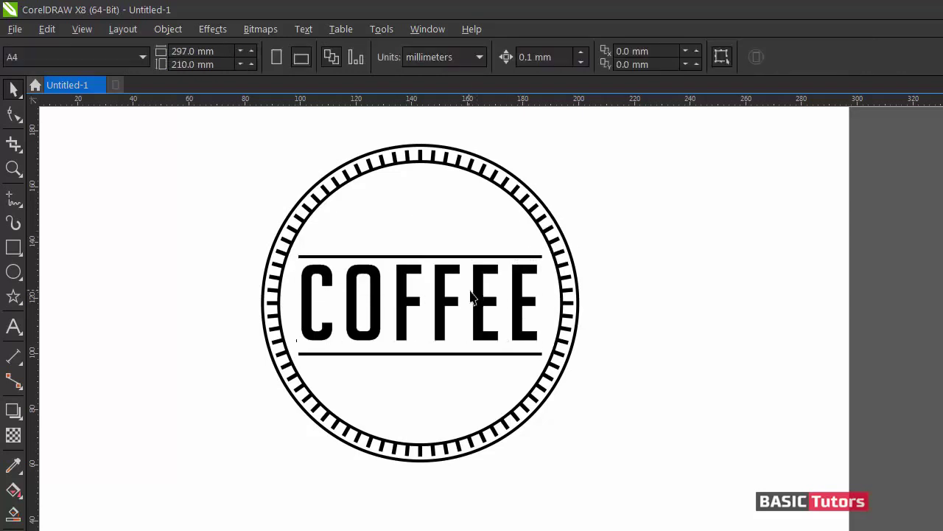
# - Enlarge the COFFEE text from its centre to about 112 pt so it spans the lines' width
pyautogui.click(473, 295)
pyautogui.moveTo(545, 255); pyautogui.dragTo(550, 253)
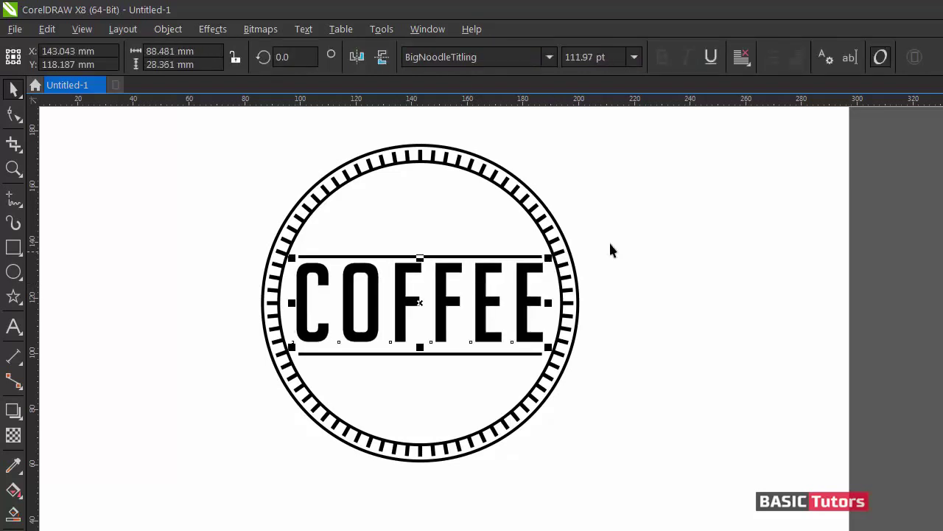
pyautogui.click(666, 215)
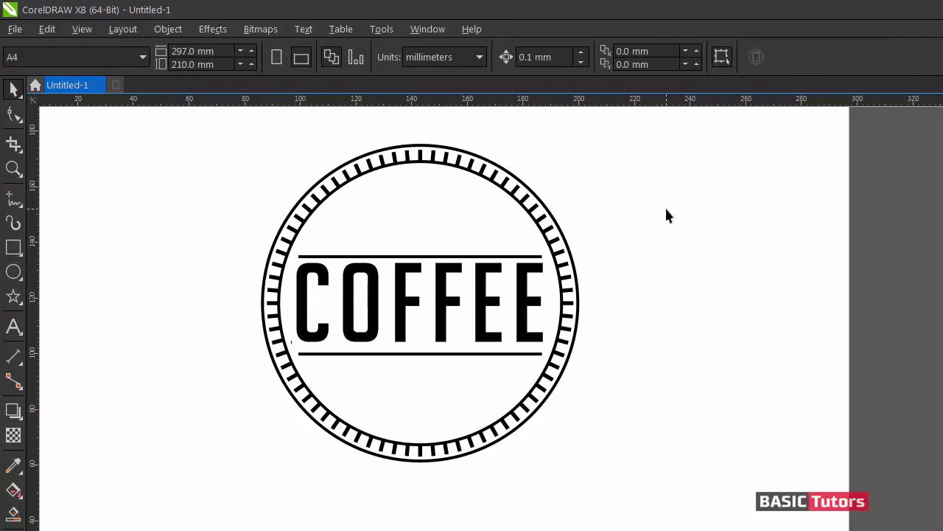
# - Make a smaller concentric copy of the inner ring circle, about 82.9 mm in diameter, with a 1 pt outline
pyautogui.click(421, 165)
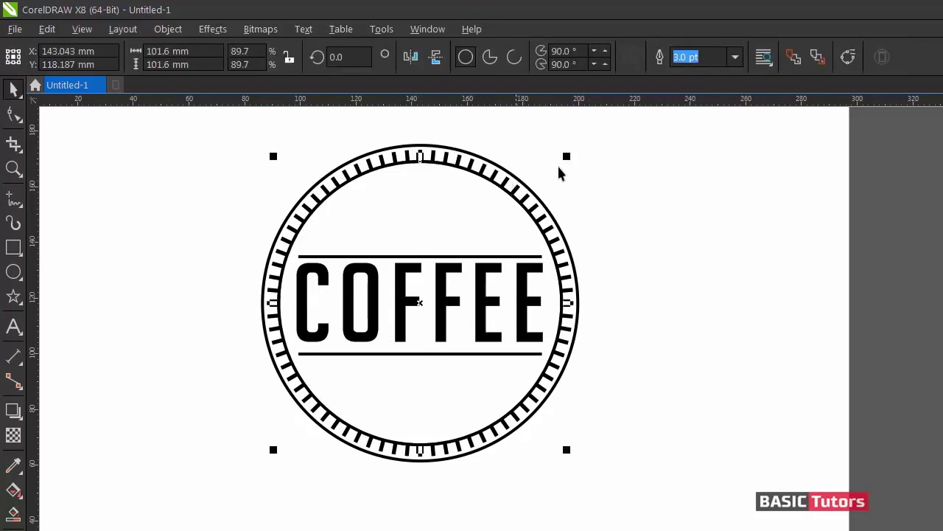
pyautogui.moveTo(569, 155); pyautogui.dragTo(560, 182)
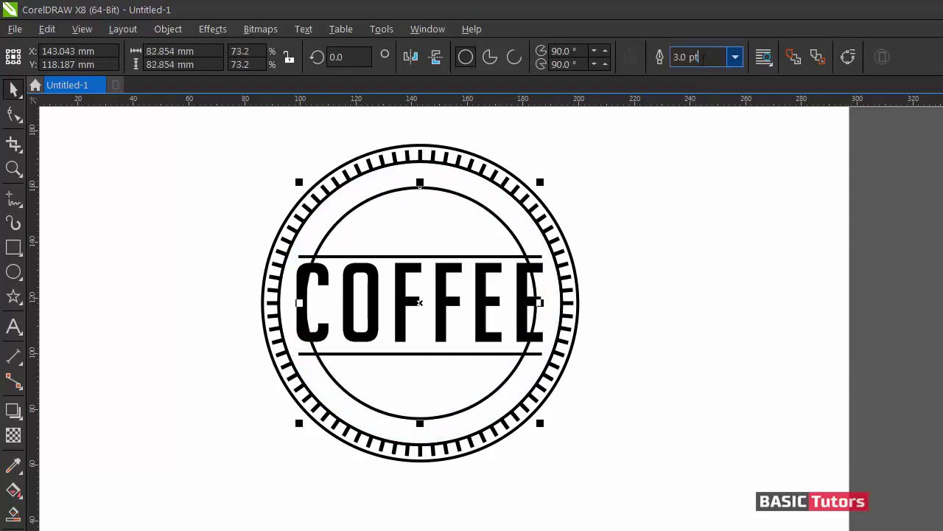
pyautogui.write('1')
pyautogui.press('Return')
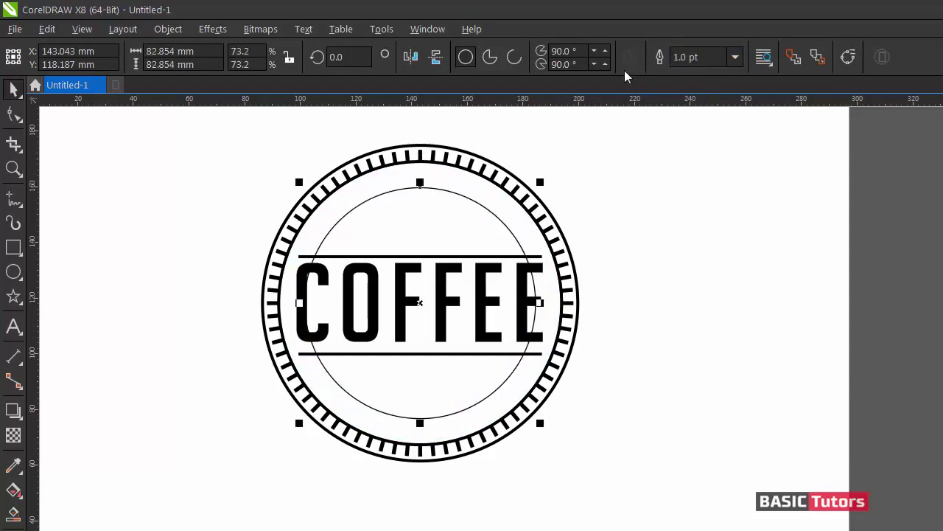
pyautogui.click(537, 170)
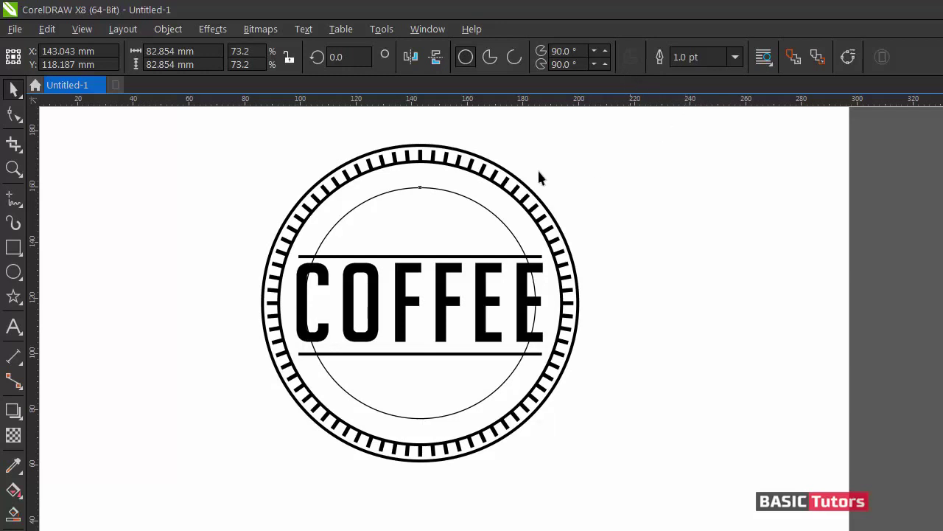
# - Enlarge the thin circle from its centre to about 84.2 mm in diameter
pyautogui.click(458, 195)
pyautogui.moveTo(540, 182); pyautogui.dragTo(545, 178)
pyautogui.click(622, 159)
# - Add the text "THE BEST MORNING" beside the badge, level with the upper line
pyautogui.click(13, 327)
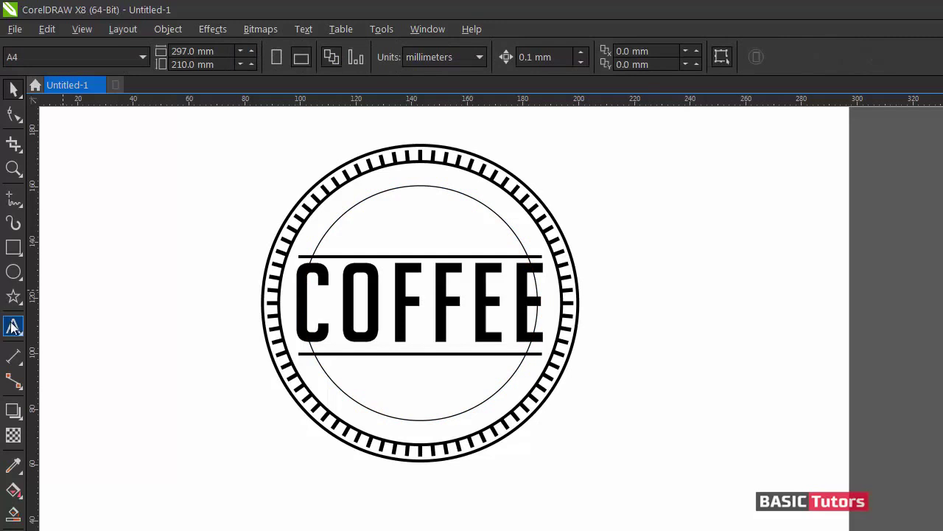
pyautogui.click(135, 250)
pyautogui.write('TH')
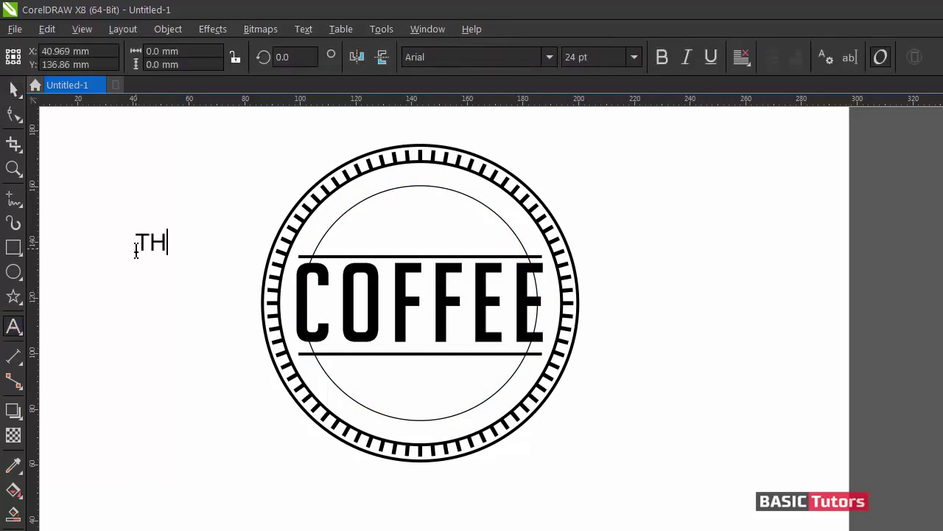
pyautogui.write('E BES')
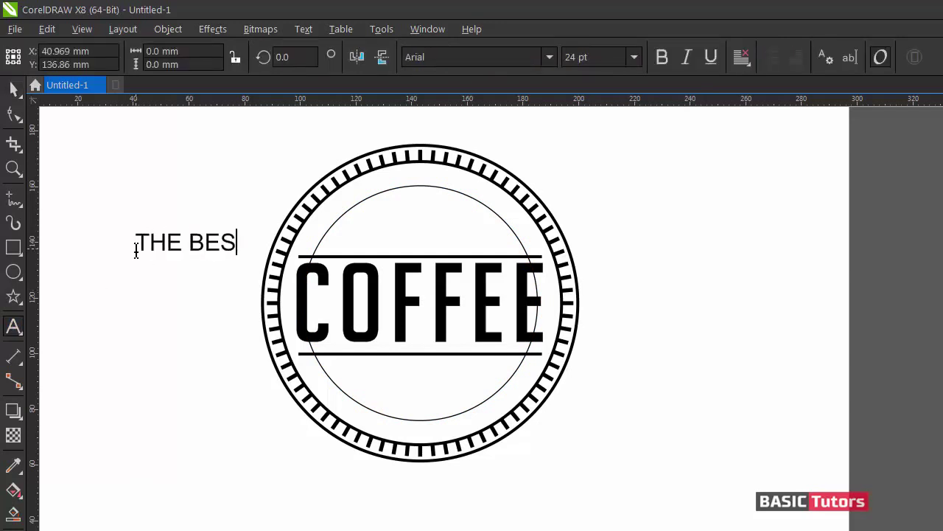
pyautogui.write('T MO')
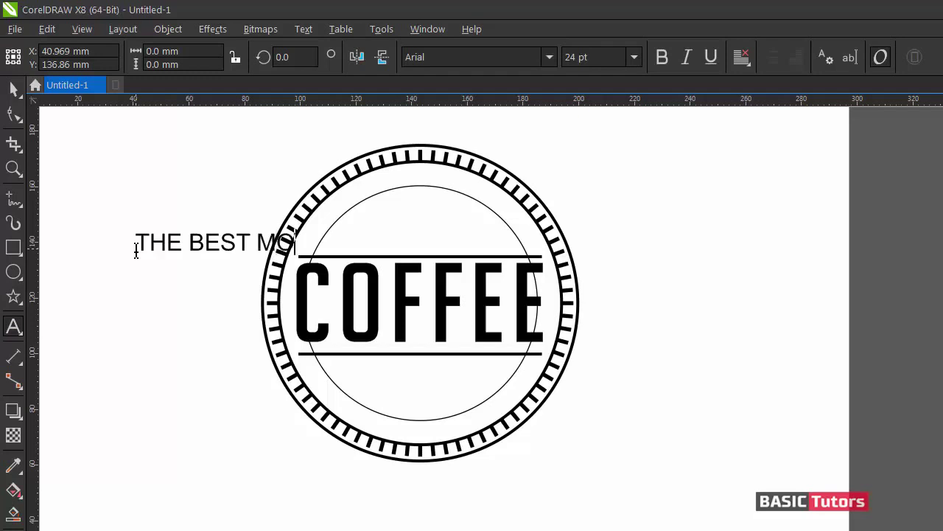
pyautogui.write('RNING')
pyautogui.hotkey('ctrl', 'space')
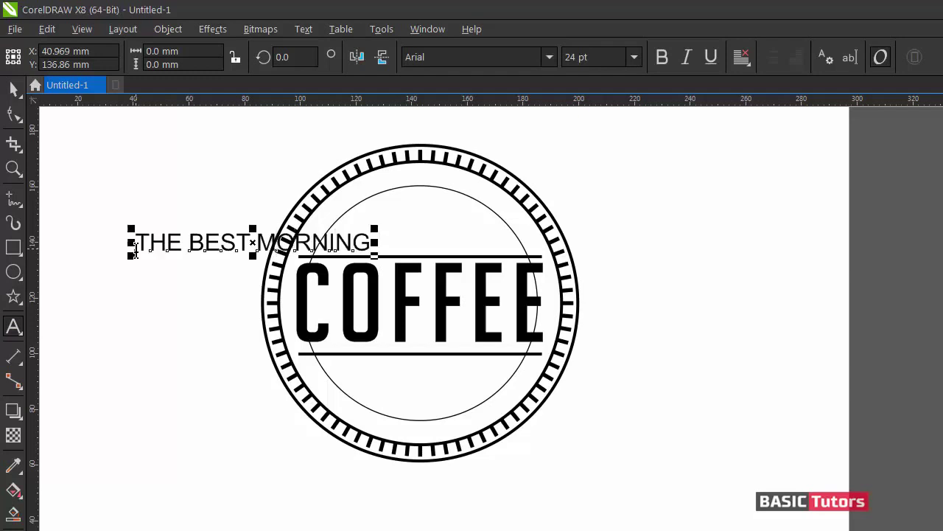
# - Set the THE BEST MORNING text to the CM Sans Serif 2012 font at 20 pt
pyautogui.click(449, 56)
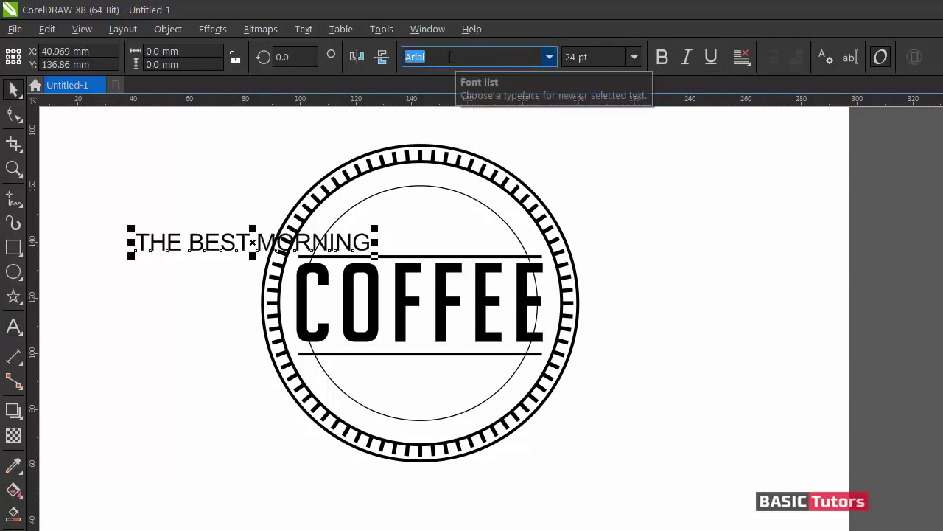
pyautogui.write('CM Sans Serif 2012')
pyautogui.press('Return')
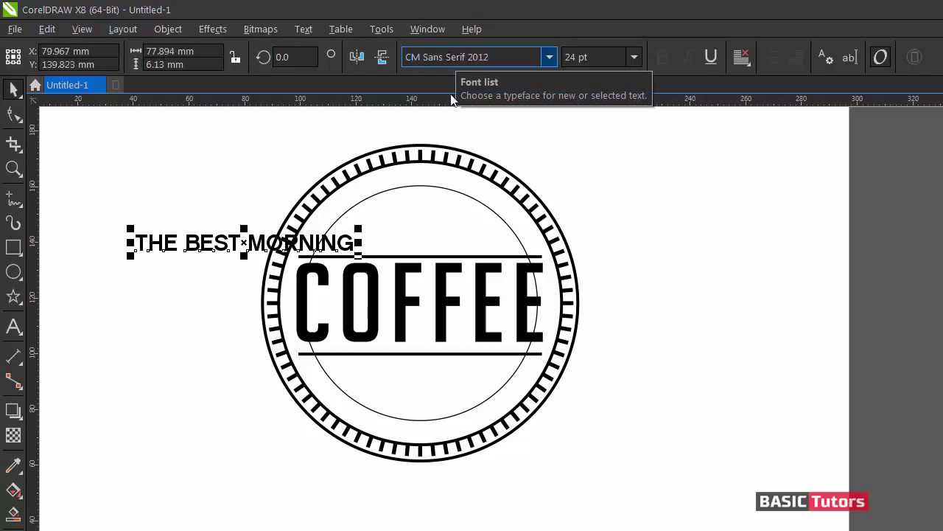
pyautogui.press('Tab')
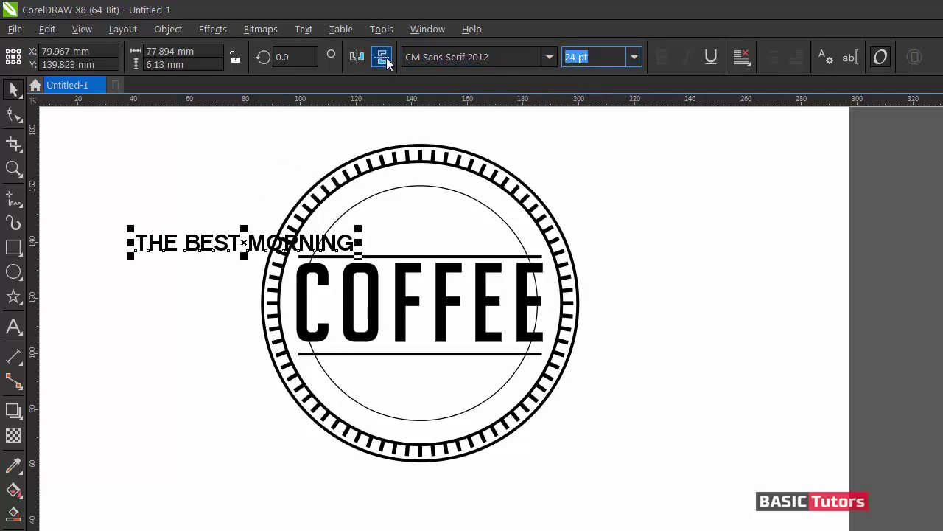
pyautogui.write('18')
pyautogui.press('Return')
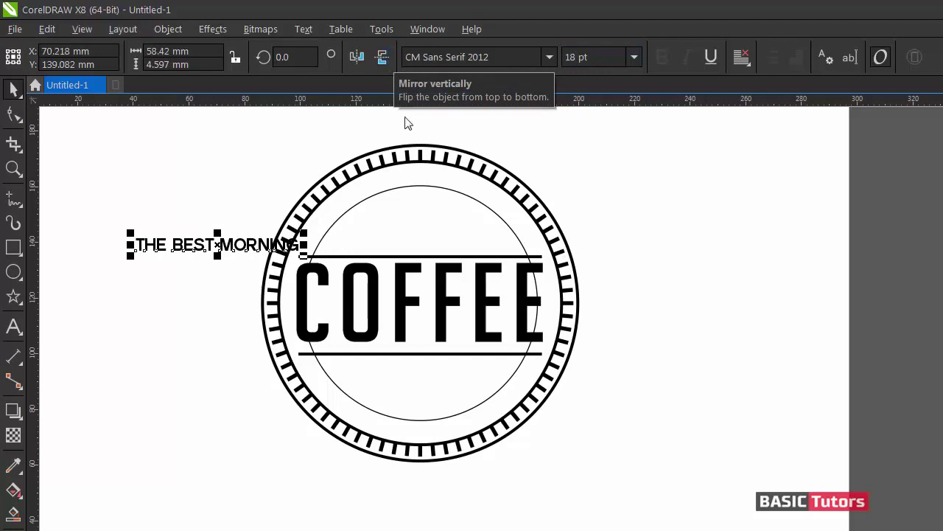
pyautogui.click(609, 62)
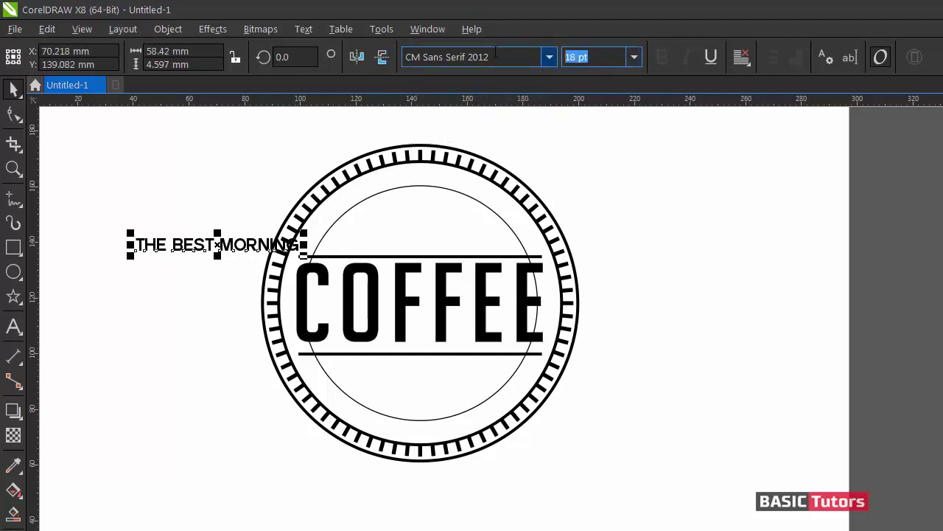
pyautogui.write('20')
pyautogui.press('Return')
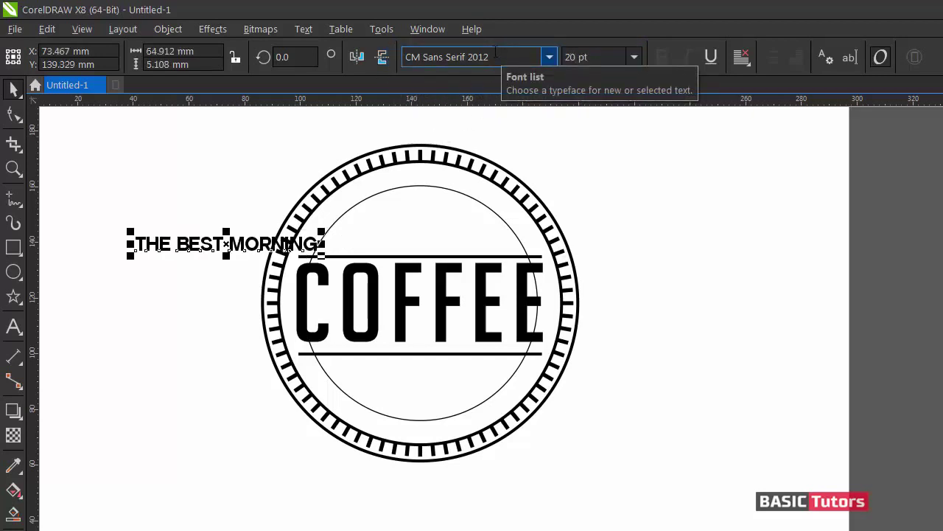
# - Fit the THE BEST MORNING text to the thin circle as its path
pyautogui.keyDown('shift'); pyautogui.click(420, 187); pyautogui.keyUp('shift')
pyautogui.click(304, 28)
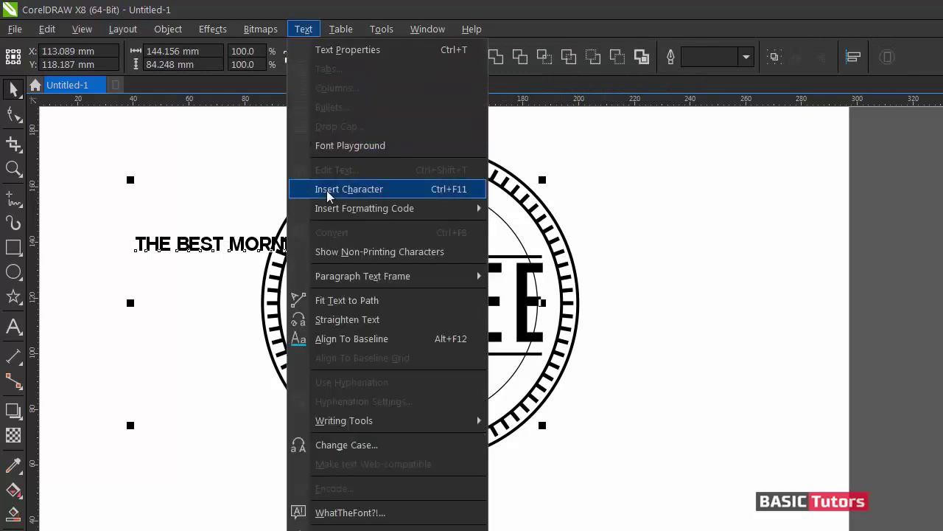
pyautogui.click(332, 300)
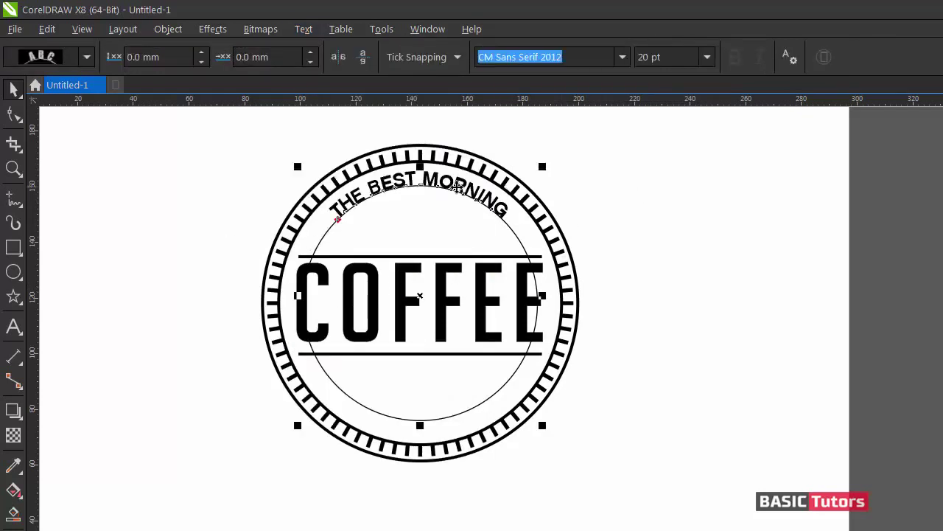
# - Widen the letter spacing of the whole curved THE BEST MORNING text slightly
pyautogui.doubleClick(457, 188)
pyautogui.doubleClick(457, 188)
pyautogui.tripleClick(455, 188)
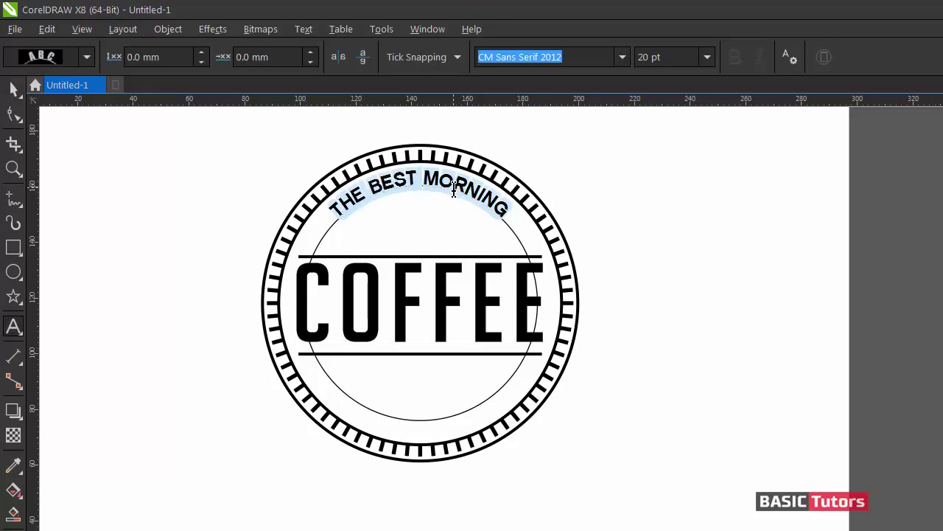
pyautogui.hotkey('ctrl', 'shift', '.')
pyautogui.hotkey('ctrl', 'shift', '.')
pyautogui.hotkey('ctrl', 'shift', '.')
pyautogui.hotkey('ctrl', 'shift', '.')
pyautogui.hotkey('ctrl', 'shift', '.')
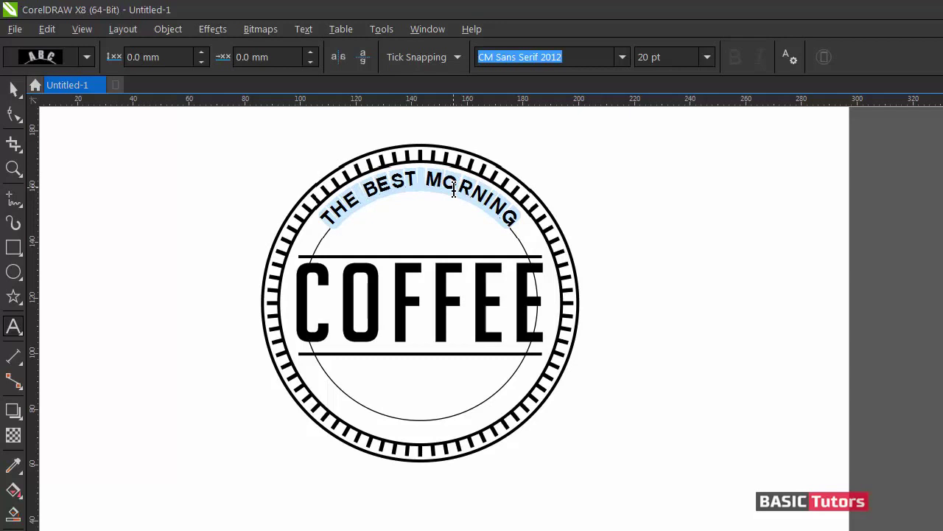
pyautogui.hotkey('ctrl', 'space')
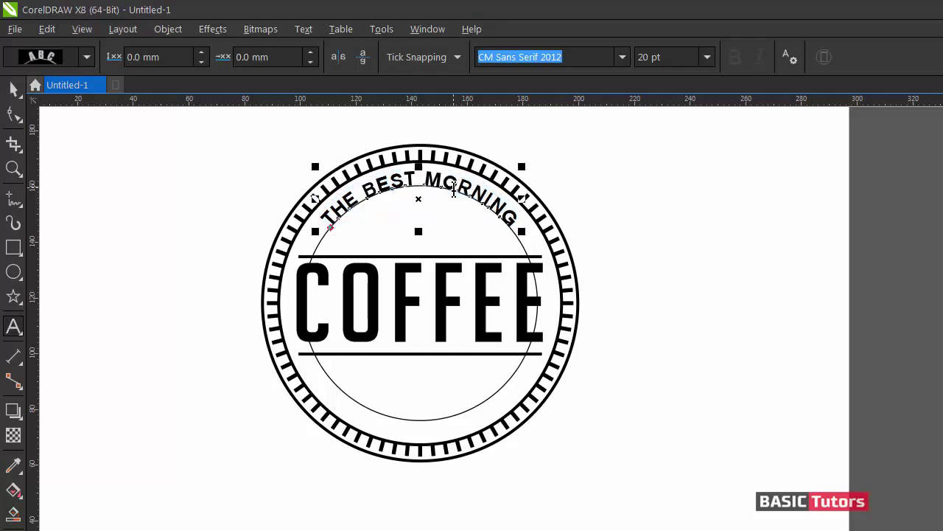
# - Duplicate the curved THE BEST MORNING text and slide the copy along the circle to the badge's lower half, at an offset of about 132.8 mm
pyautogui.click(558, 168)
pyautogui.click(482, 200)
pyautogui.click(483, 208)
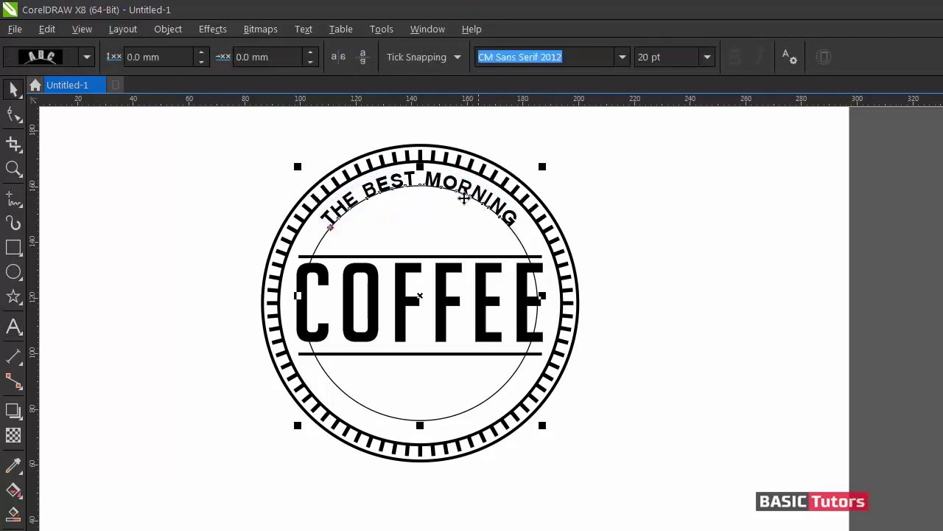
pyautogui.click(37, 30)
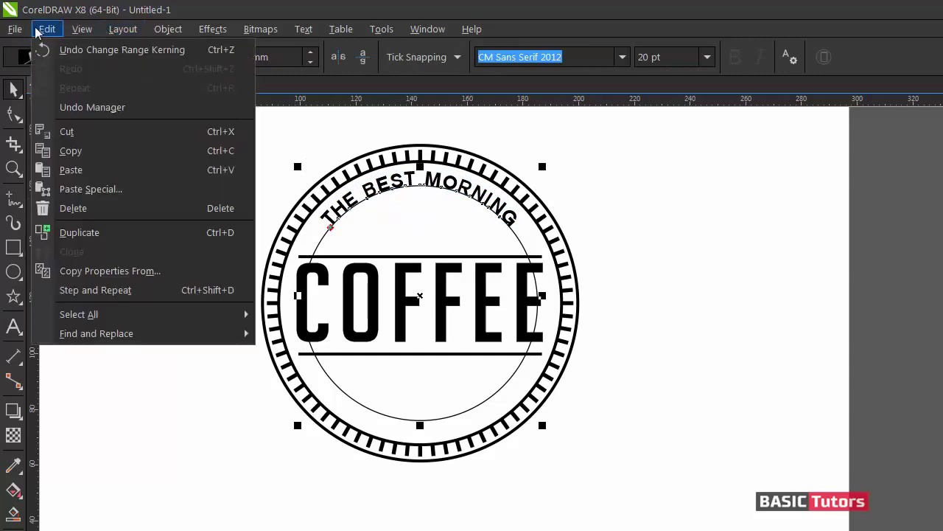
pyautogui.click(70, 232)
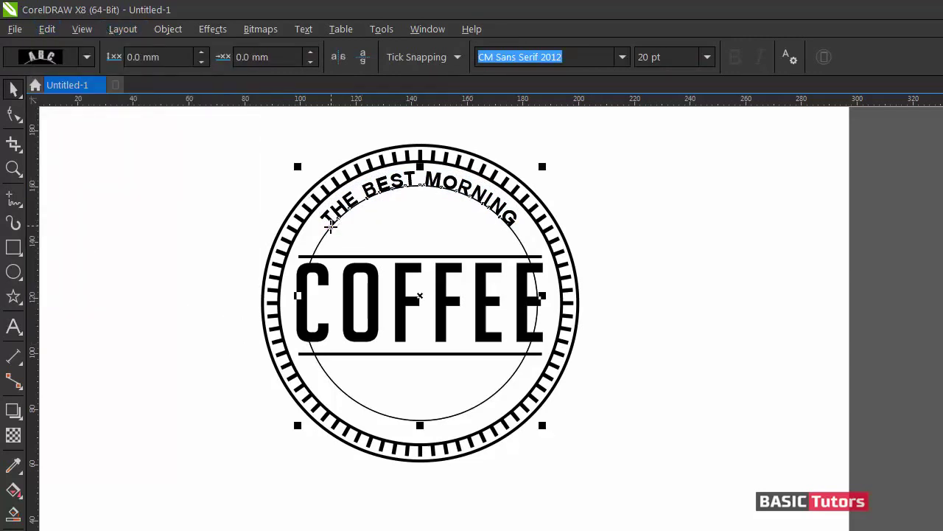
pyautogui.moveTo(331, 225)
pyautogui.mouseDown()
pyautogui.moveTo(407, 346)
pyautogui.moveTo(493, 394)
pyautogui.moveTo(508, 395)
pyautogui.moveTo(508, 384)
pyautogui.mouseUp()
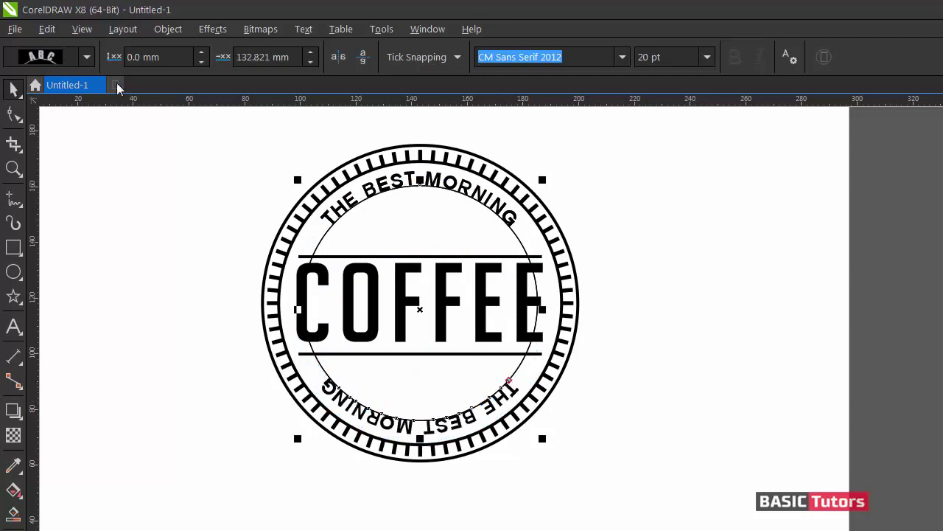
# - Mirror the lower curved text horizontally and vertically so it reads upright inside the circle
pyautogui.click(331, 59)
pyautogui.click(362, 59)
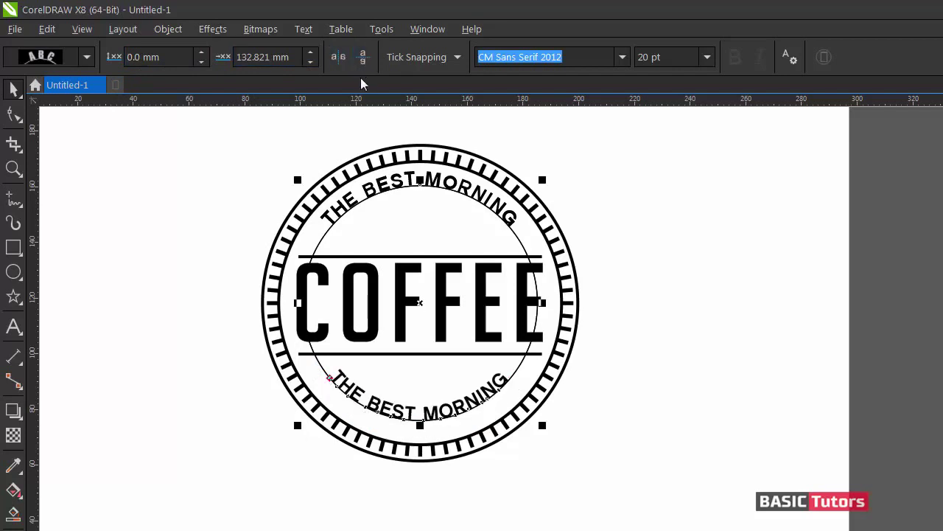
pyautogui.click(179, 337)
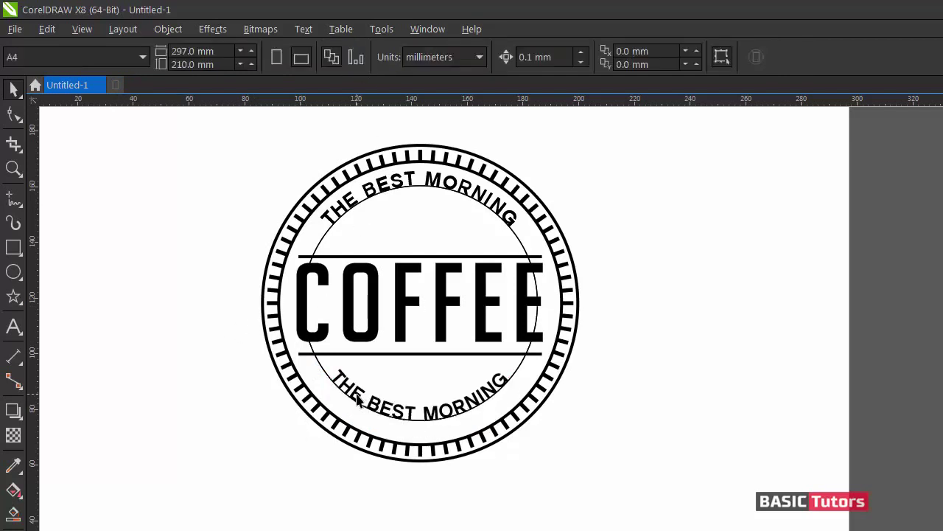
# - Move the lower curved text outside the thin circle, about 5 mm from the path at an offset of about 150.8 mm
pyautogui.click(331, 392)
pyautogui.moveTo(330, 374); pyautogui.dragTo(322, 394)
pyautogui.click(211, 424)
# - Replace the lower curved slogan's wording with ALWAYS FRESH
pyautogui.click(355, 414)
pyautogui.doubleClick(354, 413)
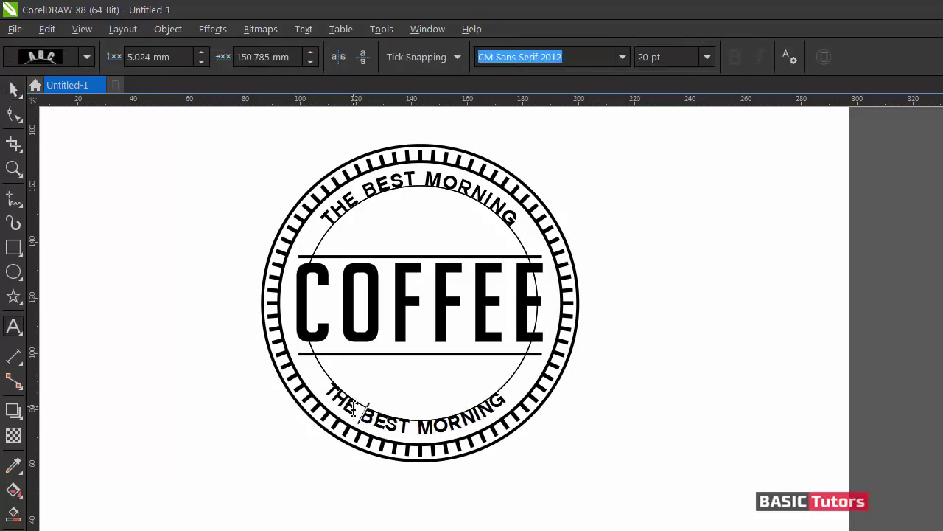
pyautogui.hotkey('ctrl', 'a')
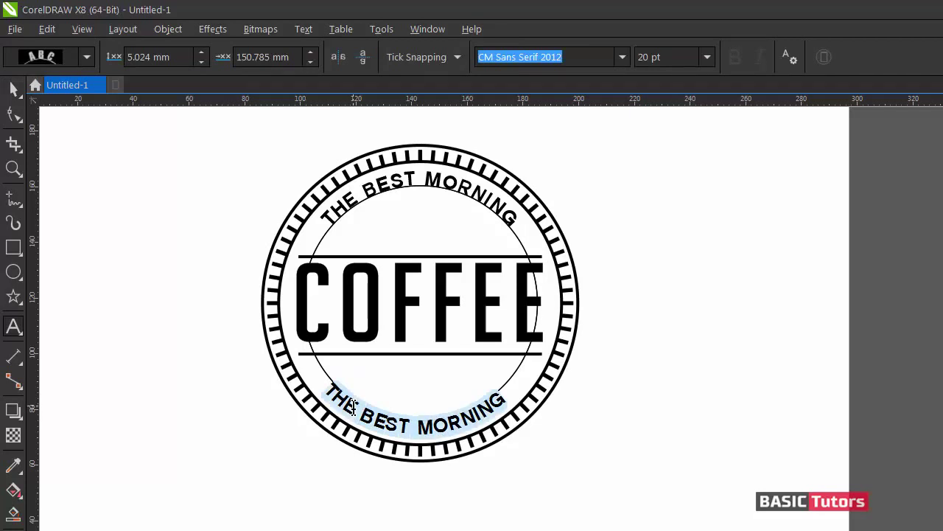
pyautogui.write('AL')
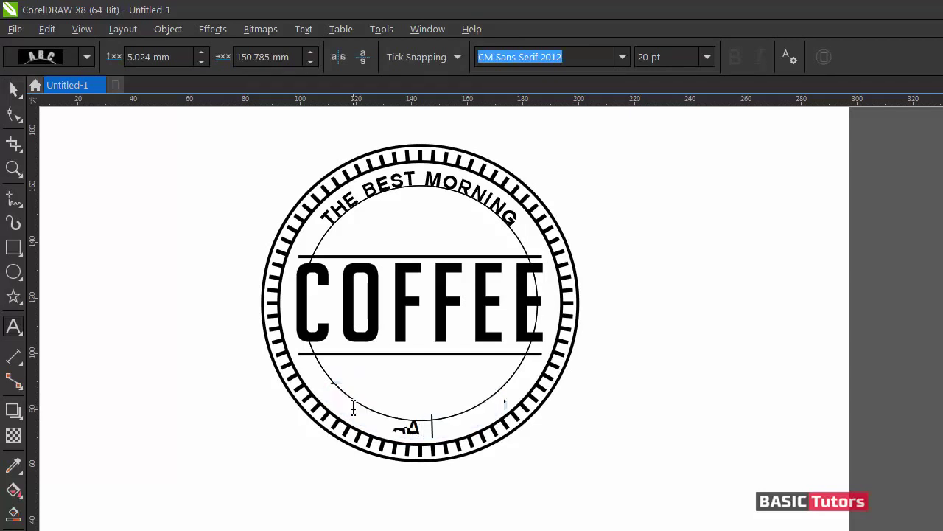
pyautogui.write('WAYS')
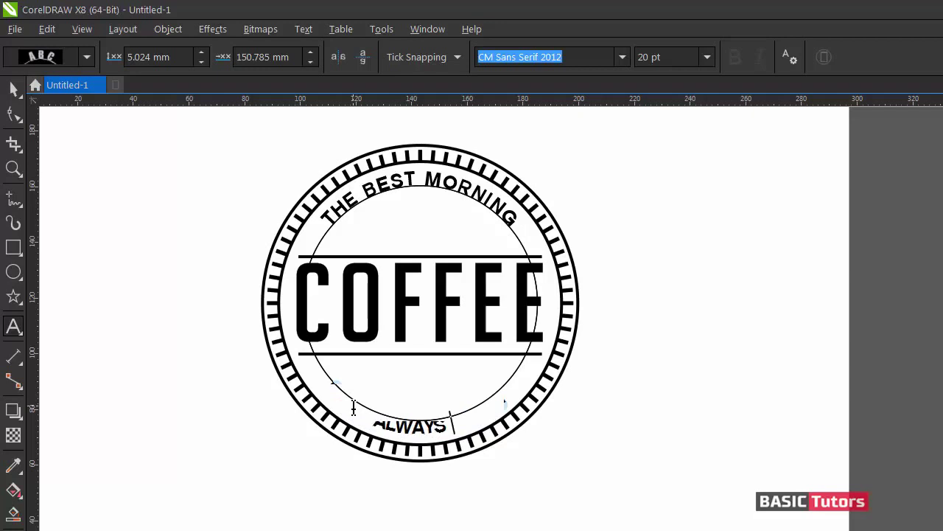
pyautogui.write(' FRESH')
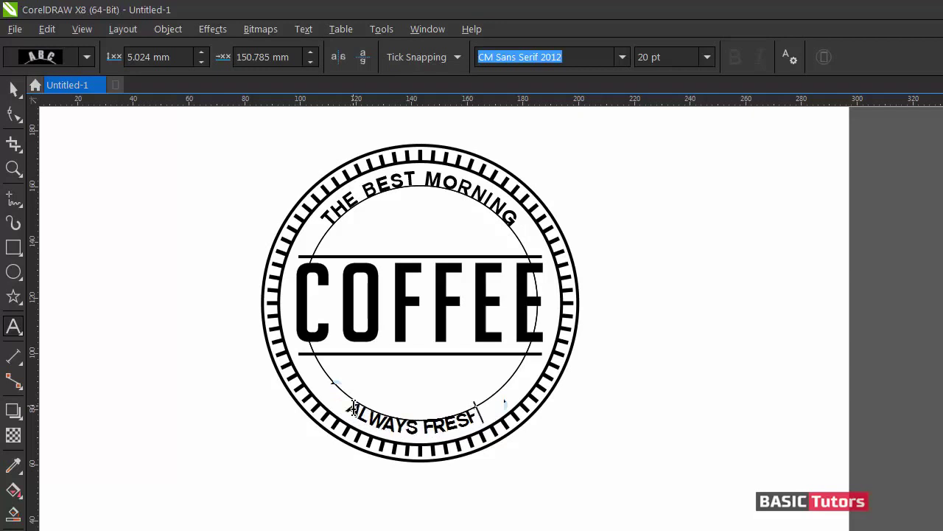
# - Widen the letter spacing of the whole lower ALWAYS FRESH text slightly
pyautogui.hotkey('ctrl', 'a')
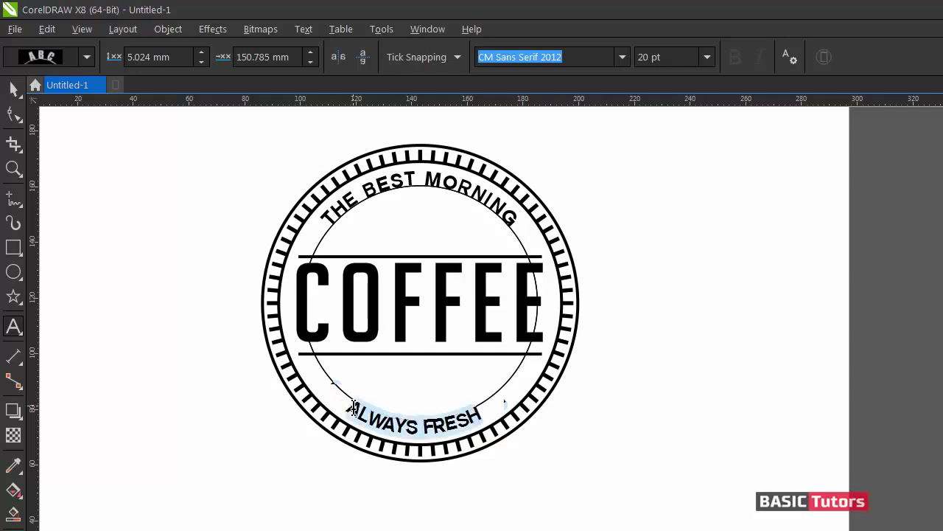
pyautogui.hotkey('ctrl', 'shift', '.')
pyautogui.hotkey('ctrl', 'shift', '.')
pyautogui.hotkey('ctrl', 'shift', '.')
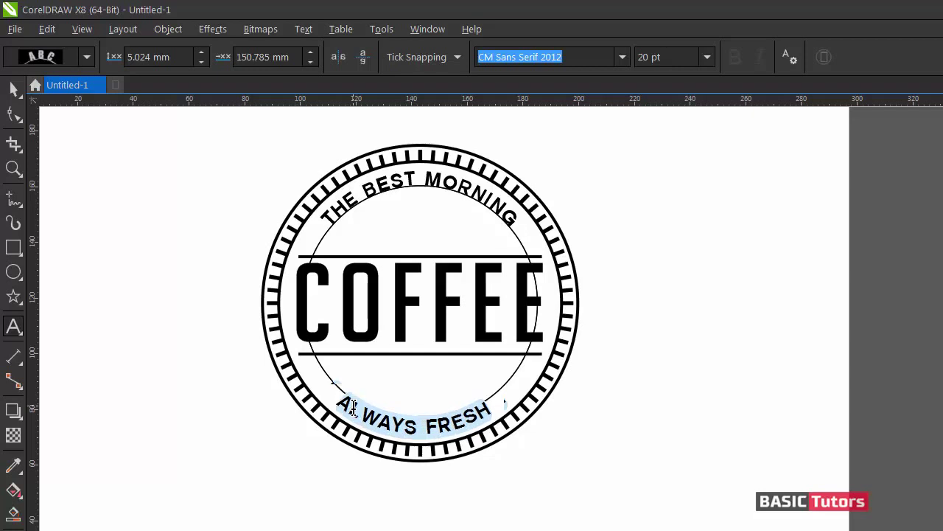
pyautogui.hotkey('ctrl', 'space')
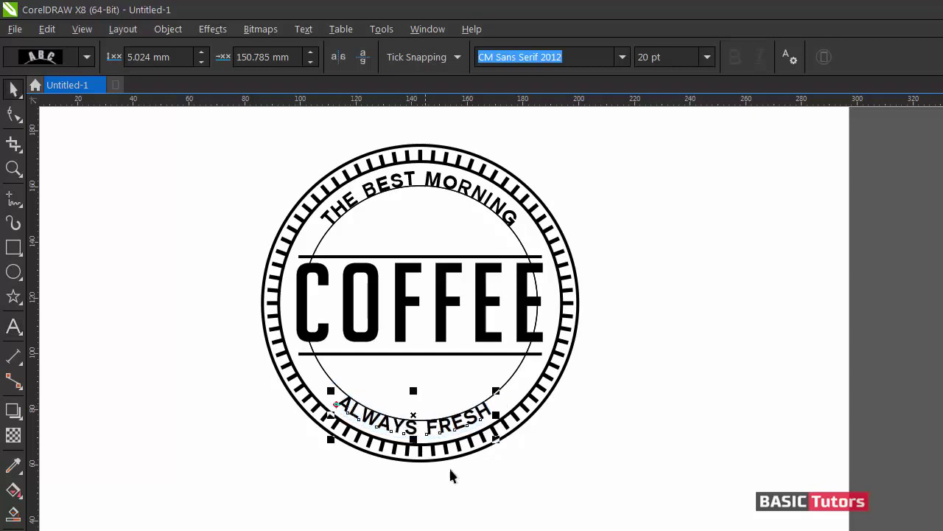
pyautogui.click(540, 483)
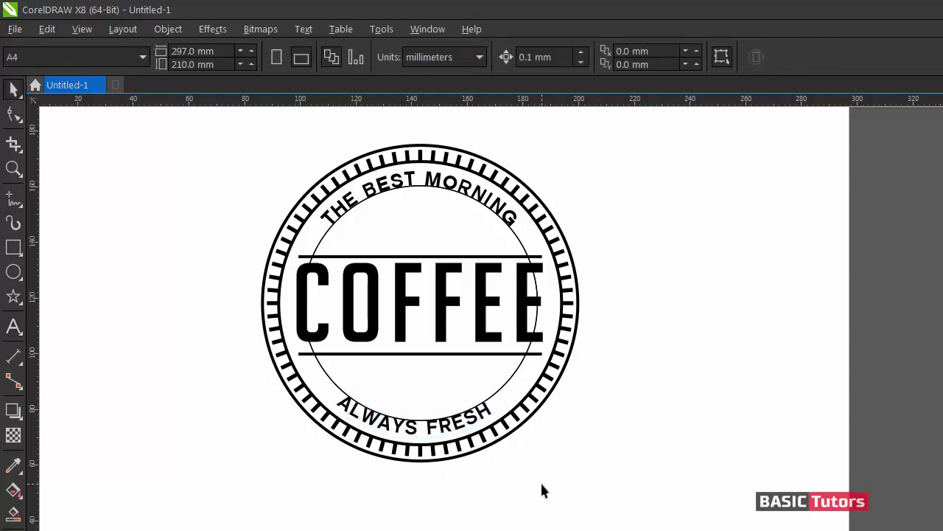
# - Spread the ALWAYS FRESH letters further apart so the slogan spans more of the badge's lower arc
pyautogui.click(521, 372)
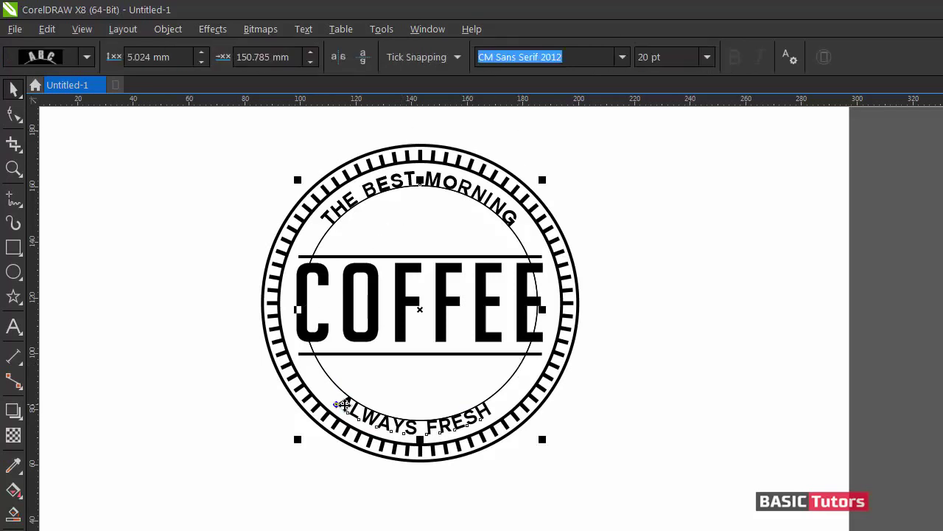
pyautogui.click(101, 441)
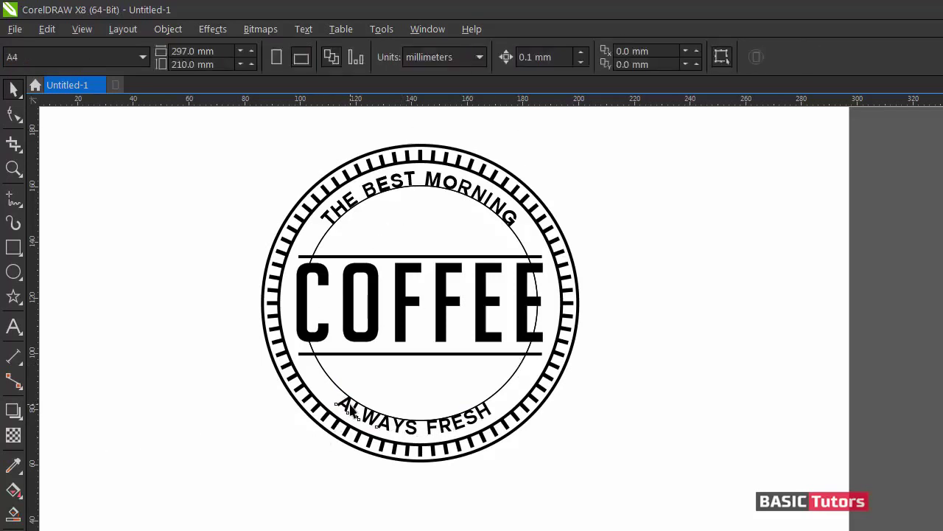
pyautogui.doubleClick(350, 407)
pyautogui.hotkey('ctrl', 'a')
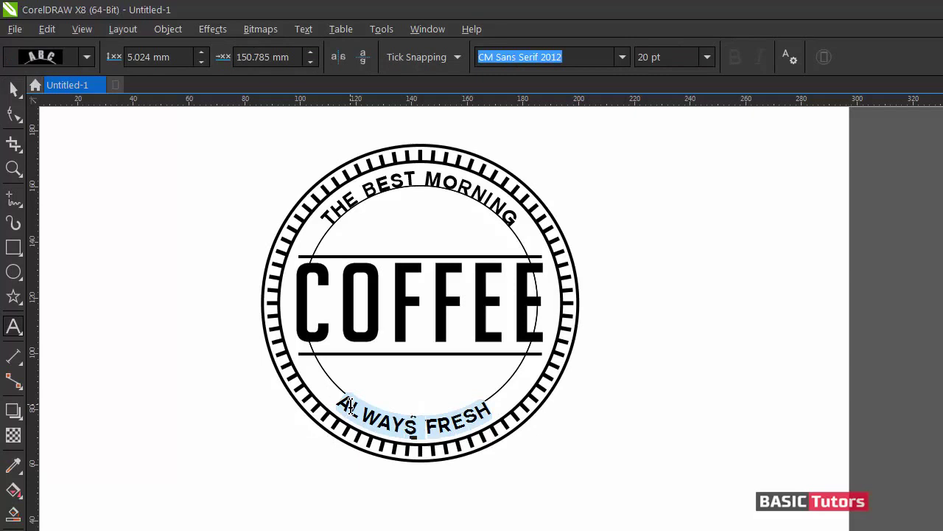
pyautogui.hotkey('ctrl', 'shift', '.')
pyautogui.hotkey('ctrl', 'shift', '.')
pyautogui.hotkey('ctrl', 'shift', '.')
pyautogui.hotkey('ctrl', 'shift', '.')
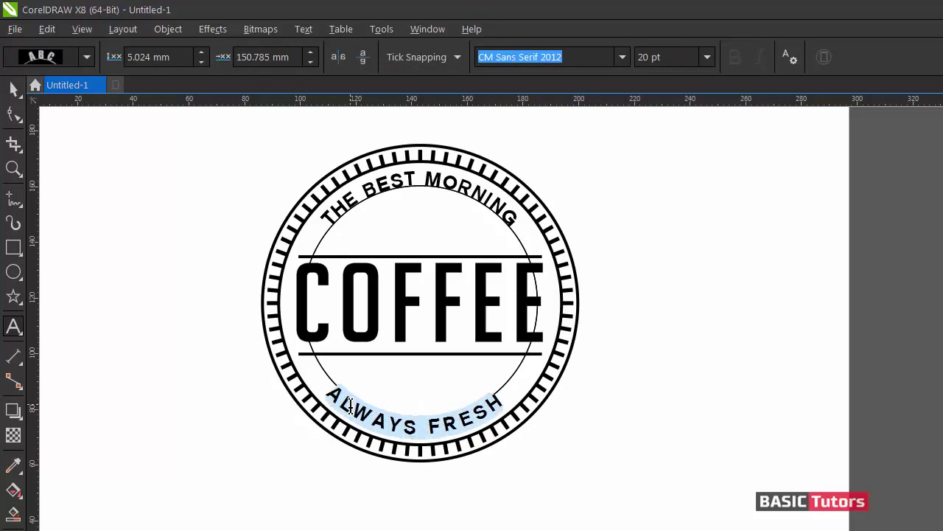
pyautogui.hotkey('ctrl', 'shift', ',')
pyautogui.hotkey('ctrl', 'space')
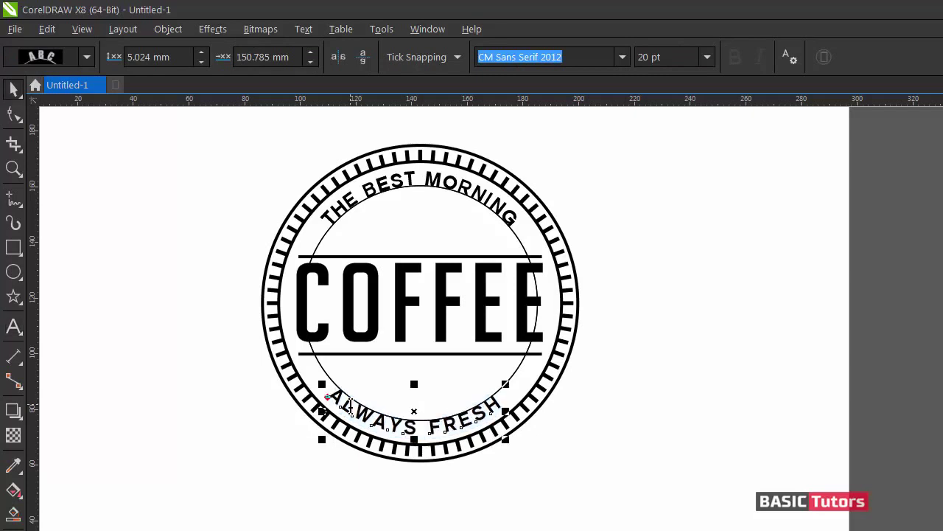
pyautogui.click(405, 496)
# - Break the curved ALWAYS FRESH text apart from its circle path
pyautogui.click(373, 420)
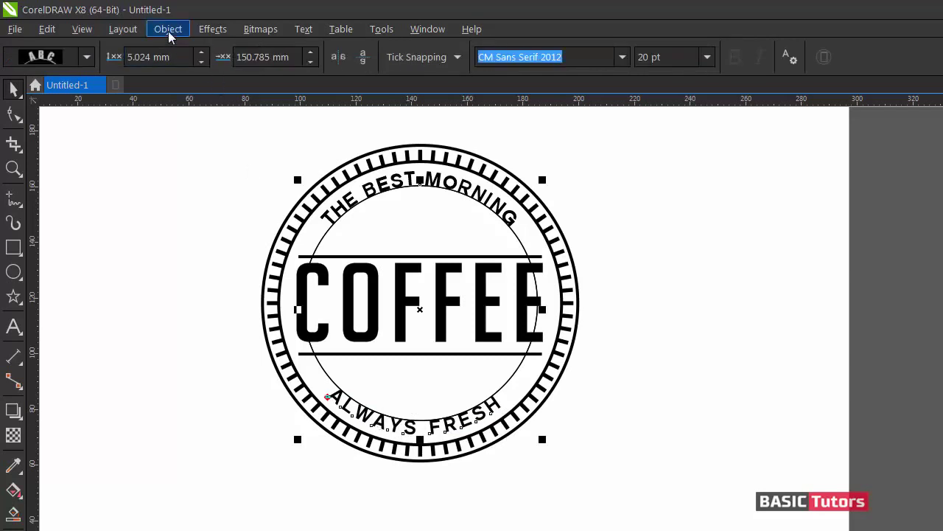
pyautogui.click(168, 31)
pyautogui.click(177, 284)
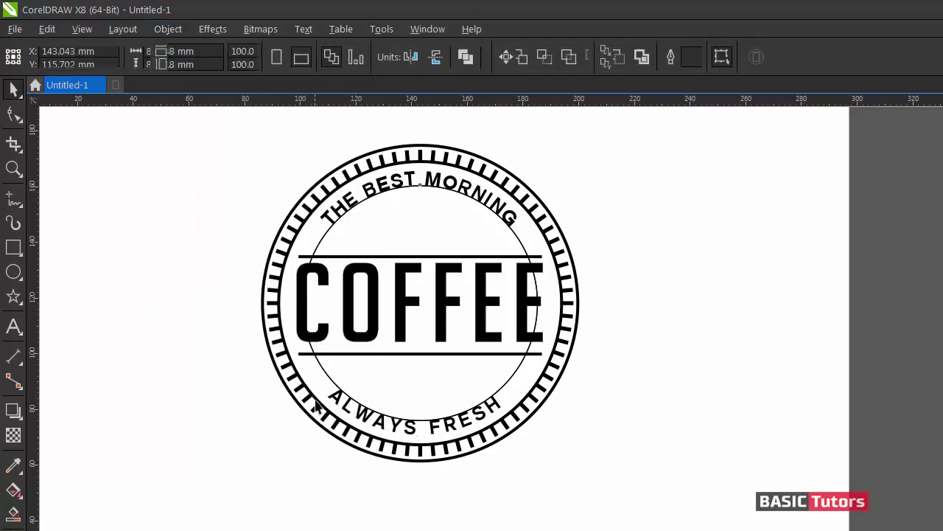
pyautogui.click(330, 383)
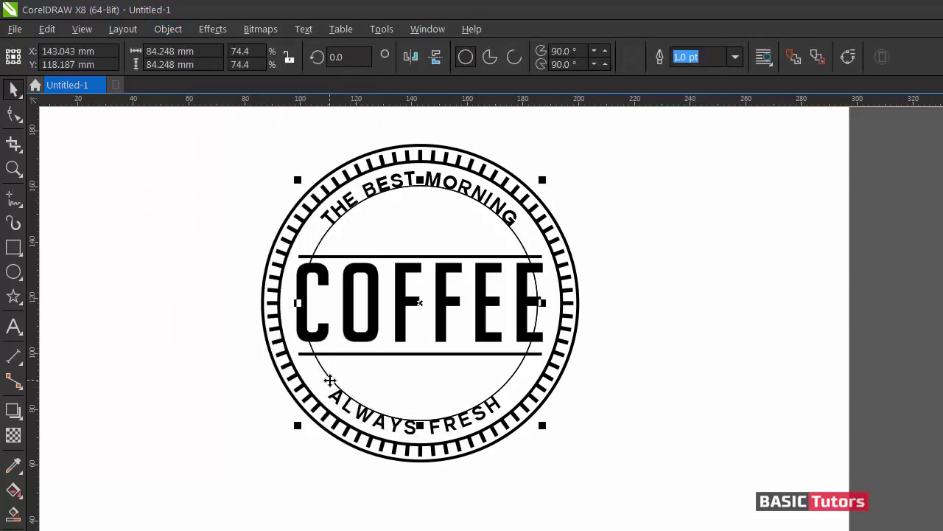
pyautogui.press('Escape')
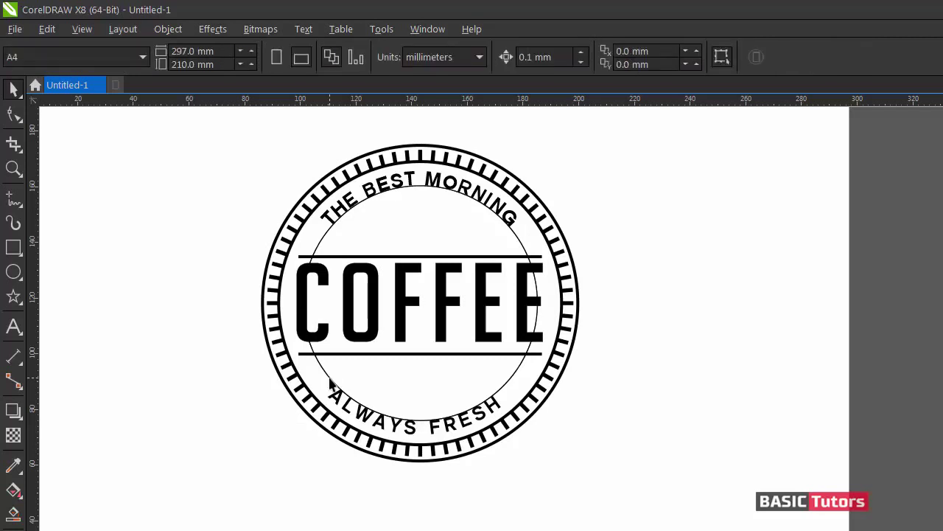
pyautogui.click(330, 384)
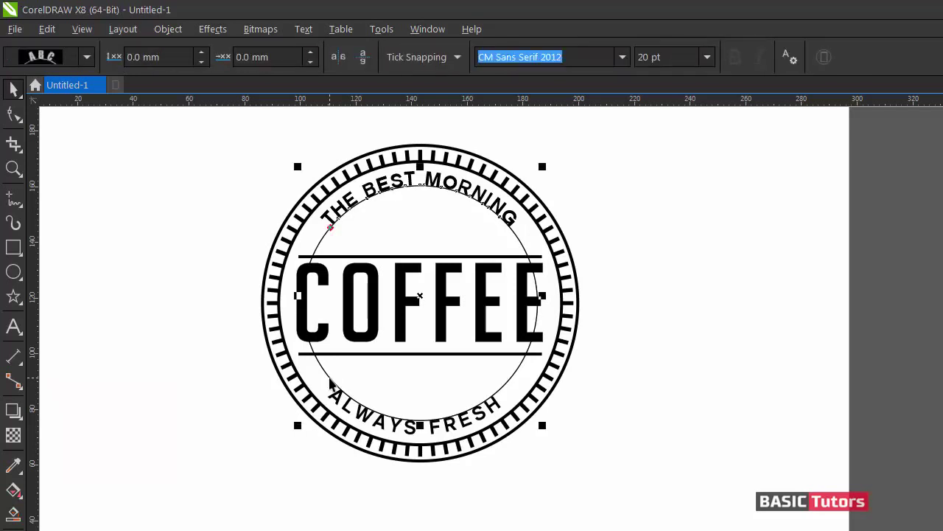
pyautogui.press('Delete')
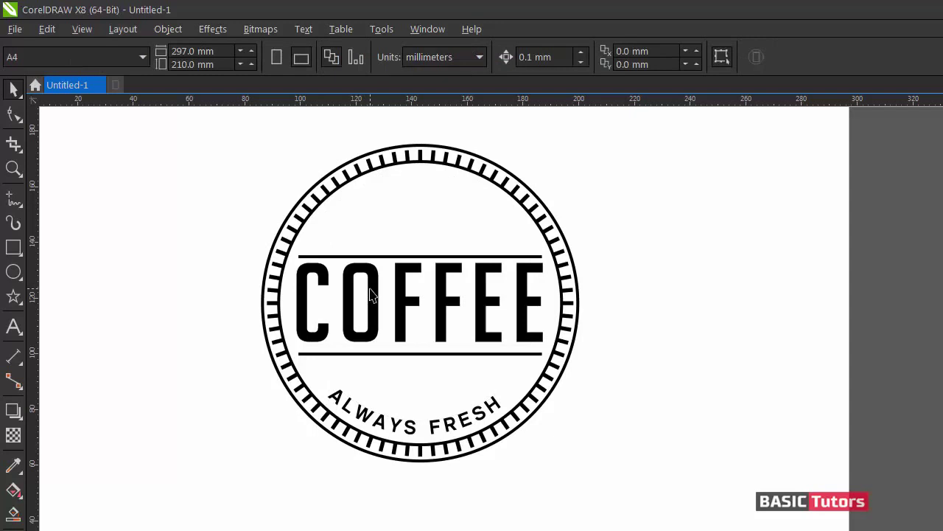
pyautogui.hotkey('ctrl', 'z')
# - Break the curved THE BEST MORNING text apart from its path and delete the thin guide circle
pyautogui.click(168, 29)
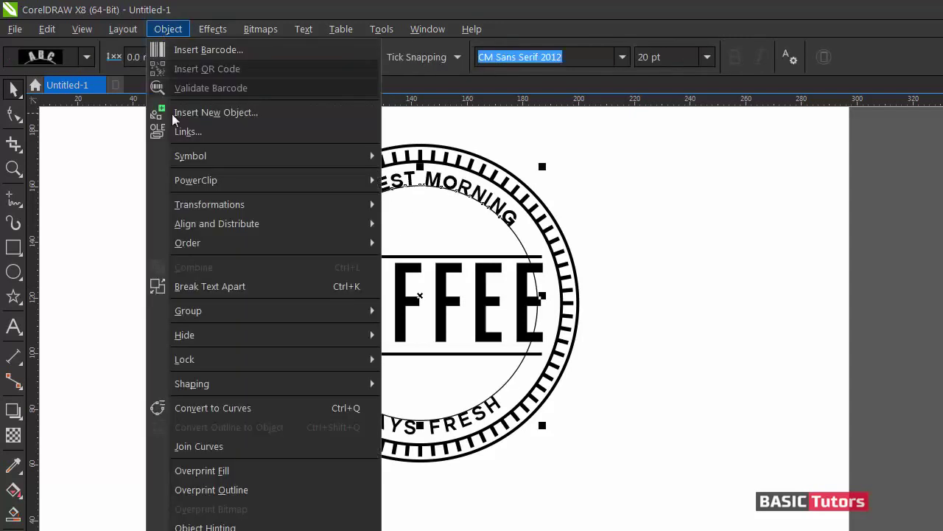
pyautogui.click(199, 286)
pyautogui.click(181, 231)
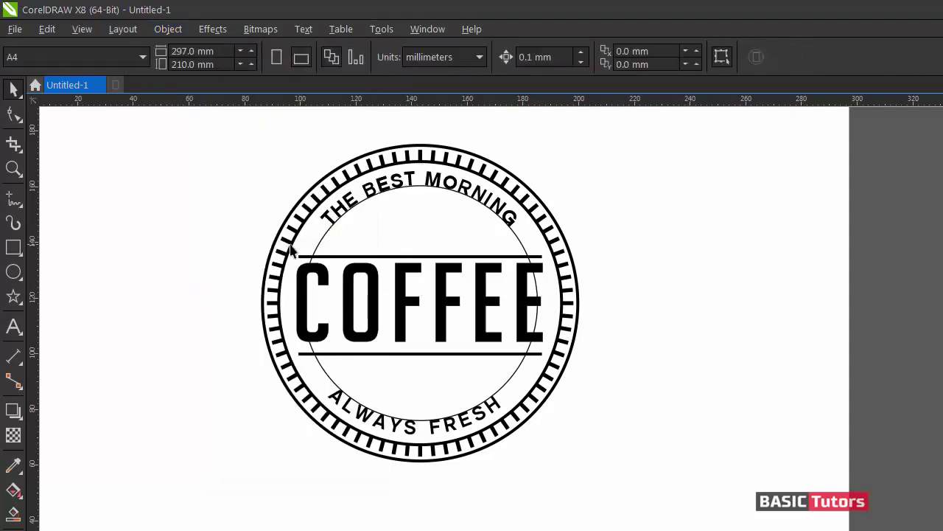
pyautogui.click(321, 248)
pyautogui.press('Delete')
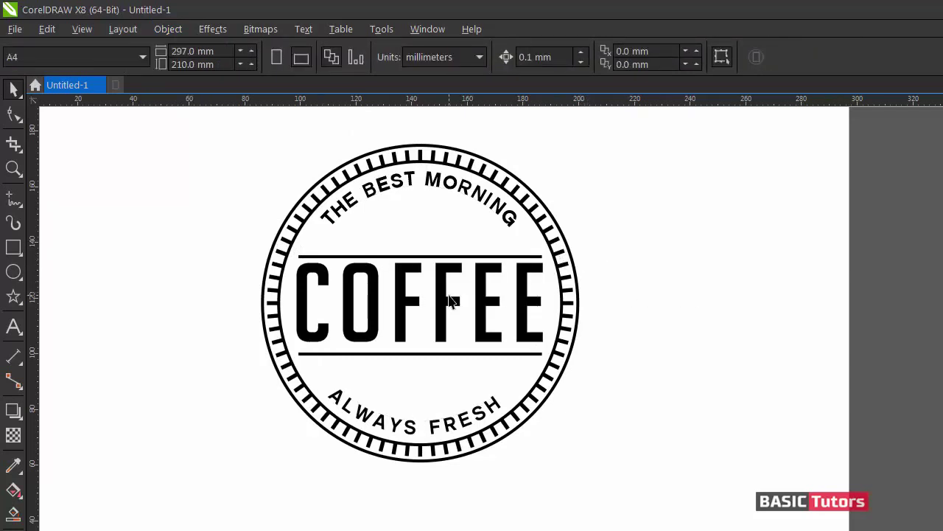
# - Draw a flat ellipse about 19 mm wide and 6.7 mm high beside the badge, with a 2 pt outline
pyautogui.press('z')
pyautogui.moveTo(54, 166); pyautogui.dragTo(554, 396)
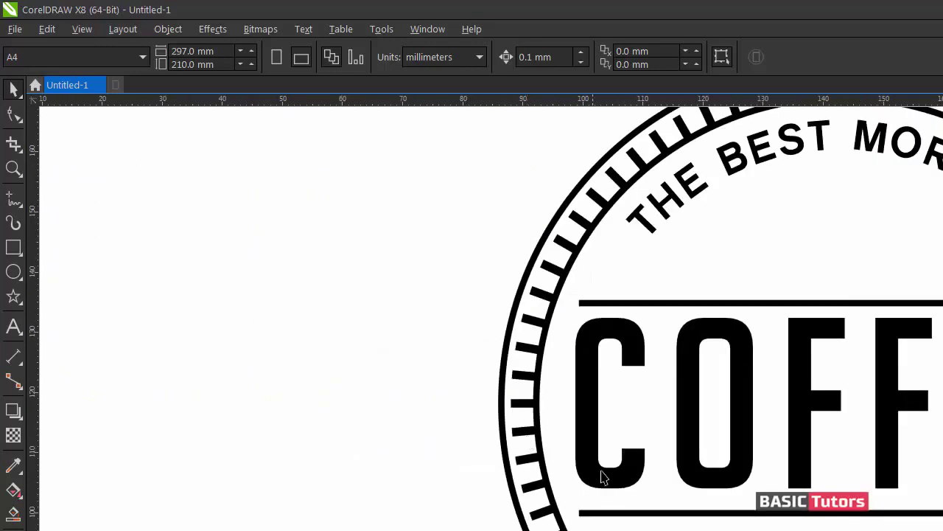
pyautogui.click(13, 272)
pyautogui.moveTo(176, 242); pyautogui.dragTo(301, 292)
pyautogui.write('2')
pyautogui.press('Return')
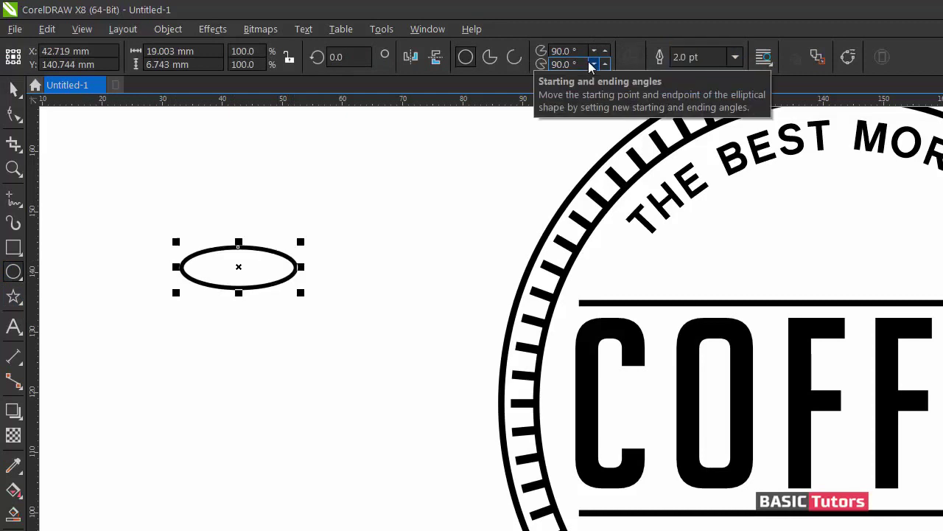
# - Convert the flat ellipse's outline to an object so it becomes an editable ring shape
pyautogui.click(14, 89)
pyautogui.click(227, 310)
pyautogui.click(265, 287)
pyautogui.hotkey('ctrl', 'shift', 'q')
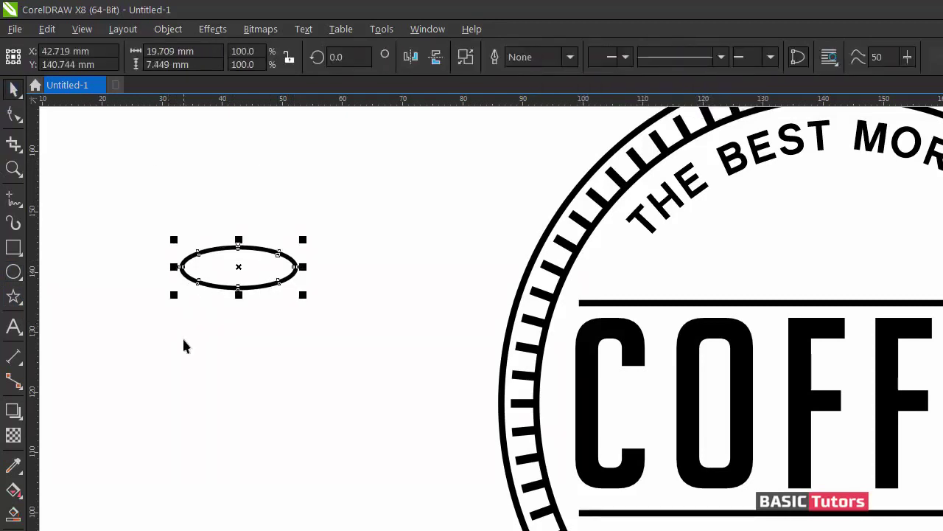
pyautogui.click(183, 336)
# - Thicken the ring's lower rim by lowering its outer bottom-centre node and removing the outer nodes on either side of it
pyautogui.doubleClick(213, 288)
pyautogui.scroll(3, 210, 285)
pyautogui.scroll(-2, 211, 304)
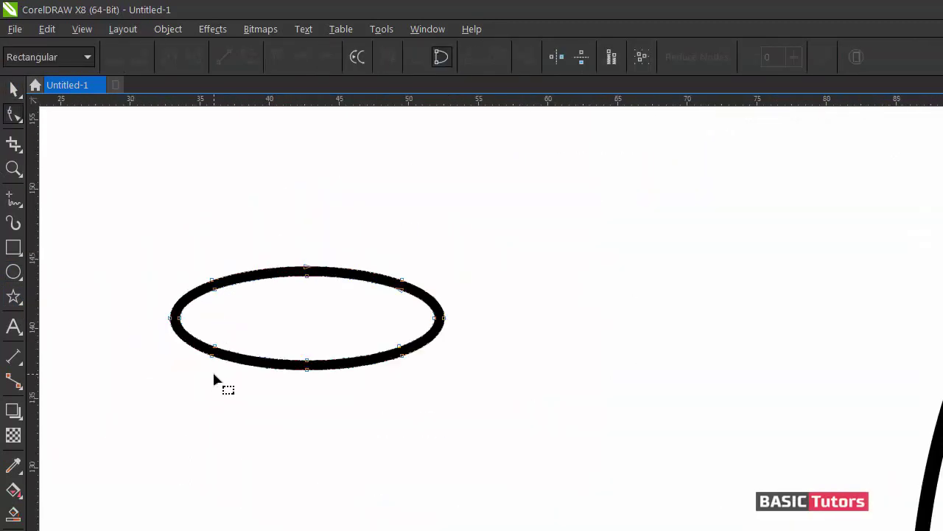
pyautogui.moveTo(214, 346); pyautogui.dragTo(213, 349)
pyautogui.moveTo(400, 346); pyautogui.dragTo(402, 348)
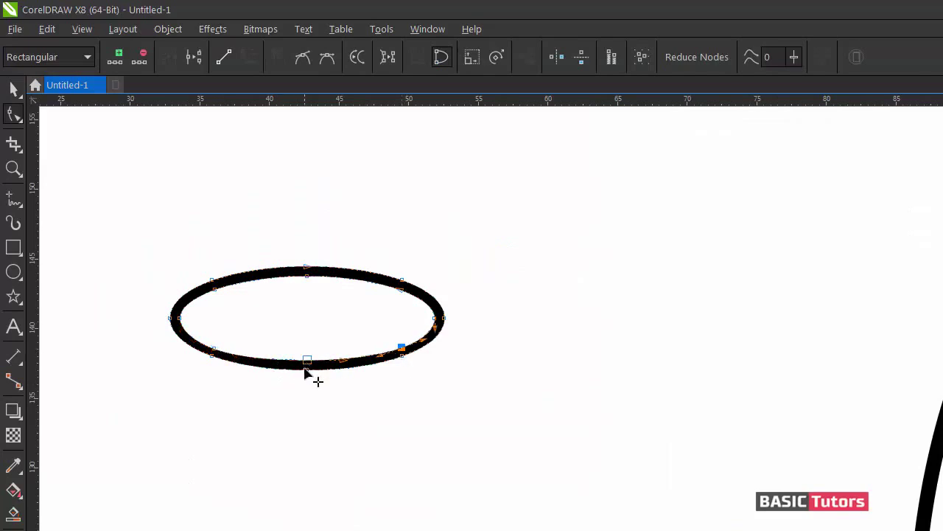
pyautogui.moveTo(306, 369); pyautogui.dragTo(307, 373)
pyautogui.doubleClick(211, 356)
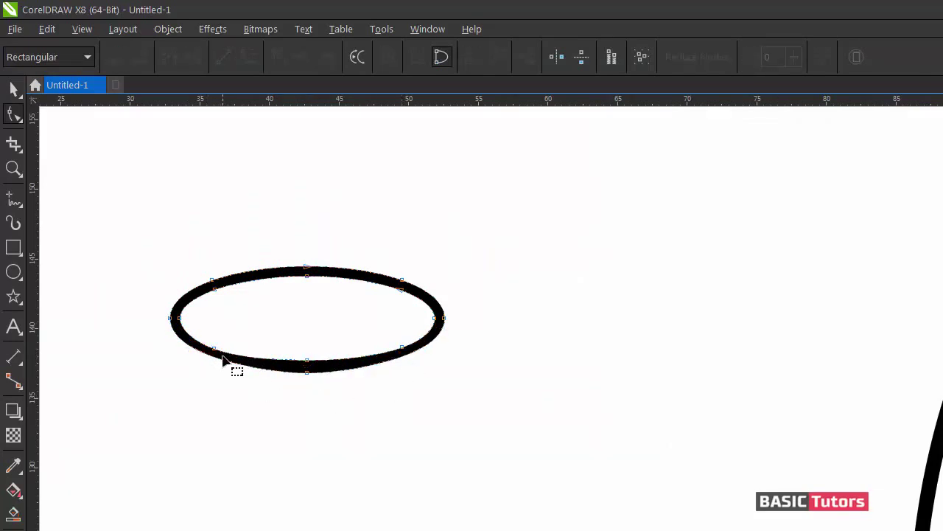
# - Thin the ring's upper rim by raising its inner top node, and lower the outer bottom node a little more
pyautogui.click(308, 272)
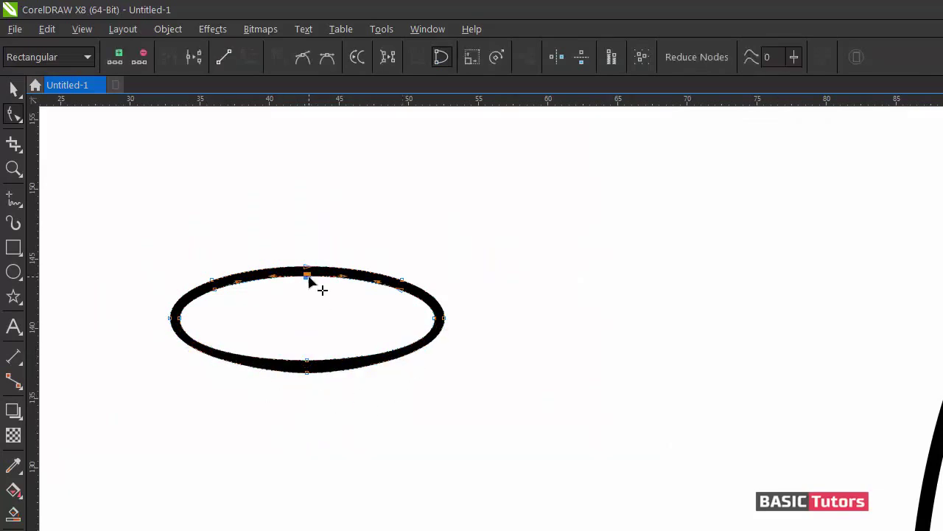
pyautogui.click(396, 300)
pyautogui.click(306, 364)
pyautogui.moveTo(306, 368); pyautogui.dragTo(308, 368)
pyautogui.click(410, 416)
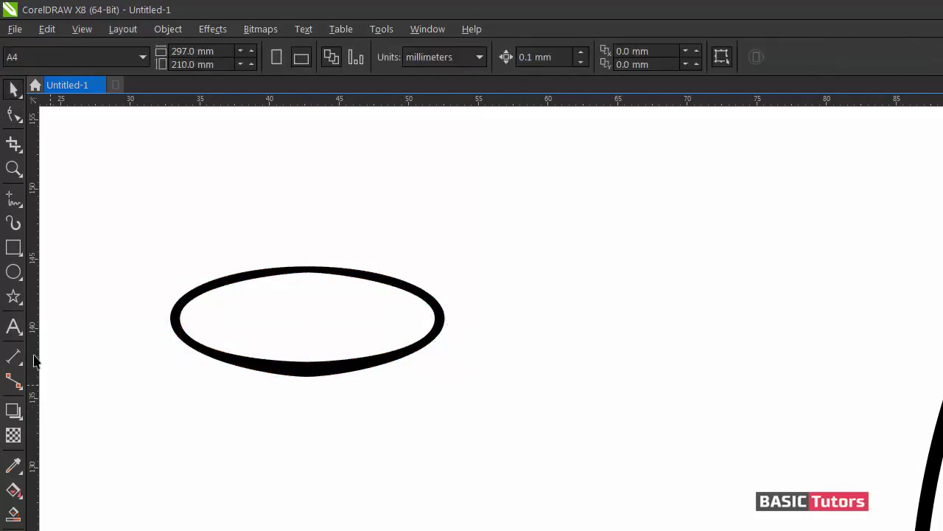
# - Draw a small flat ellipse inside the ring and align it to the ring's centre horizontally and vertically
pyautogui.click(13, 271)
pyautogui.moveTo(234, 298); pyautogui.dragTo(378, 314)
pyautogui.click(14, 90)
pyautogui.keyDown('shift'); pyautogui.click(379, 277); pyautogui.keyUp('shift')
pyautogui.press('c')
pyautogui.press('e')
# - Narrow the inner ellipse symmetrically to about 8.8 mm wide and fill it with black
pyautogui.click(376, 324)
pyautogui.click(368, 322)
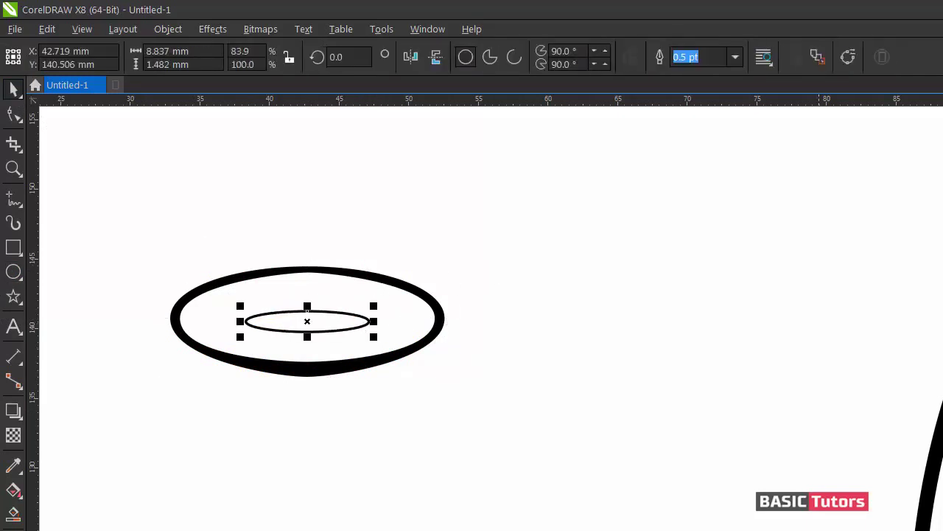
pyautogui.press('Escape')
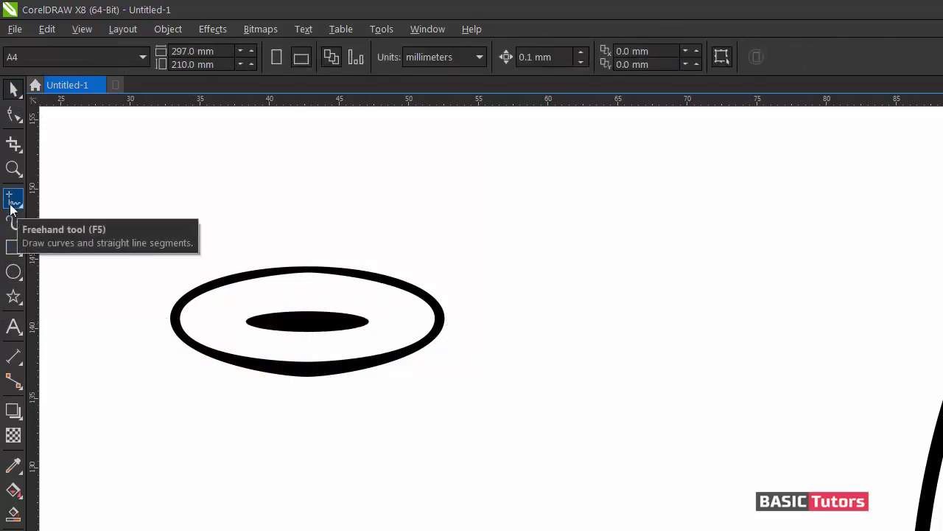
# - Draw a U-shaped ellipse arc, open at the top, about 9.3 mm wide and 6.5 mm tall, rising from the black ellipse
pyautogui.click(14, 271)
pyautogui.moveTo(249, 189); pyautogui.dragTo(376, 315)
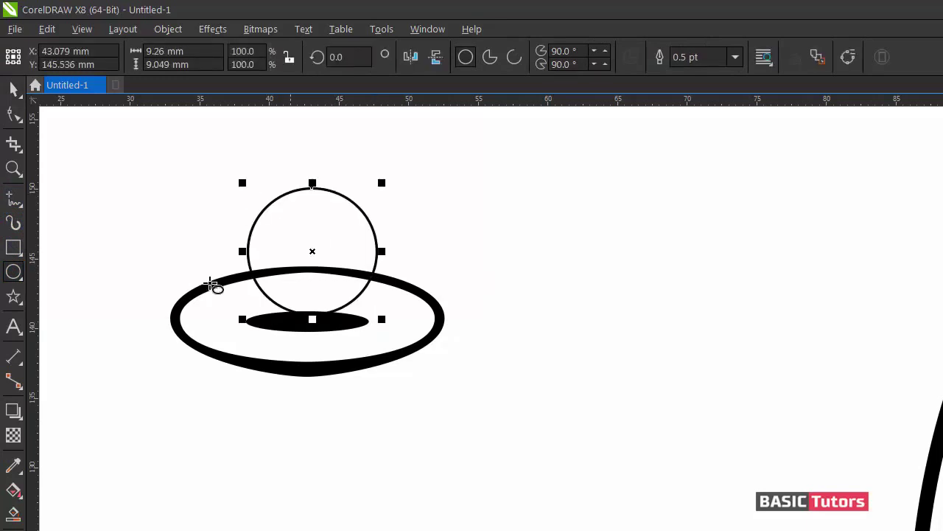
pyautogui.click(13, 114)
pyautogui.moveTo(313, 188); pyautogui.dragTo(210, 236)
pyautogui.press('space')
pyautogui.moveTo(313, 234); pyautogui.dragTo(313, 217)
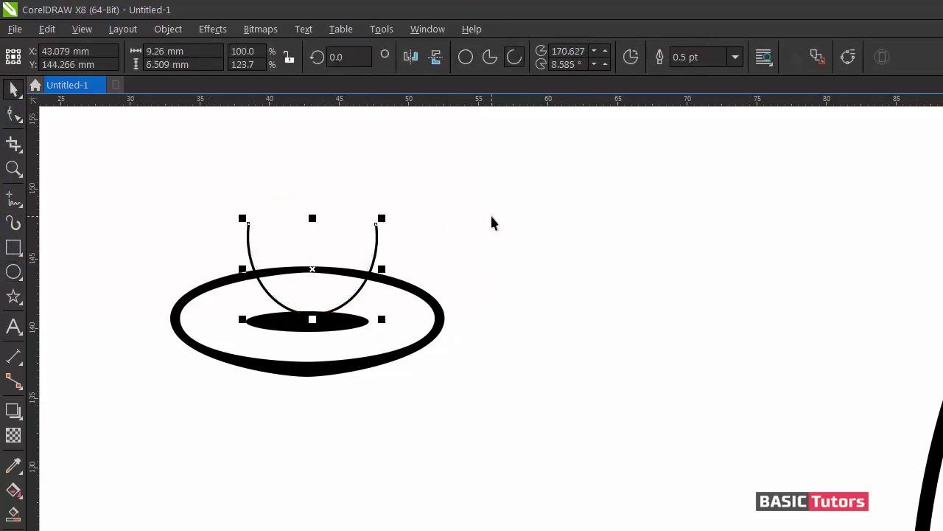
# - Set the U-shaped arc's outline width to 2 pt and convert the outline to an object
pyautogui.click(490, 215)
pyautogui.click(376, 233)
pyautogui.click(697, 56)
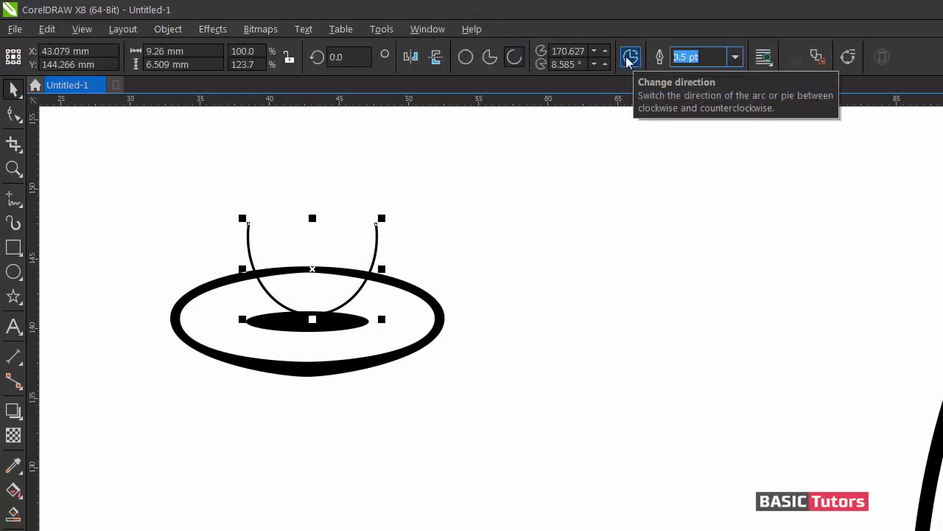
pyautogui.write('2')
pyautogui.press('Return')
pyautogui.click(168, 29)
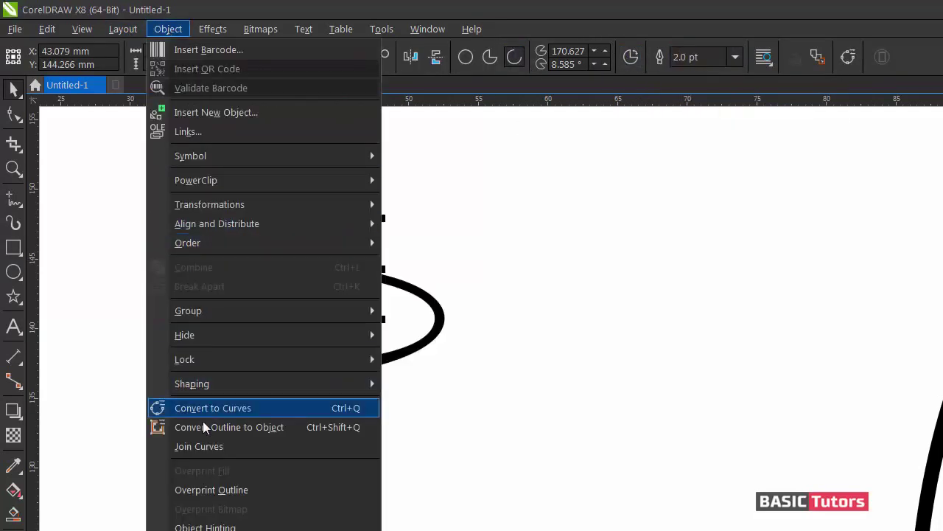
pyautogui.click(159, 408)
# - Thin the cup wall at the bottom and taper both upper ends by moving their inner nodes outward
pyautogui.press('F10')
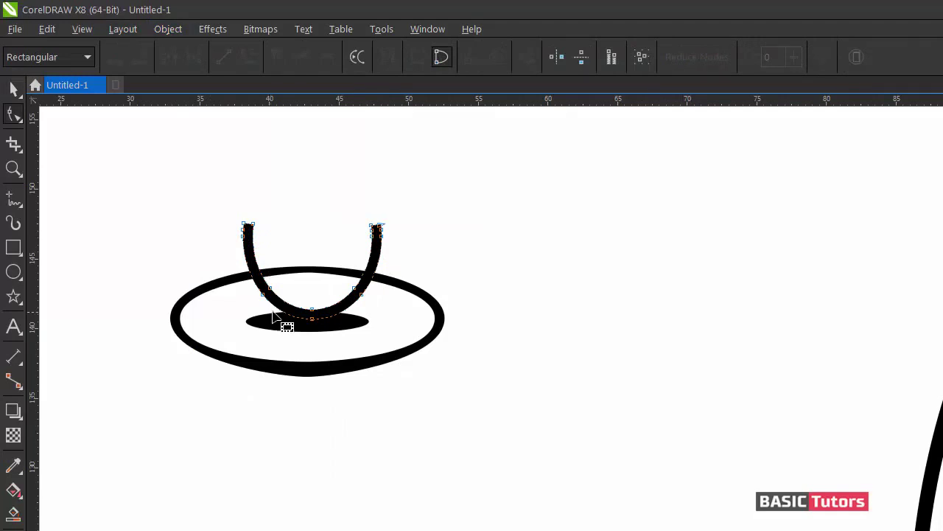
pyautogui.click(312, 316)
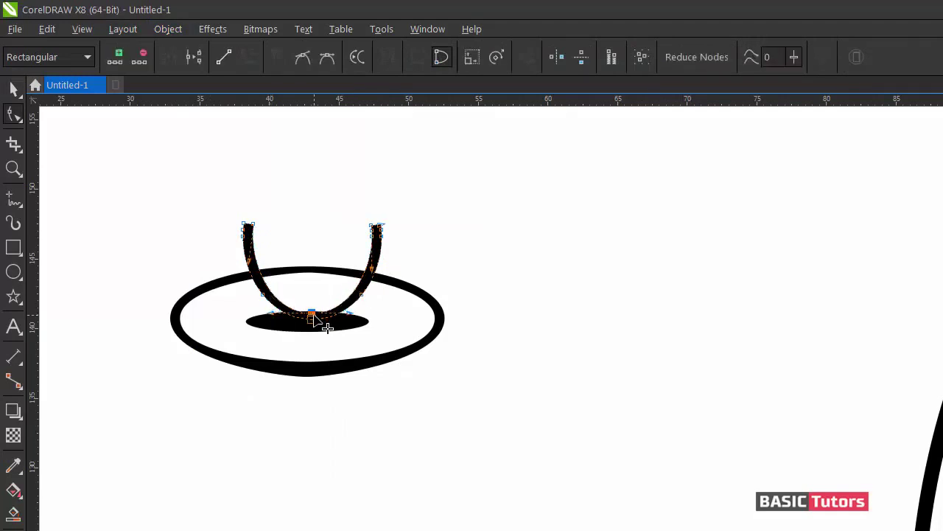
pyautogui.click(248, 226)
pyautogui.click(376, 226)
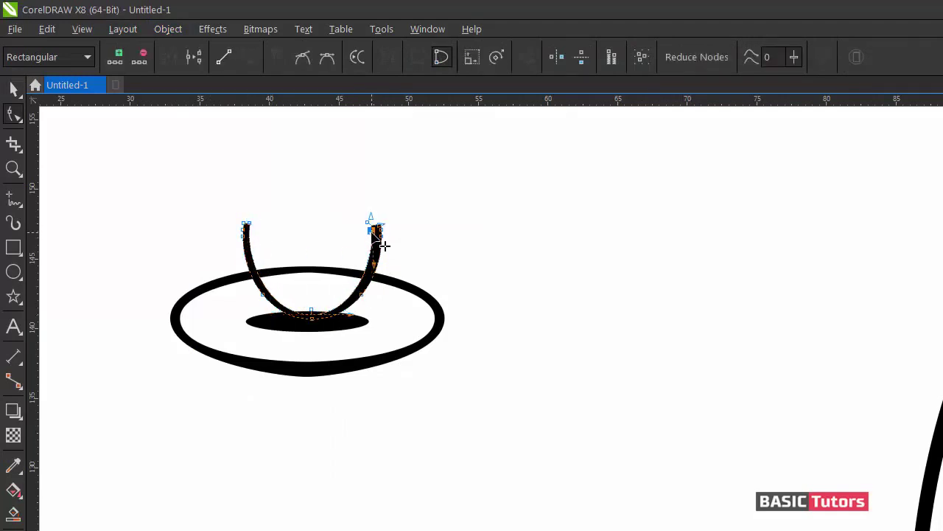
pyautogui.moveTo(373, 227); pyautogui.dragTo(379, 227)
pyautogui.press('space')
pyautogui.click(461, 226)
# - Narrow the cup wall's upper left end further by shifting its inner corner node outward
pyautogui.doubleClick(248, 227)
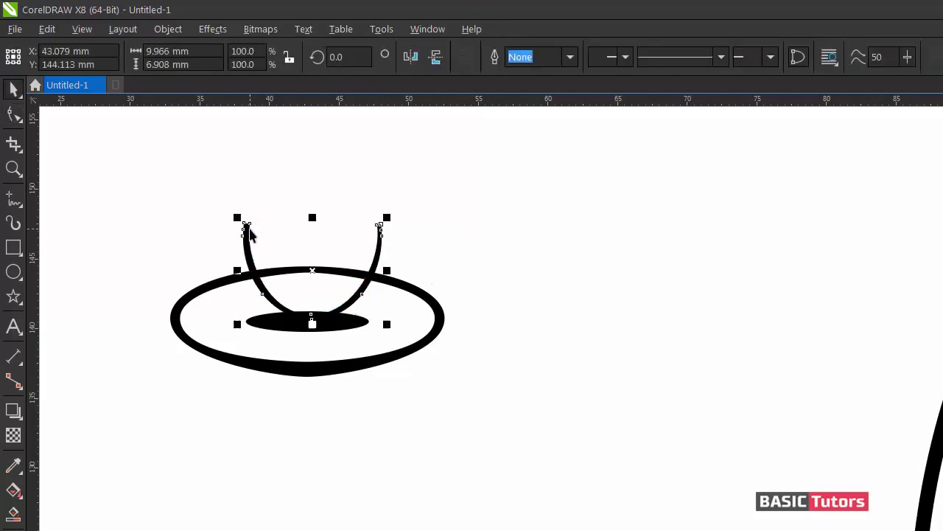
pyautogui.moveTo(249, 225); pyautogui.dragTo(247, 224)
pyautogui.press('space')
pyautogui.click(506, 246)
pyautogui.click(313, 317)
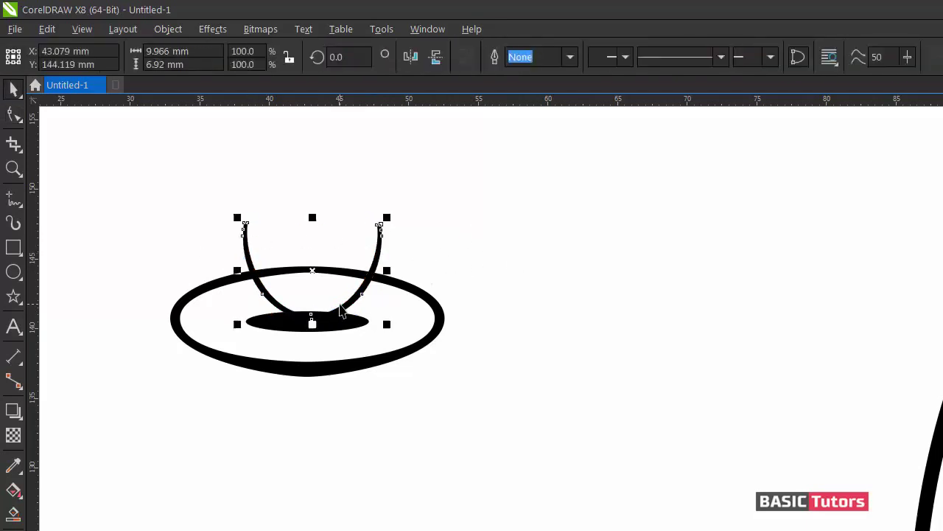
pyautogui.press('space')
pyautogui.press('space')
pyautogui.click(129, 293)
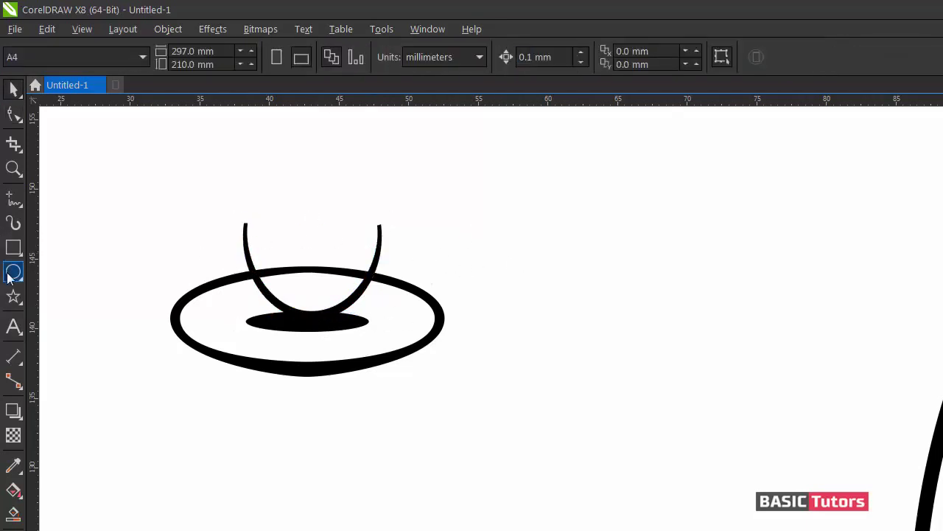
# - Draw a flat ellipse about 9.7 mm wide and 1.4 mm tall and fit it onto the cup's open top as the rim
pyautogui.click(12, 274)
pyautogui.moveTo(244, 219)
pyautogui.mouseDown()
pyautogui.moveTo(362, 246)
pyautogui.moveTo(380, 238)
pyautogui.mouseUp()
pyautogui.press('space')
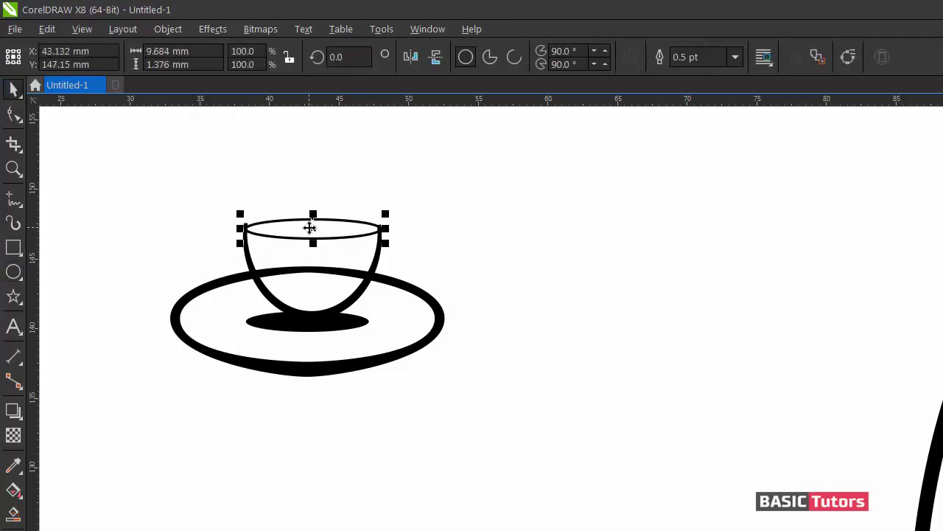
pyautogui.moveTo(310, 228); pyautogui.dragTo(312, 222)
pyautogui.click(356, 219)
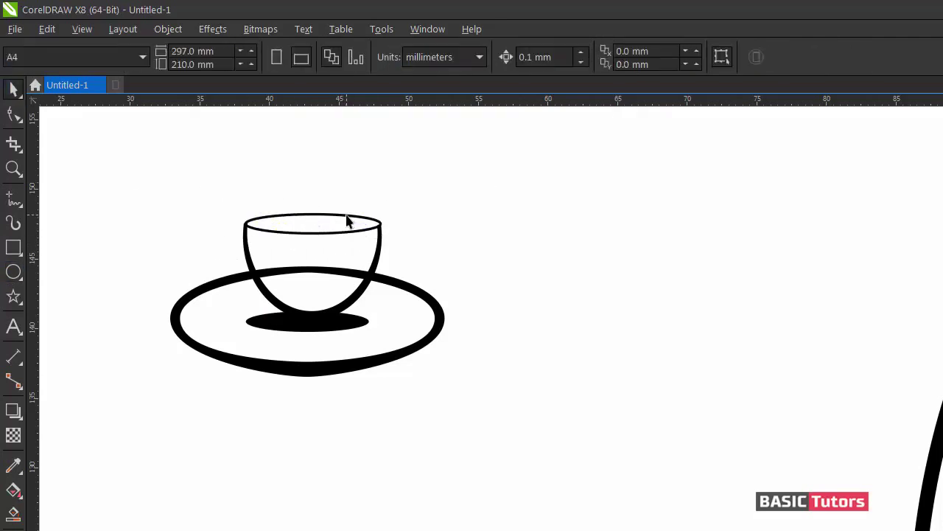
# - Set the rim ellipse's outline width to 1 pt and convert the outline to an object
pyautogui.click(346, 215)
pyautogui.click(696, 56)
pyautogui.write('1')
pyautogui.press('Return')
pyautogui.hotkey('ctrl', 'shift', 'q')
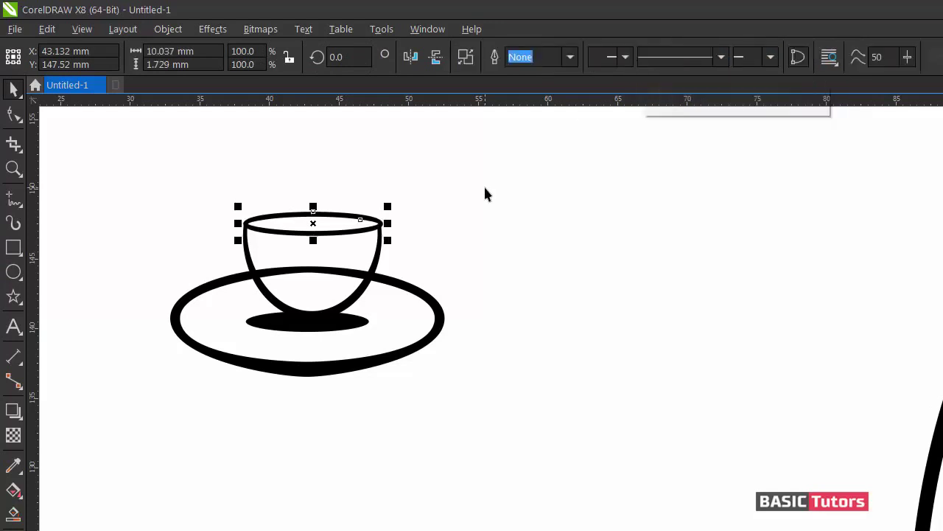
pyautogui.click(485, 194)
pyautogui.click(335, 233)
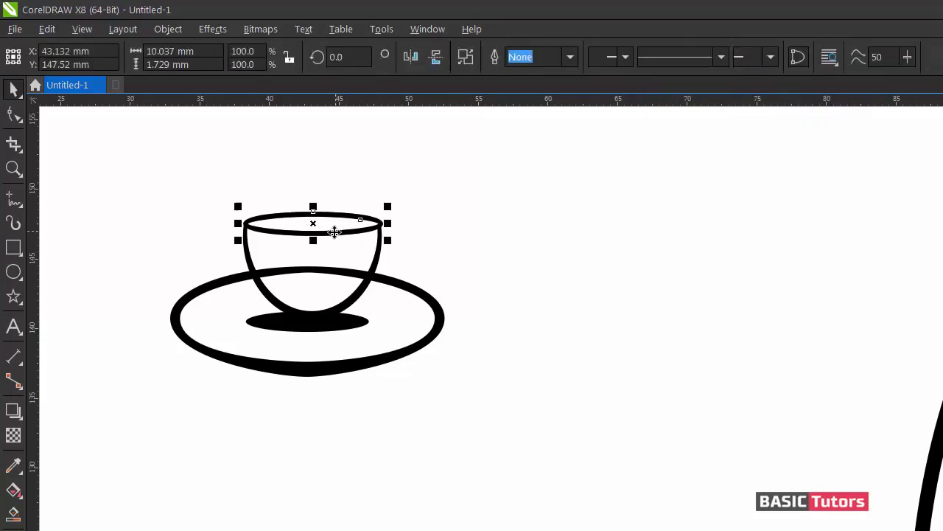
pyautogui.moveTo(313, 206); pyautogui.dragTo(313, 214)
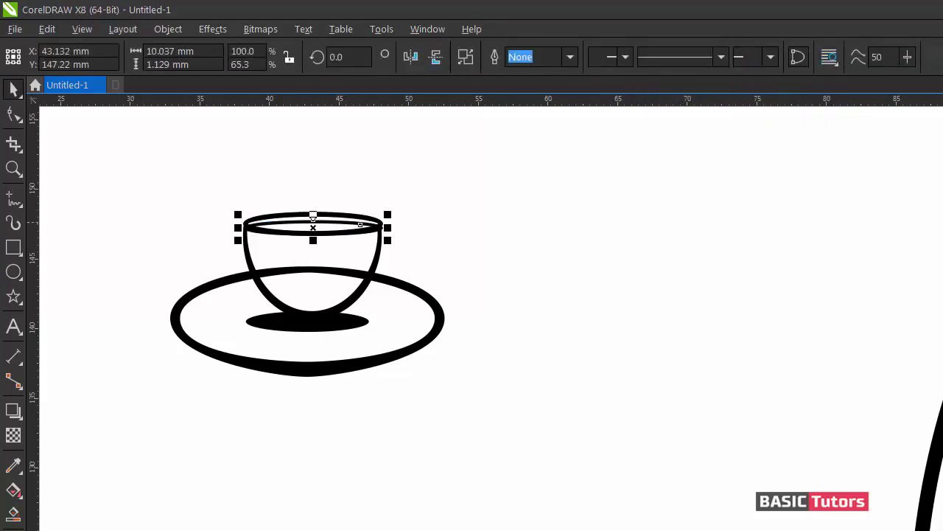
pyautogui.press('Escape')
# - Draw an ellipse inside the rim, flatten it to about 9.4 by 0.7 mm, and fill it black as the coffee surface
pyautogui.click(13, 272)
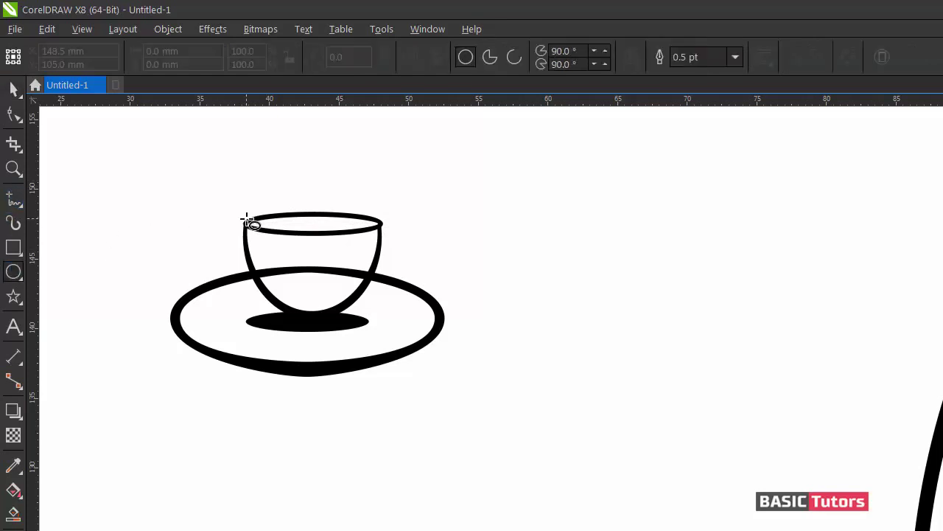
pyautogui.moveTo(248, 218); pyautogui.dragTo(379, 233)
pyautogui.moveTo(314, 214); pyautogui.dragTo(314, 219)
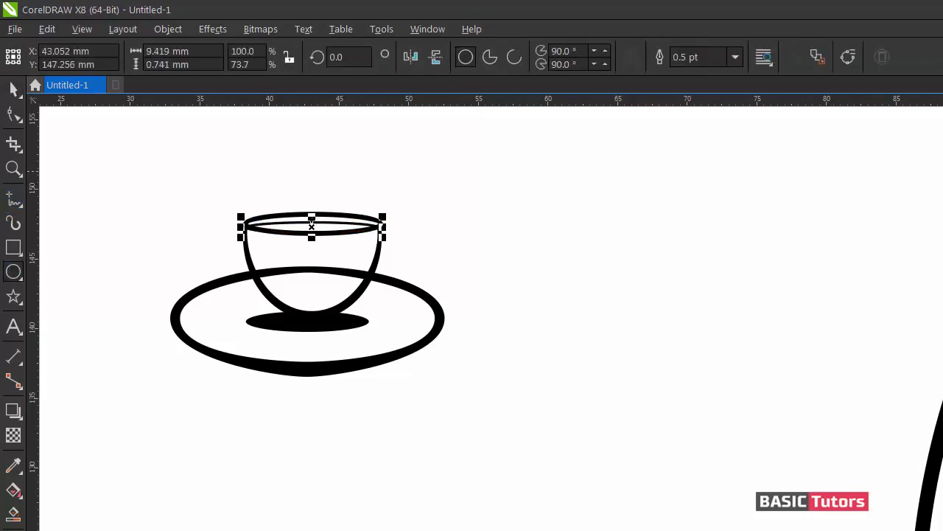
pyautogui.press('space')
pyautogui.click(484, 193)
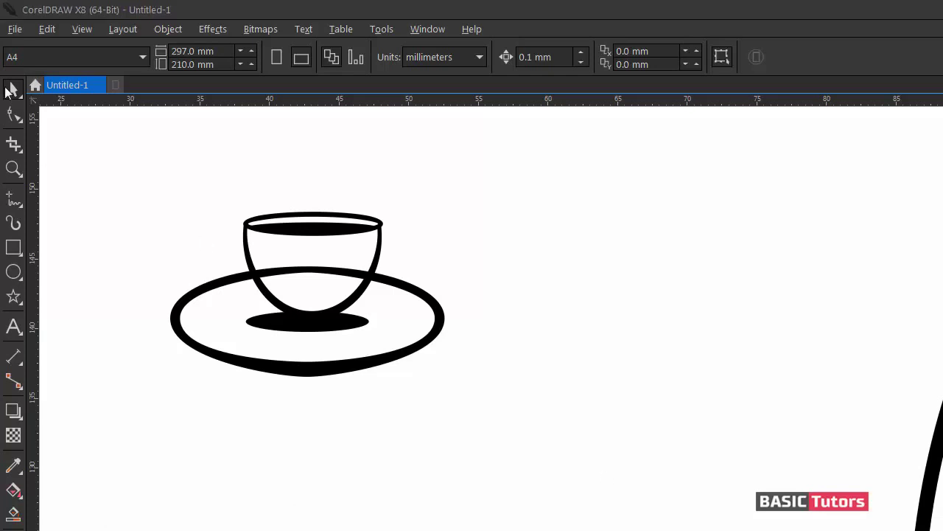
# - Enlarge the whole cup with its rim and coffee surface to about 14.7 mm wide and 11.3 mm tall, centred over the saucer
pyautogui.moveTo(185, 152); pyautogui.dragTo(429, 323)
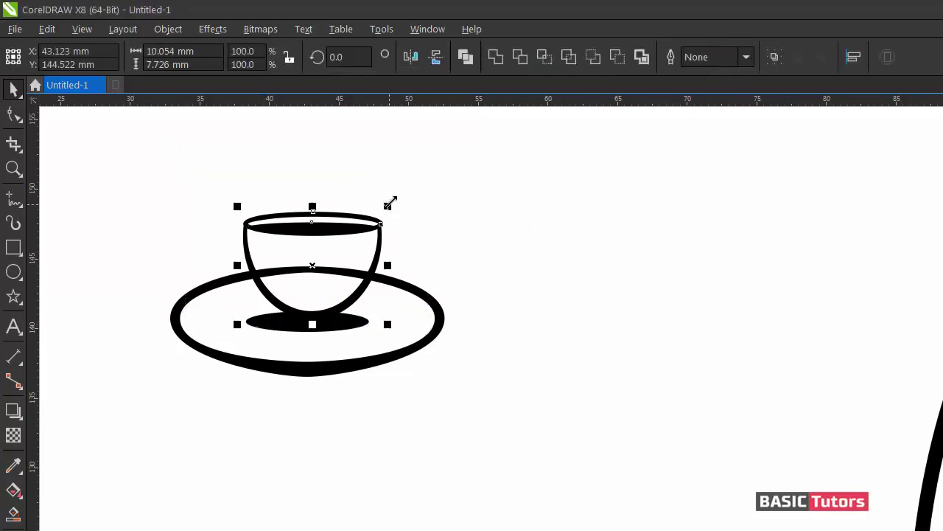
pyautogui.moveTo(390, 201); pyautogui.dragTo(406, 193)
pyautogui.moveTo(312, 263); pyautogui.dragTo(316, 249)
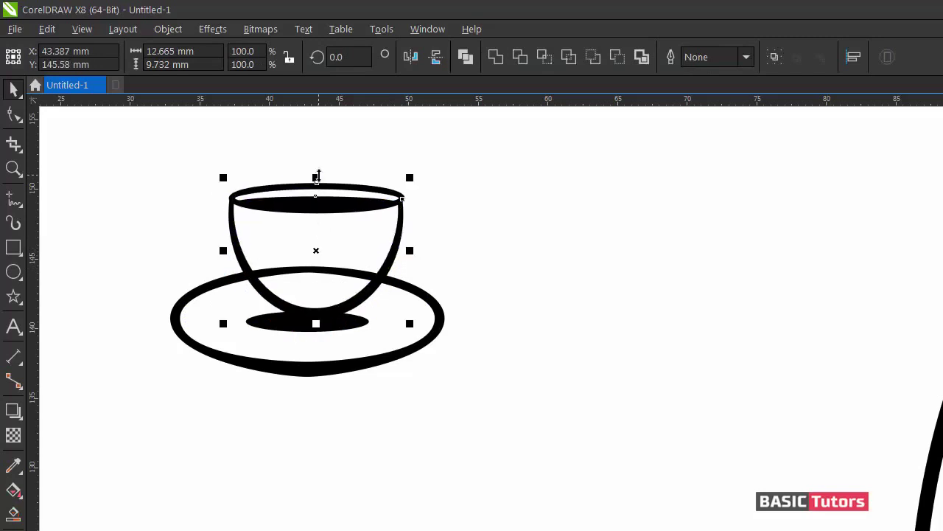
pyautogui.moveTo(409, 178); pyautogui.dragTo(423, 159)
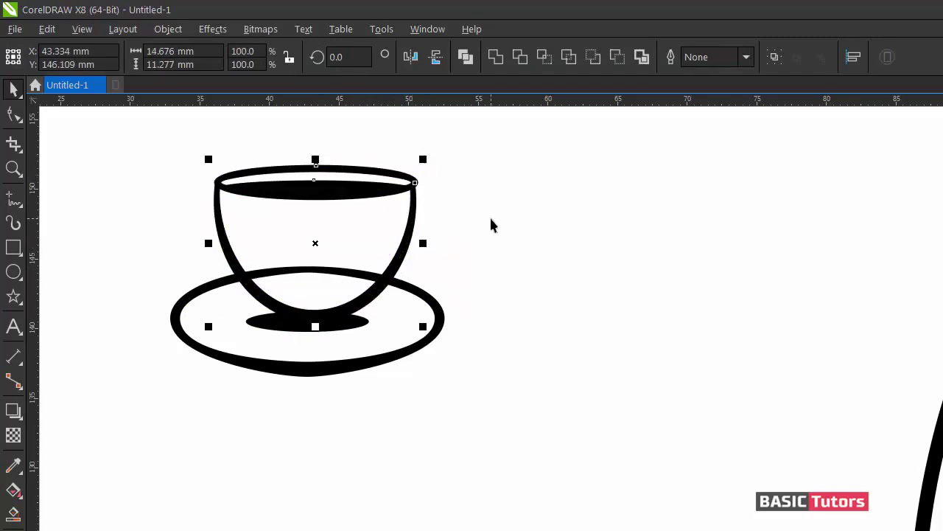
pyautogui.click(492, 225)
pyautogui.click(414, 183)
pyautogui.click(467, 192)
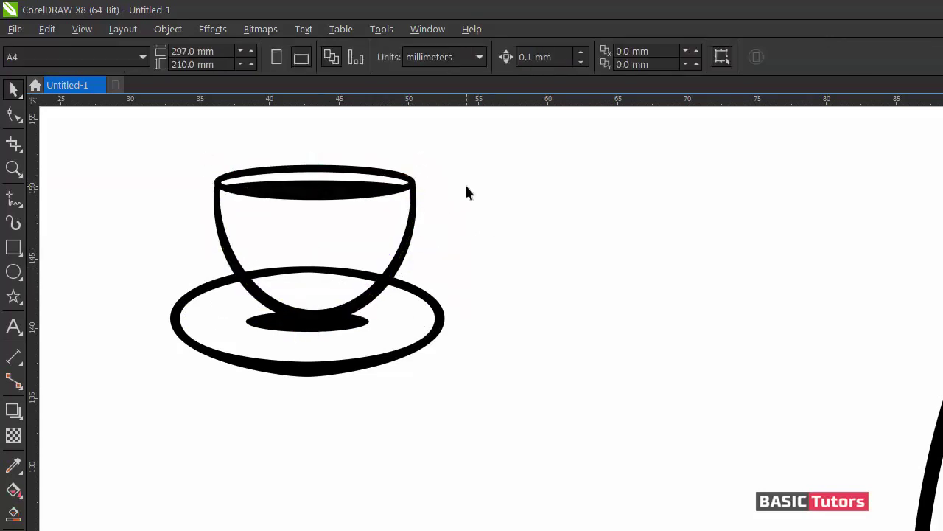
# - Draw a line about 9.4 mm long from the cup's upper left wall towards the right and bend it slightly downward
pyautogui.click(13, 199)
pyautogui.click(214, 208)
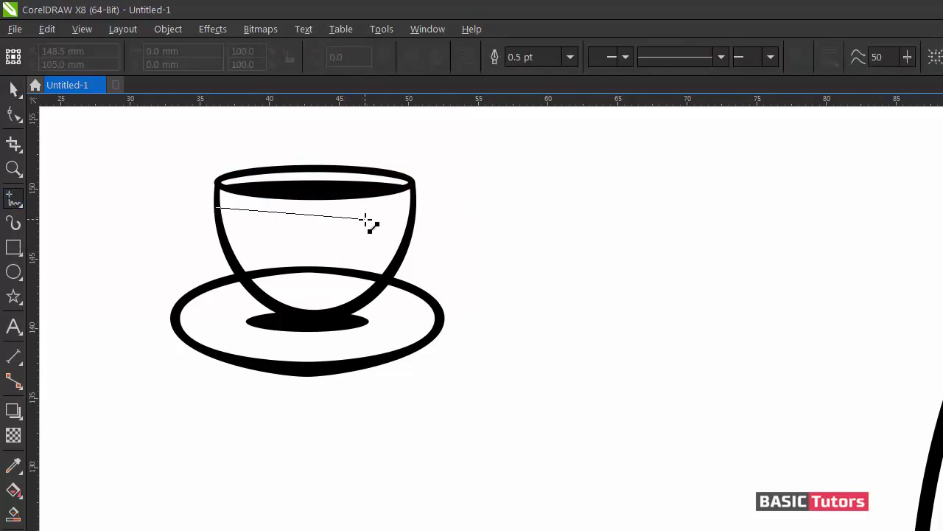
pyautogui.click(348, 214)
pyautogui.click(13, 115)
pyautogui.rightClick(273, 213)
pyautogui.click(291, 283)
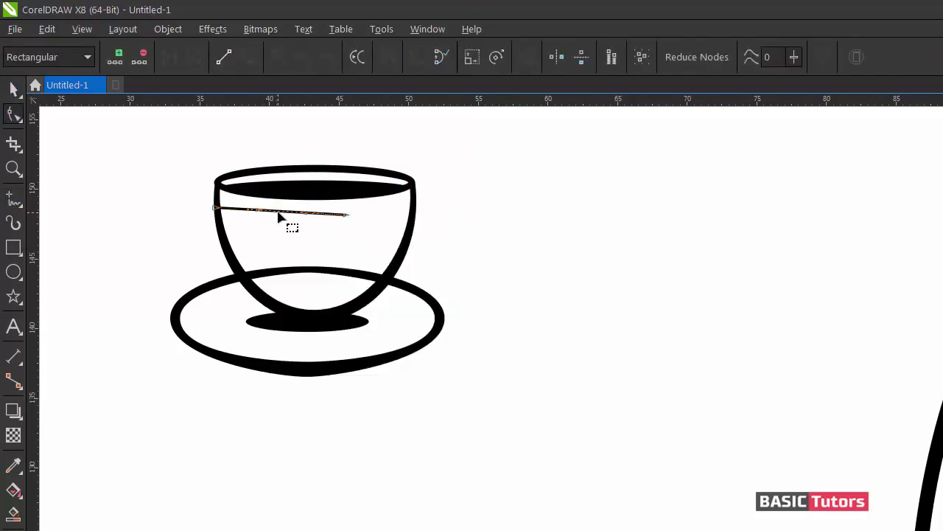
pyautogui.moveTo(280, 215); pyautogui.dragTo(279, 218)
# - Set the curved line's width to 1 pt, convert it to an object and taper it to a point at its right end
pyautogui.write('1')
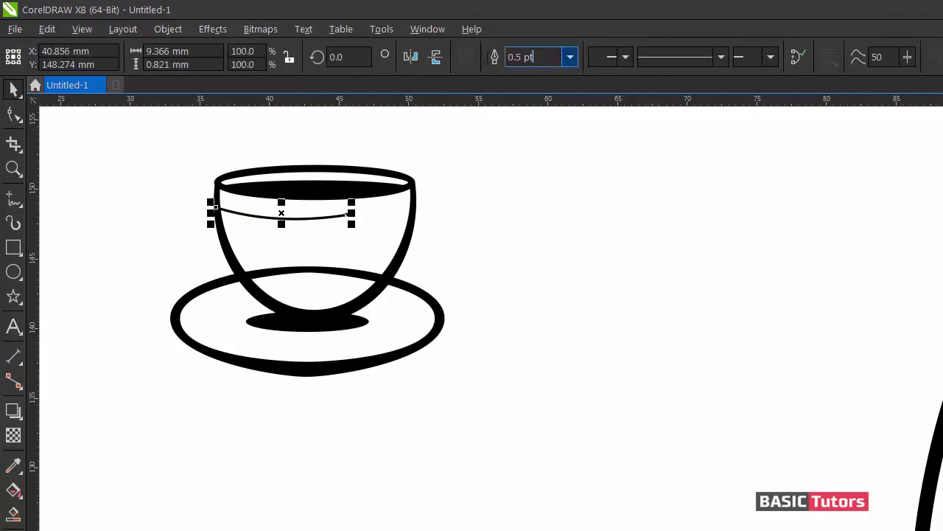
pyautogui.press('Return')
pyautogui.click(14, 113)
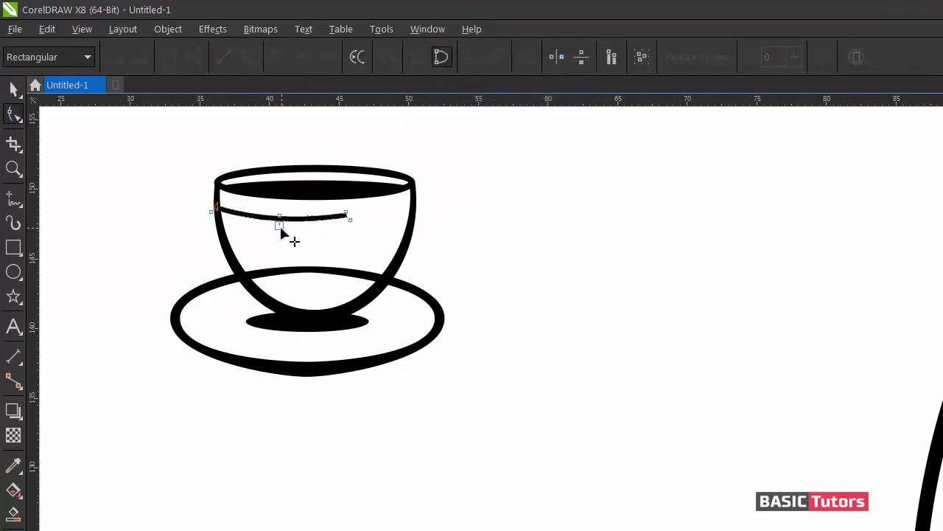
pyautogui.click(314, 219)
pyautogui.moveTo(314, 221); pyautogui.dragTo(314, 218)
pyautogui.press('space')
pyautogui.click(513, 221)
# - Refine the shading stripe by reshaping its lower edge so that it bulges slightly more
pyautogui.click(275, 219)
pyautogui.scroll(3, 237, 191)
pyautogui.scroll(-5, 272, 222)
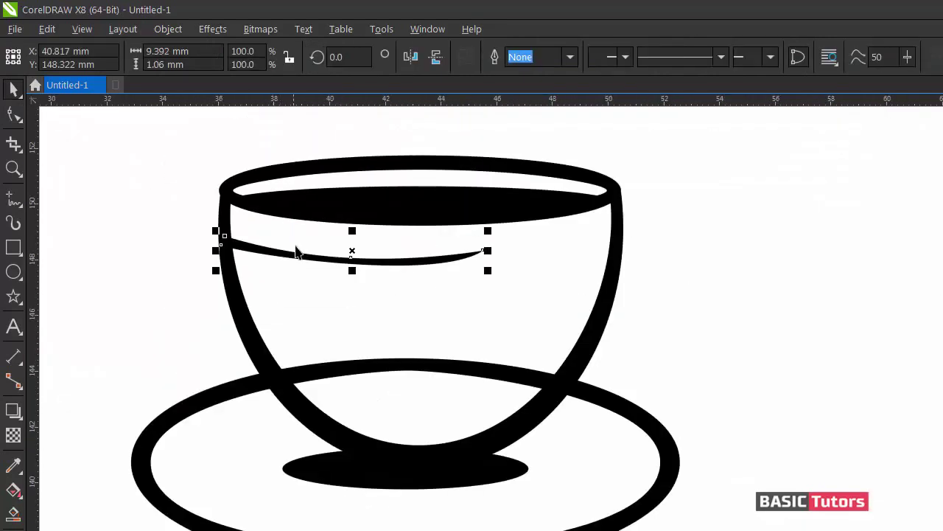
pyautogui.press('space')
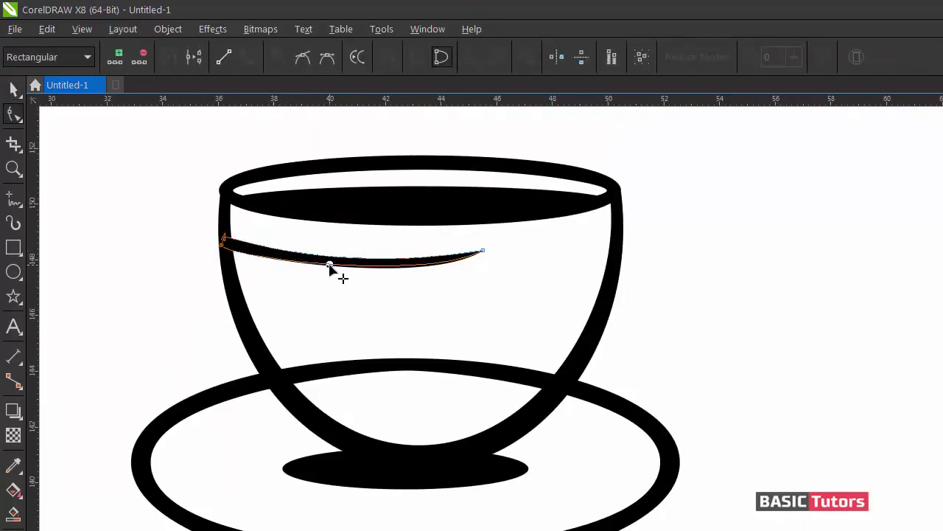
pyautogui.press('space')
# - Copy the stripe just below itself and repeat the duplication five times down the cup
pyautogui.moveTo(361, 258); pyautogui.dragTo(361, 283)
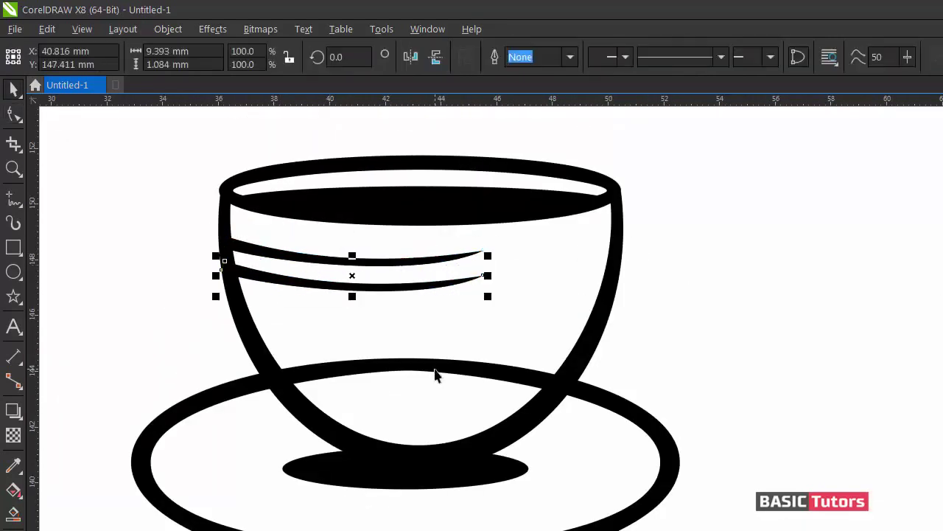
pyautogui.hotkey('ctrl', 'r')
pyautogui.hotkey('ctrl', 'r')
pyautogui.hotkey('ctrl', 'r')
pyautogui.hotkey('ctrl', 'r')
pyautogui.hotkey('ctrl', 'r')
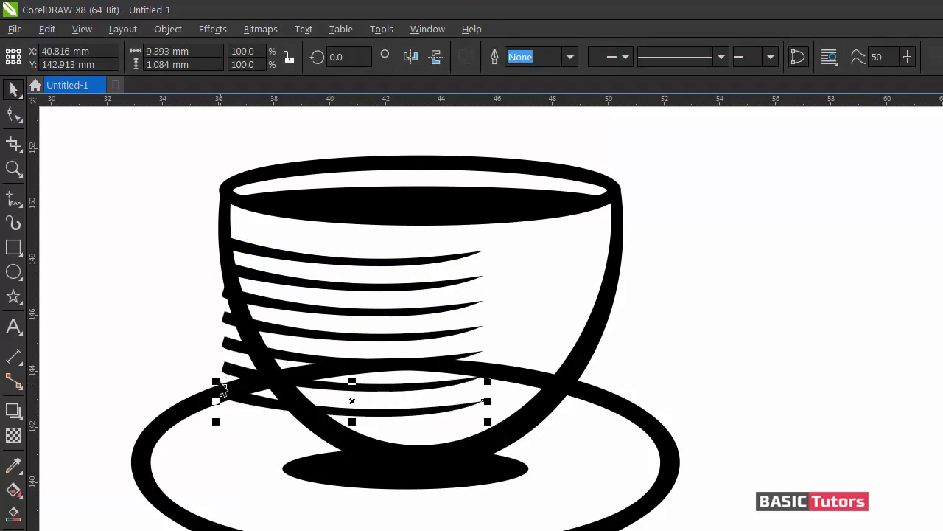
# - Add nodes to the two lowest stripes where they cross the cup's left wall
pyautogui.press('space')
pyautogui.doubleClick(280, 400)
pyautogui.doubleClick(282, 408)
pyautogui.doubleClick(264, 372)
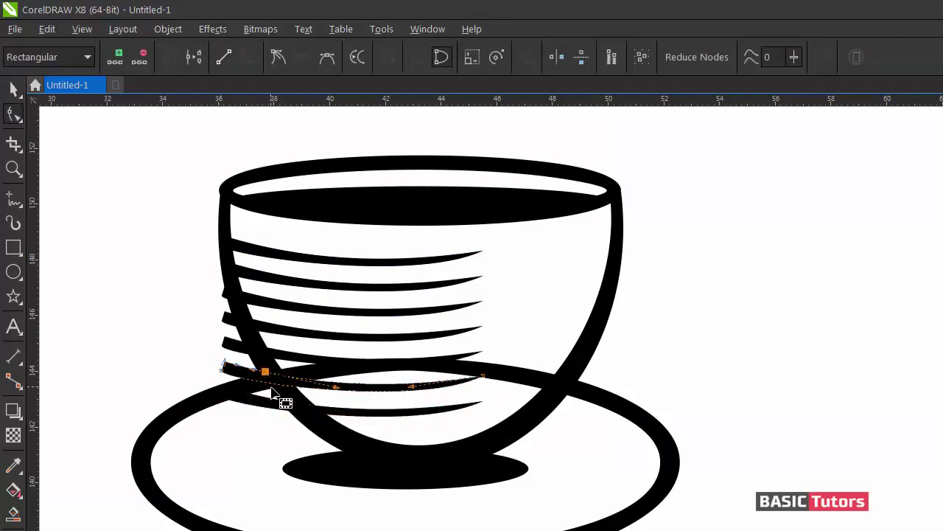
# - Add nodes on the upper and lower edges of the fourth and third stripes where they cross the cup's left wall
pyautogui.click(246, 318)
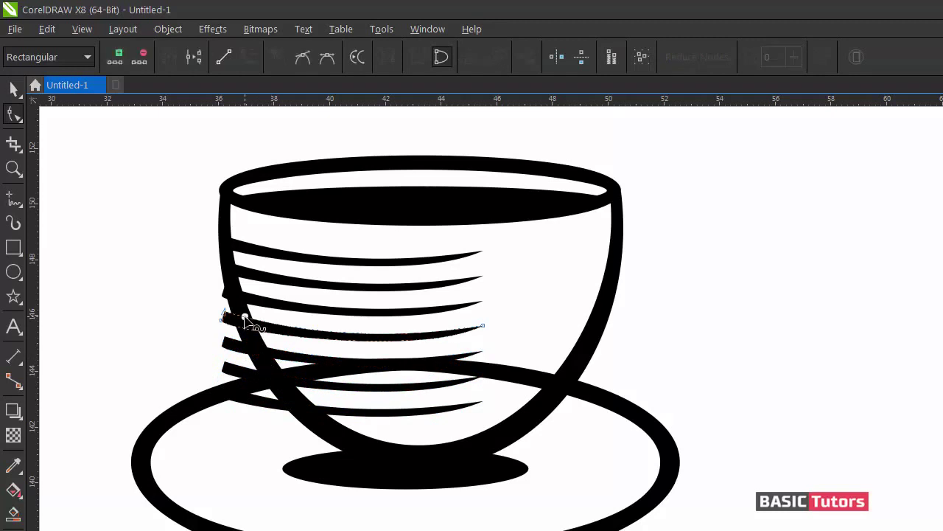
pyautogui.doubleClick(245, 317)
pyautogui.doubleClick(248, 328)
pyautogui.click(242, 305)
pyautogui.doubleClick(234, 289)
pyautogui.doubleClick(239, 301)
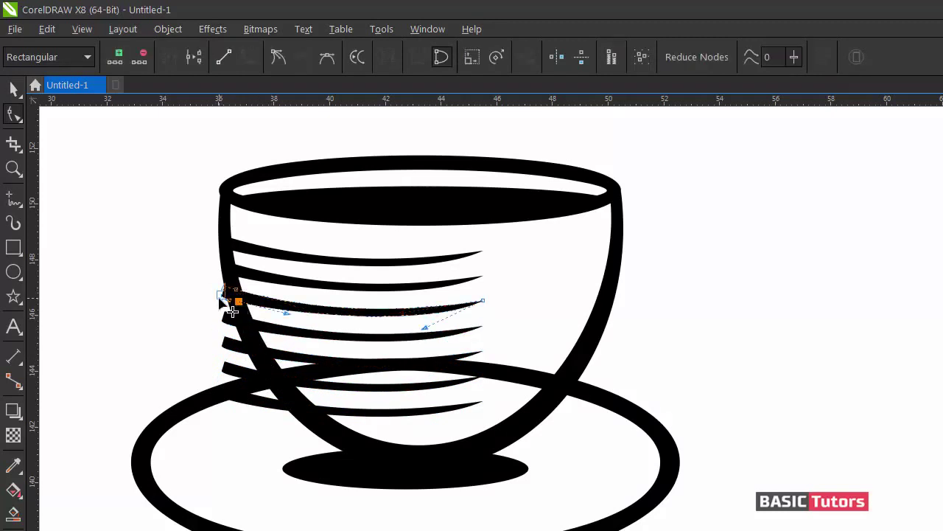
# - Trim the third stripe's protruding left end by making its new nodes cusps and deleting the outer nodes
pyautogui.doubleClick(221, 295)
pyautogui.doubleClick(226, 289)
pyautogui.moveTo(228, 282); pyautogui.dragTo(248, 339)
pyautogui.click(279, 62)
pyautogui.doubleClick(222, 292)
# - Trim the protruding left ends of the fourth and fifth stripes by deleting their outer nodes outside the cup's wall
pyautogui.click(234, 320)
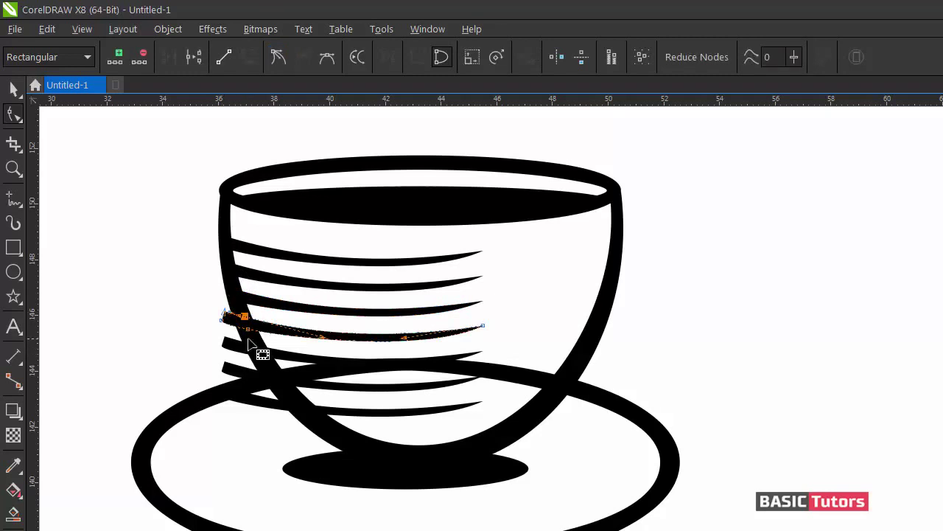
pyautogui.click(231, 319)
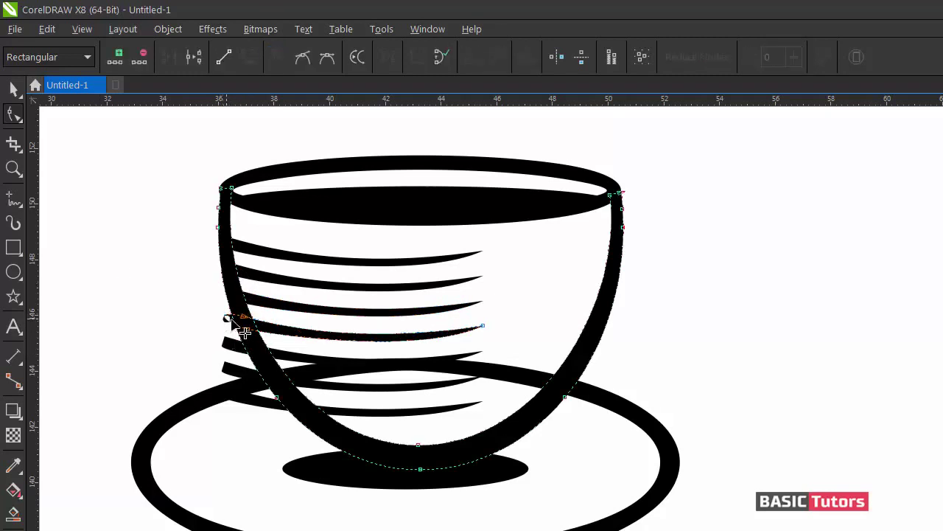
pyautogui.click(252, 345)
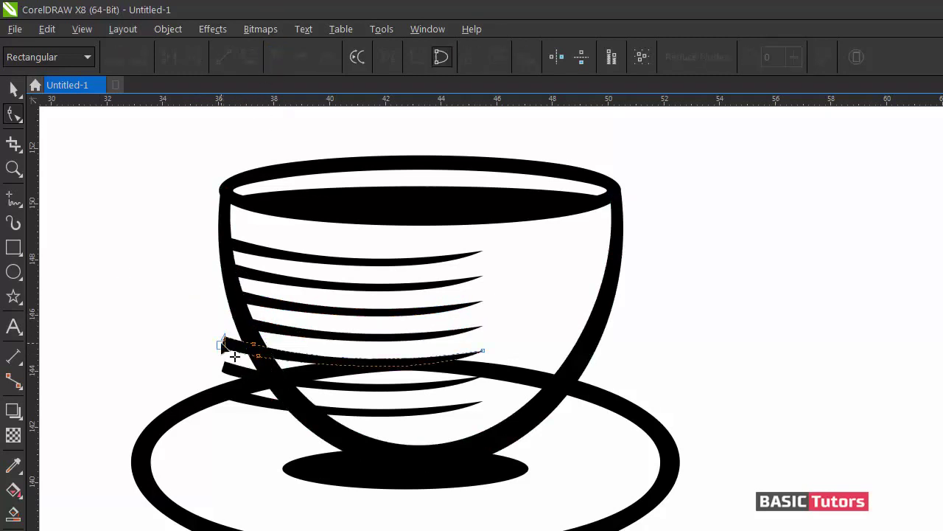
# - Trim the sixth stripe's protruding left end by making its new nodes cusps and deleting the outer nodes
pyautogui.click(267, 376)
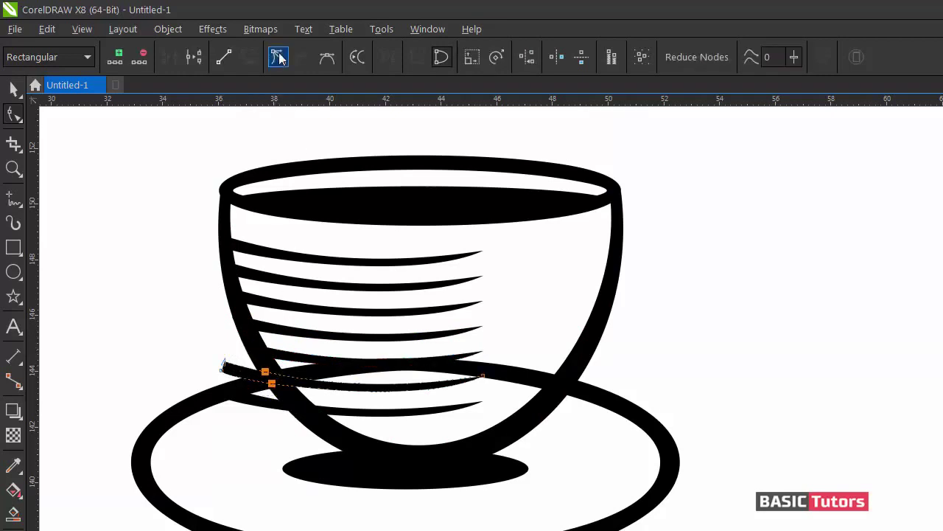
pyautogui.click(279, 56)
pyautogui.moveTo(180, 206); pyautogui.dragTo(265, 379)
pyautogui.press('Delete')
pyautogui.click(240, 372)
# - Trim the lowest stripe's protruding left end by deleting the outer nodes so that it starts inside the cup's wall
pyautogui.scroll(-5, 536, 271)
pyautogui.scroll(3, 536, 272)
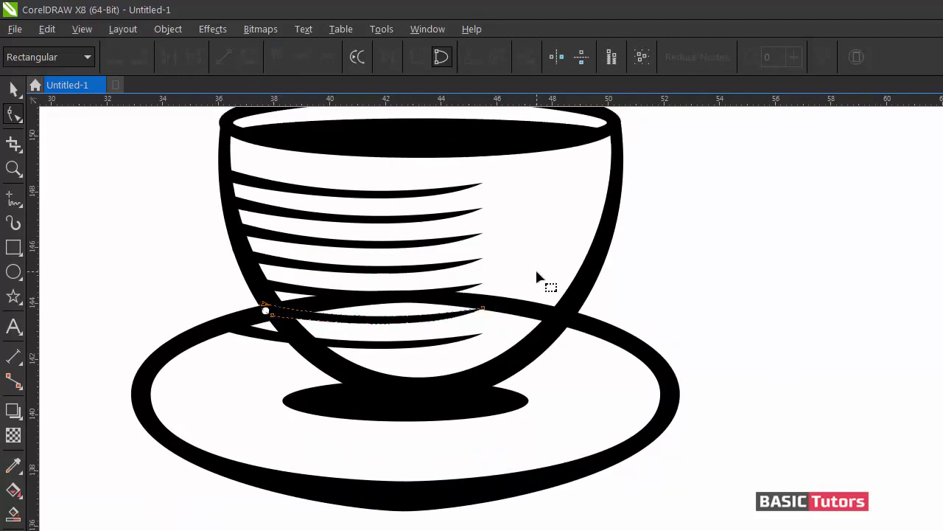
pyautogui.click(279, 333)
pyautogui.click(223, 329)
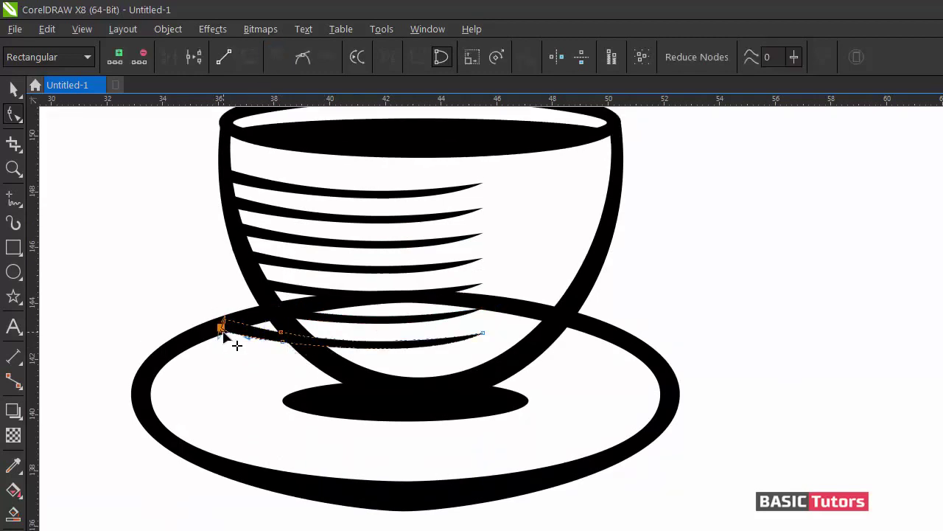
pyautogui.press('Delete')
pyautogui.moveTo(225, 330); pyautogui.dragTo(279, 334)
pyautogui.press('space')
pyautogui.click(645, 269)
pyautogui.doubleClick(331, 341)
pyautogui.press('space')
pyautogui.click(693, 249)
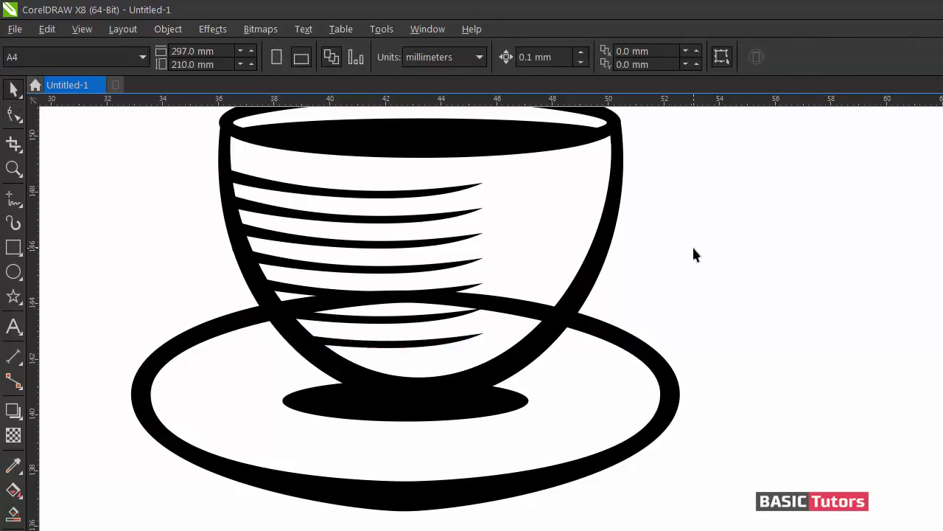
# - Widen the cup, its rim and its stripes symmetrically about their centre, making the cup body about 16.7 mm wide
pyautogui.scroll(-2, 693, 255)
pyautogui.hscroll(3, 720, 301)
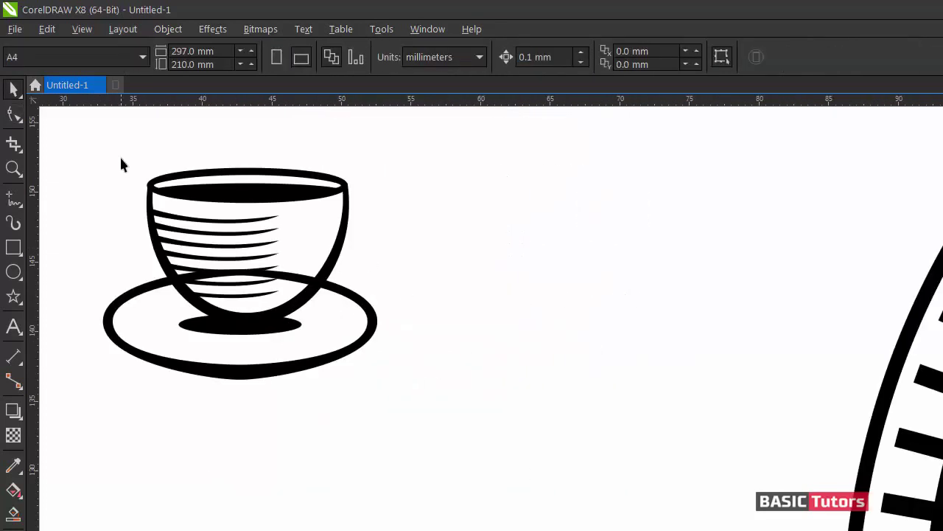
pyautogui.moveTo(122, 164); pyautogui.dragTo(377, 327)
pyautogui.moveTo(354, 248); pyautogui.dragTo(369, 249)
pyautogui.click(404, 348)
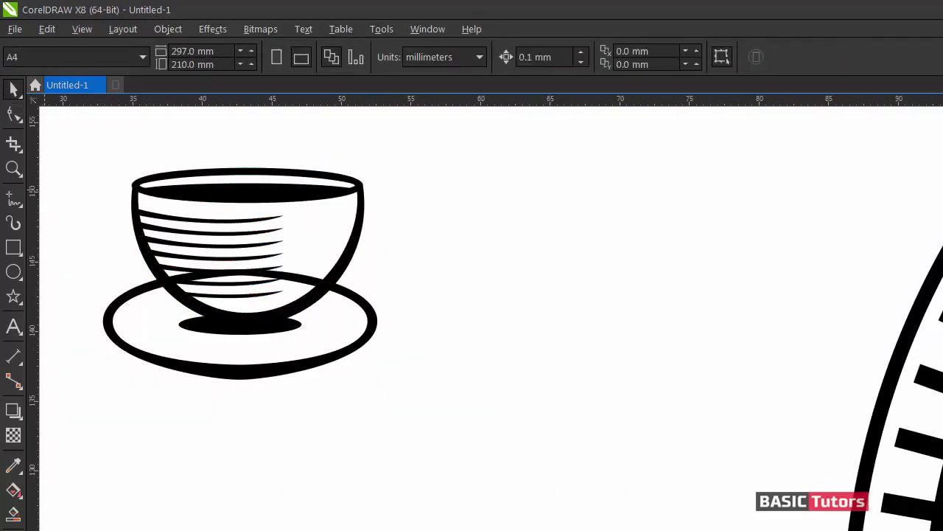
# - Draw a two-segment handle line about 5.3 by 7.3 mm from the cup's right rim outward and back to its lower wall
pyautogui.click(13, 199)
pyautogui.click(363, 190)
pyautogui.click(399, 273)
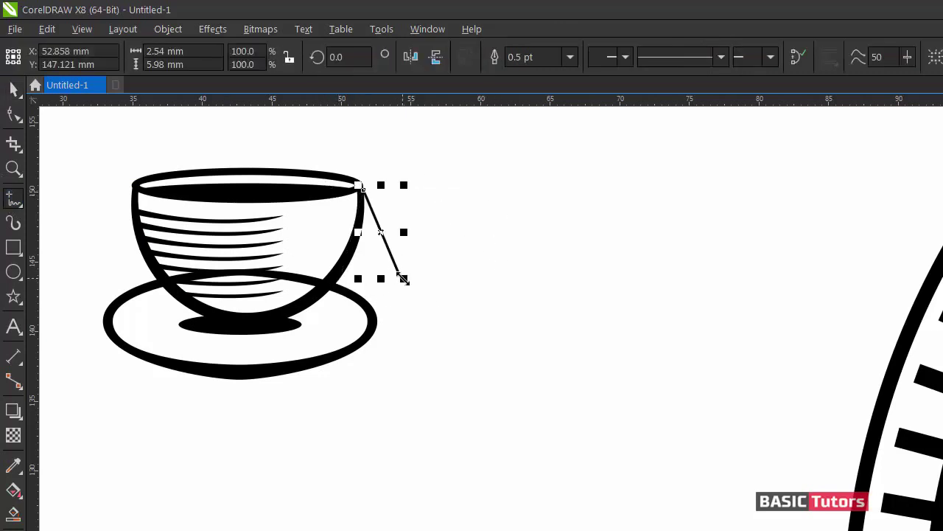
pyautogui.doubleClick(325, 292)
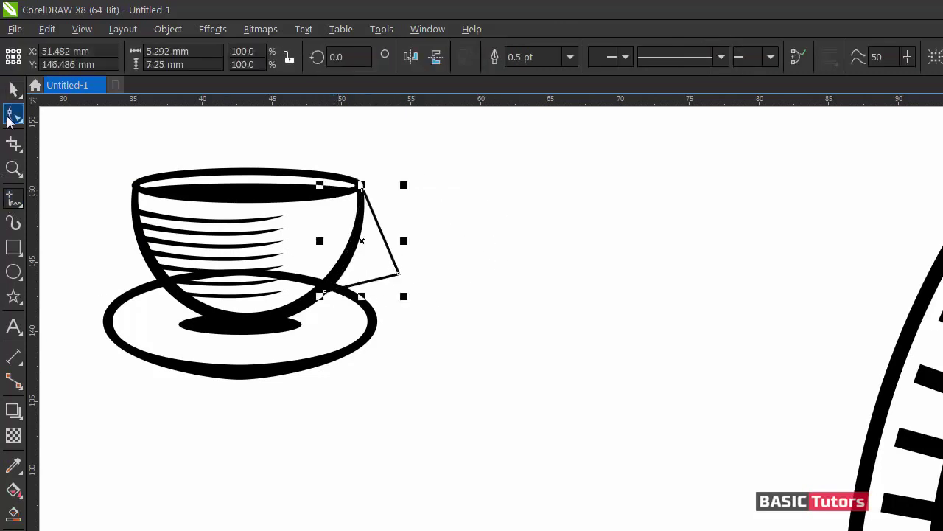
# - Convert the handle line to a curve, remove its middle node and bend it into a rounded handle ending inside the cup's wall
pyautogui.click(13, 114)
pyautogui.rightClick(387, 245)
pyautogui.click(429, 346)
pyautogui.doubleClick(396, 274)
pyautogui.click(392, 277)
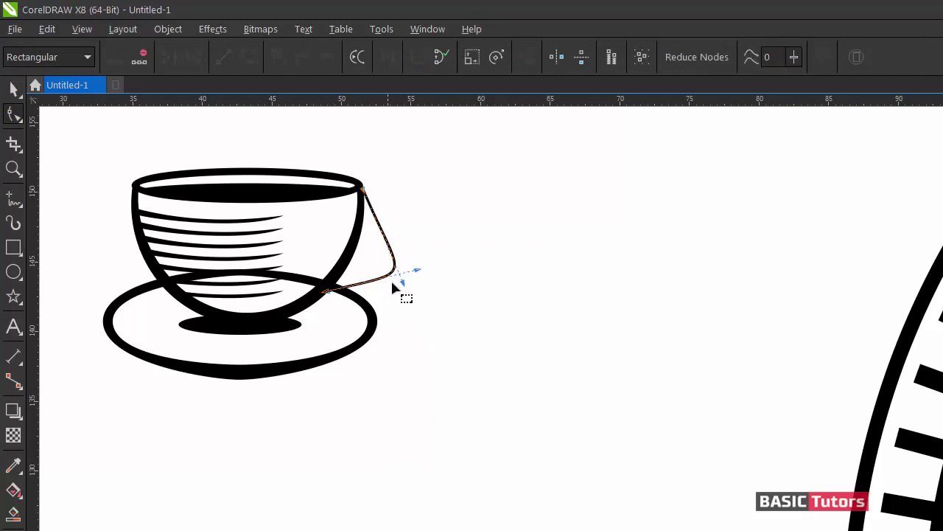
pyautogui.moveTo(405, 284); pyautogui.dragTo(460, 169)
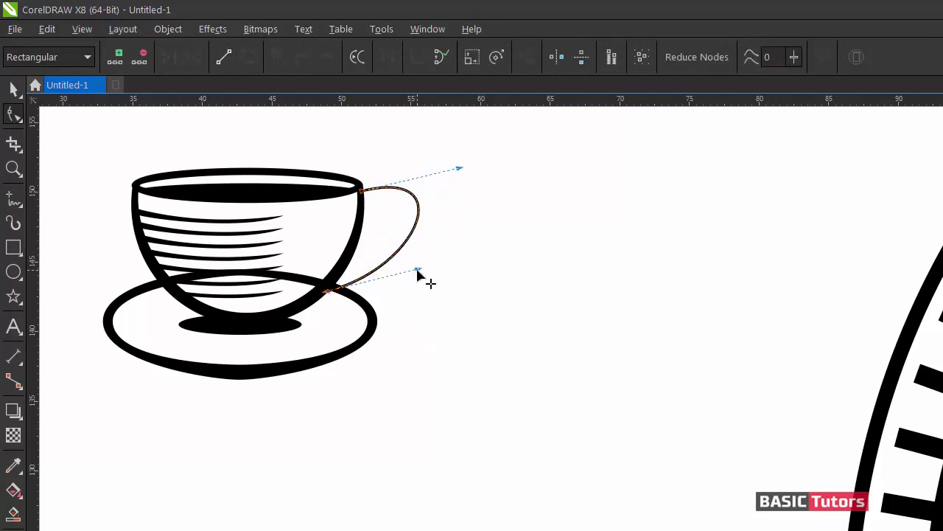
pyautogui.moveTo(417, 269); pyautogui.dragTo(422, 293)
pyautogui.moveTo(324, 293); pyautogui.dragTo(316, 299)
# - Set the handle curve's outline width to 2 pt
pyautogui.press('space')
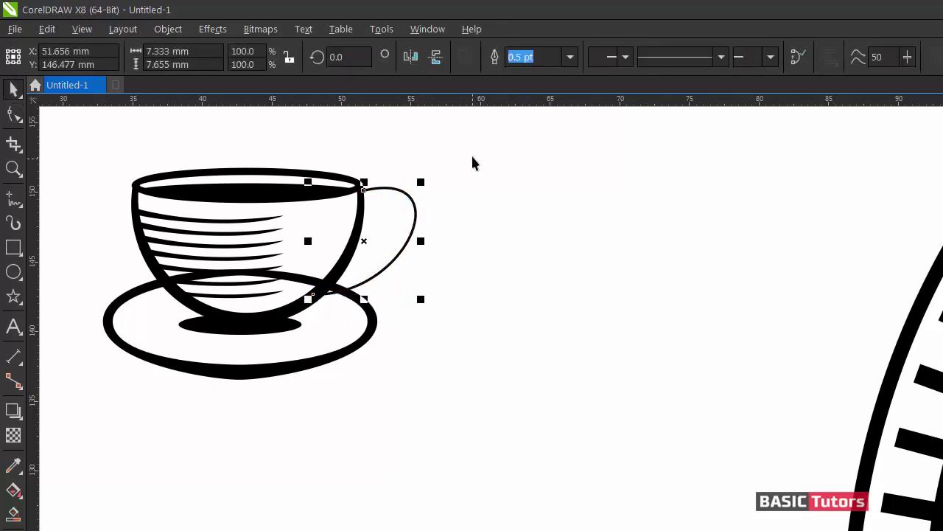
pyautogui.write('2')
pyautogui.press('Return')
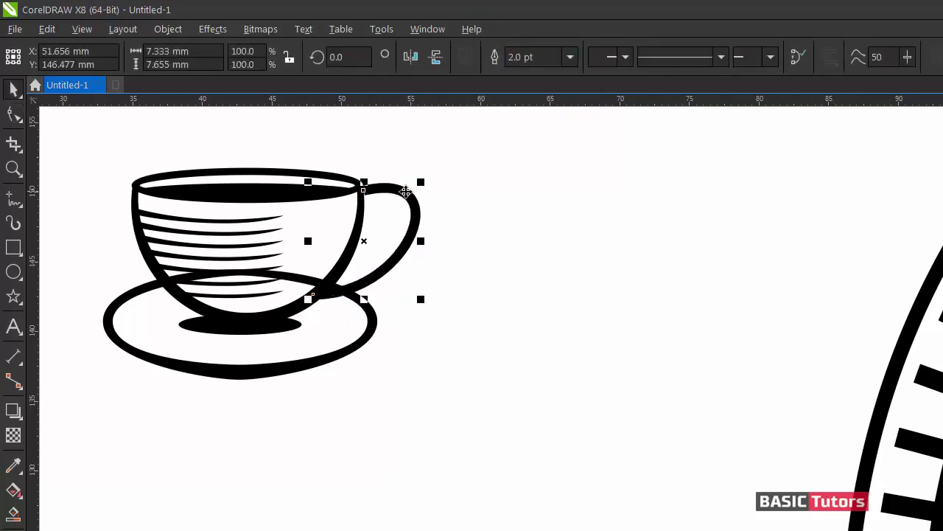
# - Convert the handle's outline to an object and refine the shape of its inner edge through its nodes
pyautogui.press('F10')
pyautogui.click(314, 288)
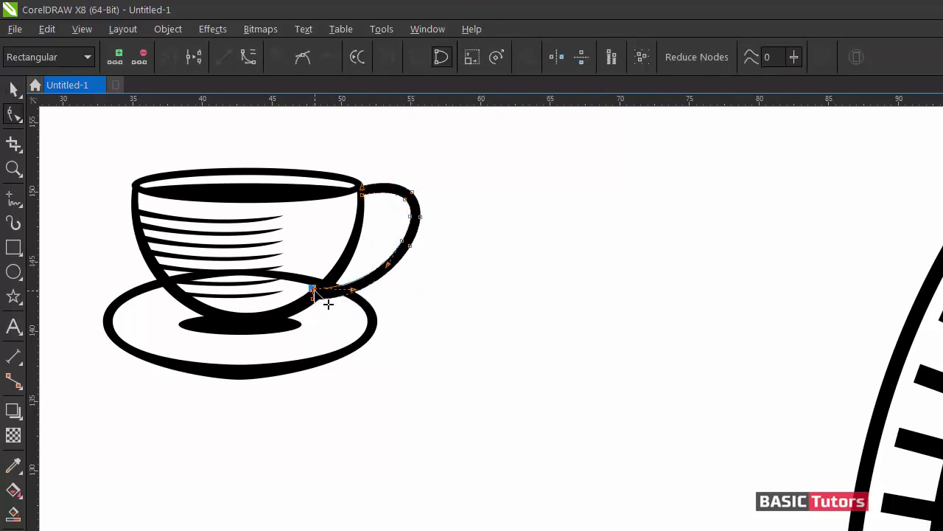
pyautogui.click(402, 241)
pyautogui.moveTo(410, 217); pyautogui.dragTo(403, 201)
pyautogui.press('space')
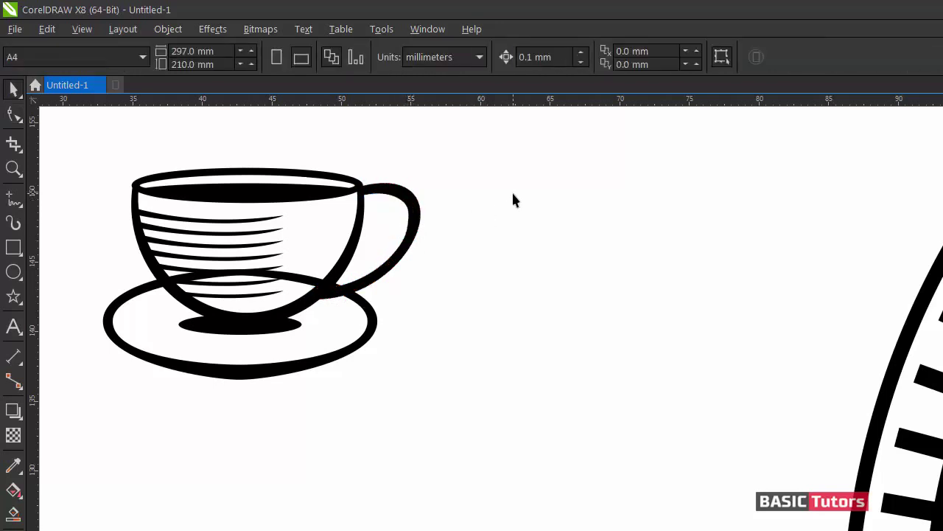
# - Draw a closed triangle about 16.1 by 9.2 mm joining both ends of the cup's rim and the cup's bottom
pyautogui.click(362, 212)
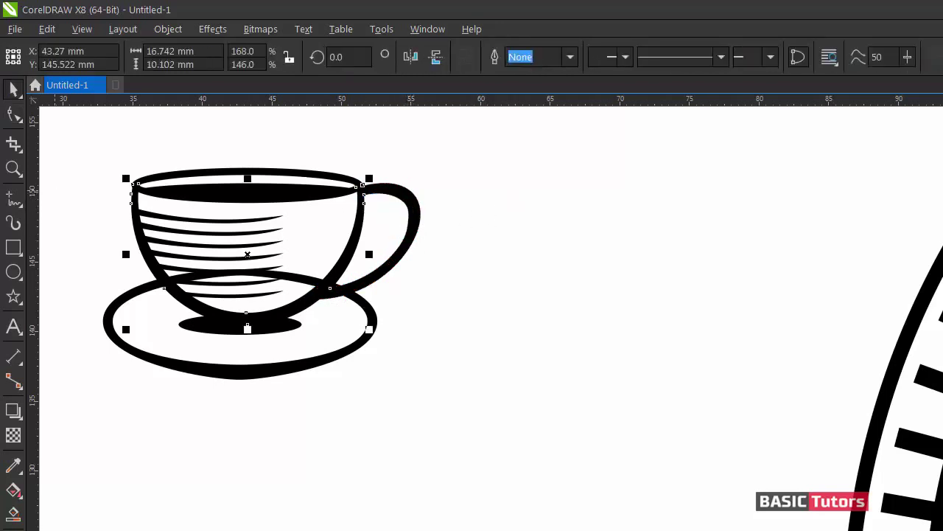
pyautogui.click(13, 198)
pyautogui.moveTo(136, 190); pyautogui.dragTo(355, 189)
pyautogui.click(361, 190)
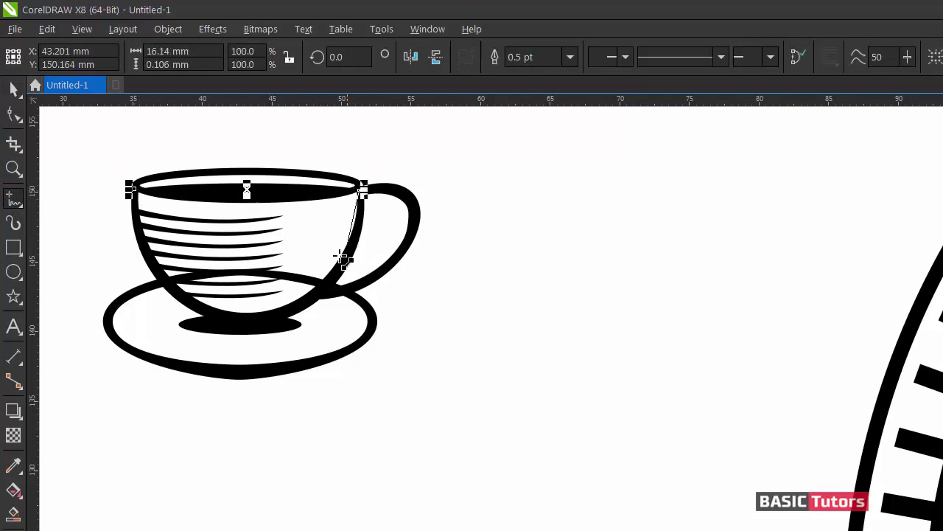
pyautogui.click(256, 318)
pyautogui.click(133, 188)
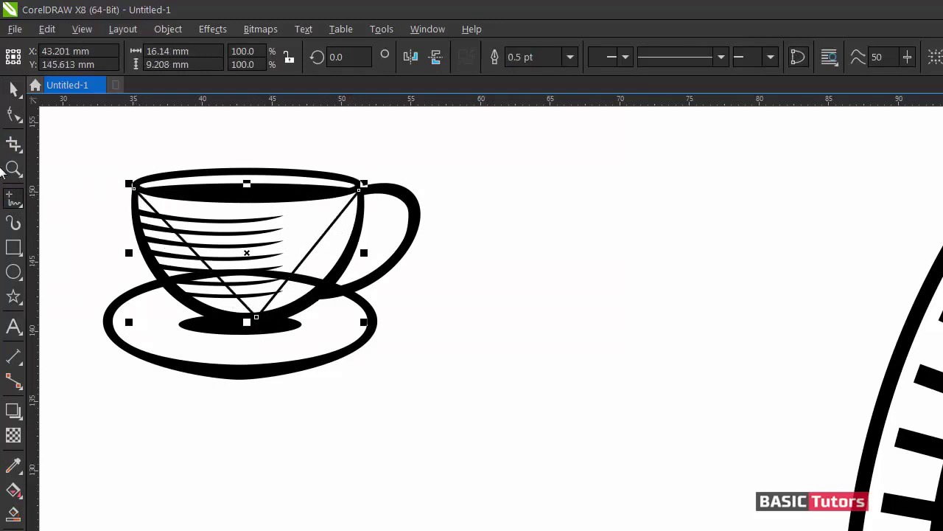
# - Convert the triangle's two slanted sides to curves and bend them to follow the cup's left and right walls
pyautogui.click(12, 116)
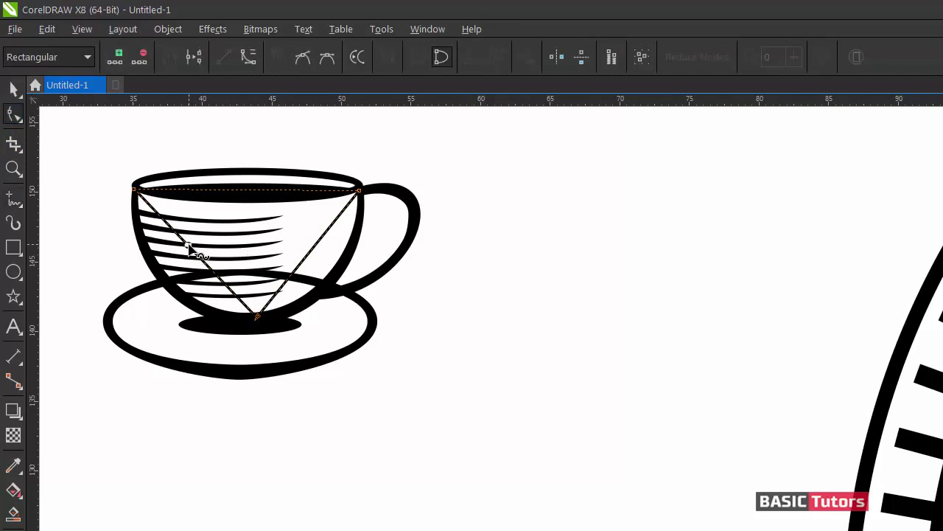
pyautogui.rightClick(190, 247)
pyautogui.click(206, 319)
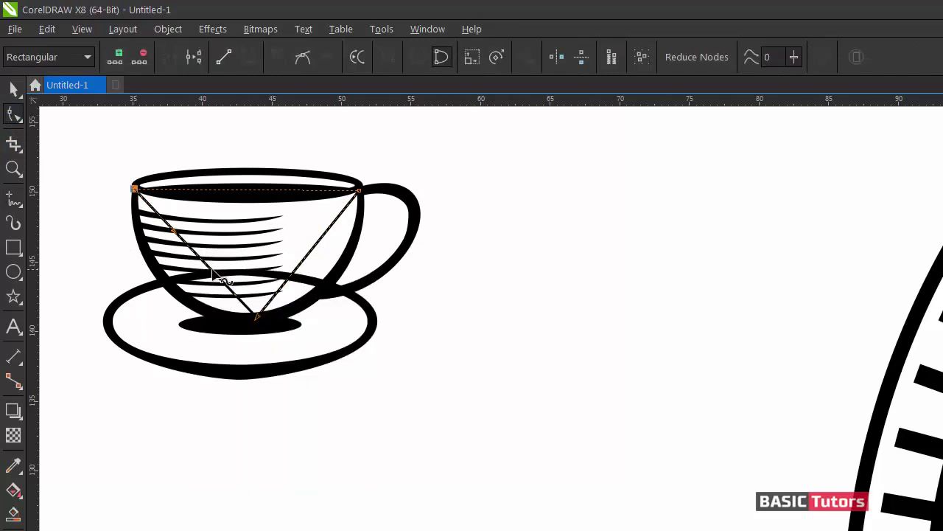
pyautogui.moveTo(213, 275); pyautogui.dragTo(176, 293)
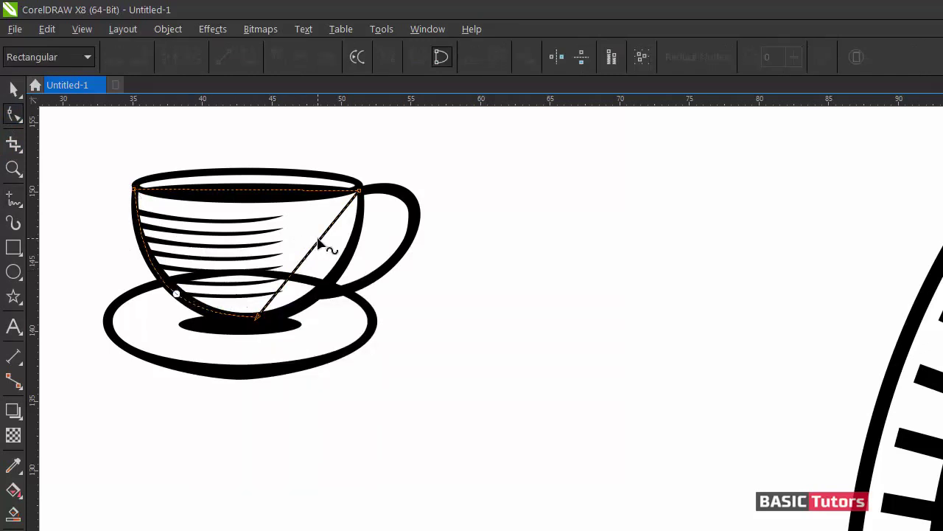
pyautogui.rightClick(319, 240)
pyautogui.click(374, 314)
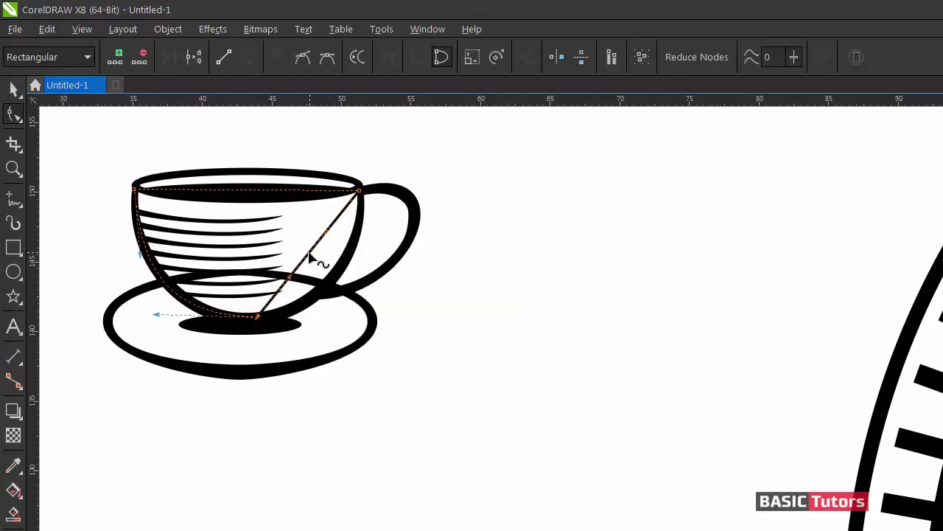
pyautogui.moveTo(309, 256); pyautogui.dragTo(332, 289)
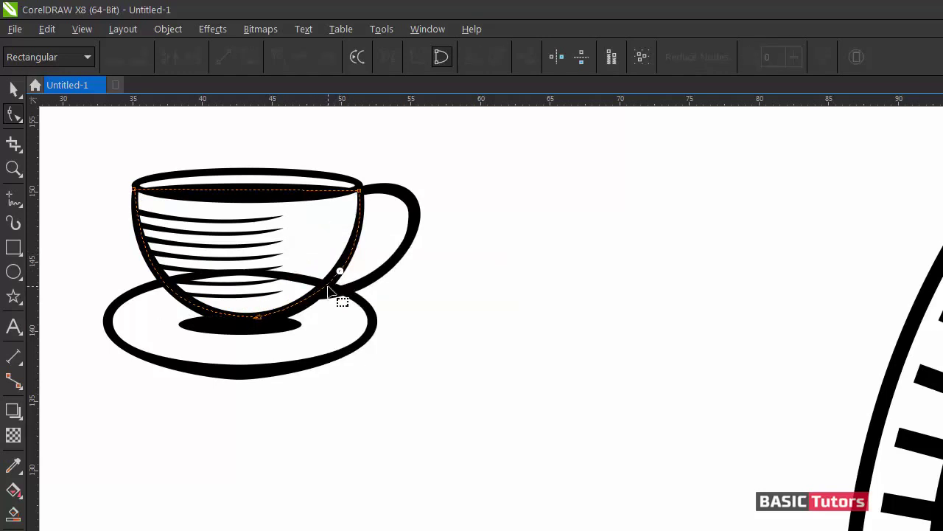
# - Fill the cup-shaped backing white and order it behind the cup's outline and stripes but in front of the saucer
pyautogui.press('space')
pyautogui.hotkey('shift', 'pageup')
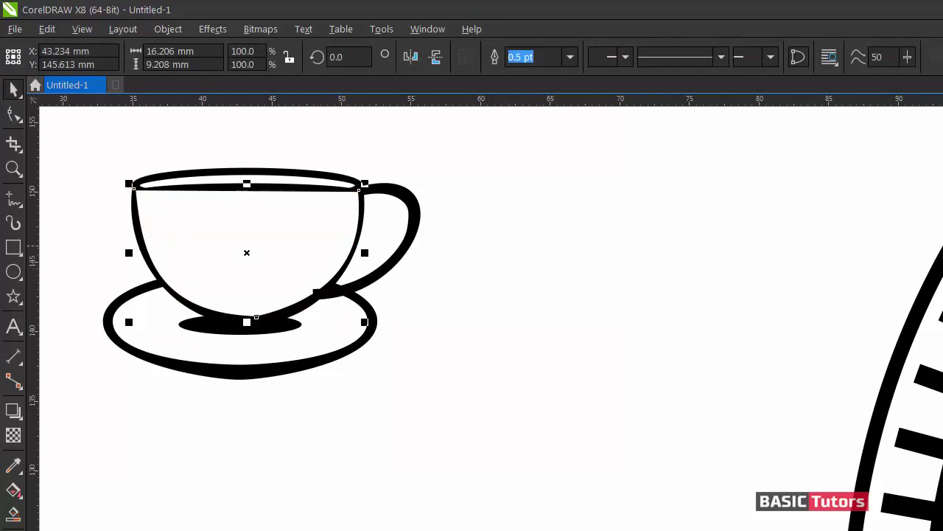
pyautogui.hotkey('ctrl', 'pagedown')
pyautogui.hotkey('ctrl', 'pagedown')
pyautogui.hotkey('ctrl', 'pagedown')
pyautogui.hotkey('ctrl', 'pagedown')
pyautogui.hotkey('ctrl', 'pagedown')
pyautogui.hotkey('ctrl', 'pagedown')
pyautogui.hotkey('ctrl', 'pagedown')
pyautogui.hotkey('ctrl', 'pagedown')
pyautogui.hotkey('ctrl', 'pagedown')
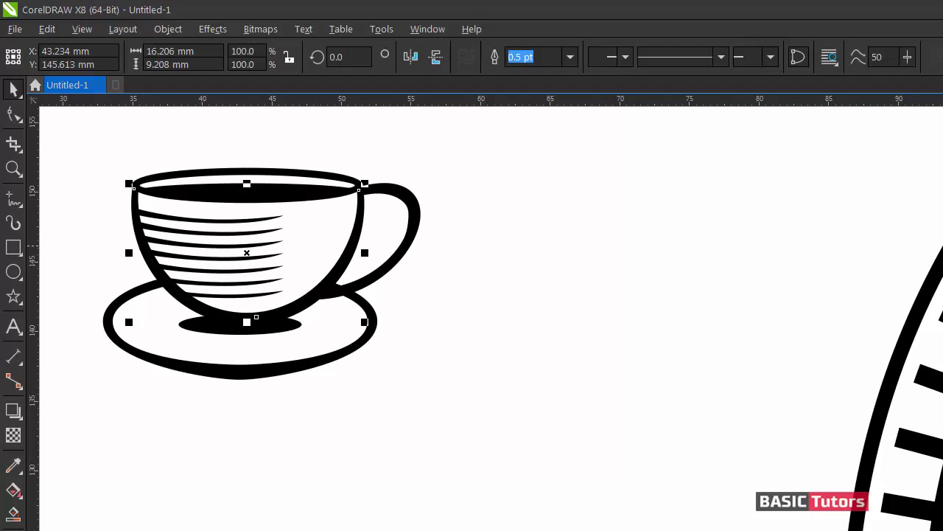
pyautogui.click(82, 168)
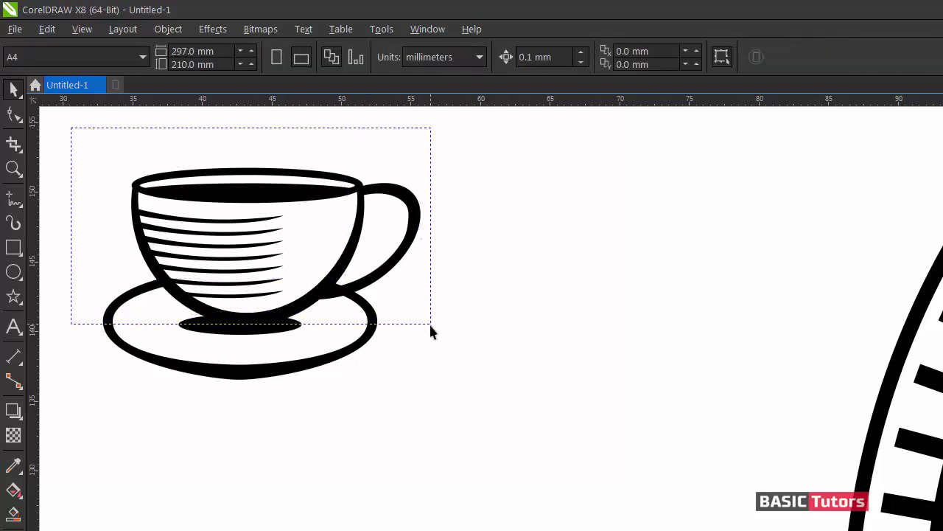
# - Group the cup with its stripes, backing and handle, and shift it slightly left to centre it over the base
pyautogui.moveTo(430, 325); pyautogui.dragTo(431, 326)
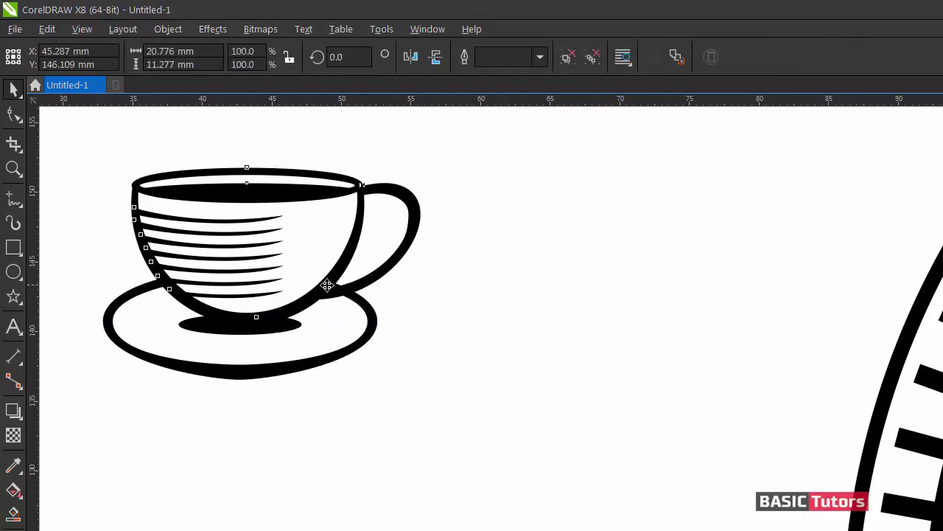
pyautogui.moveTo(327, 285); pyautogui.dragTo(319, 288)
pyautogui.click(443, 369)
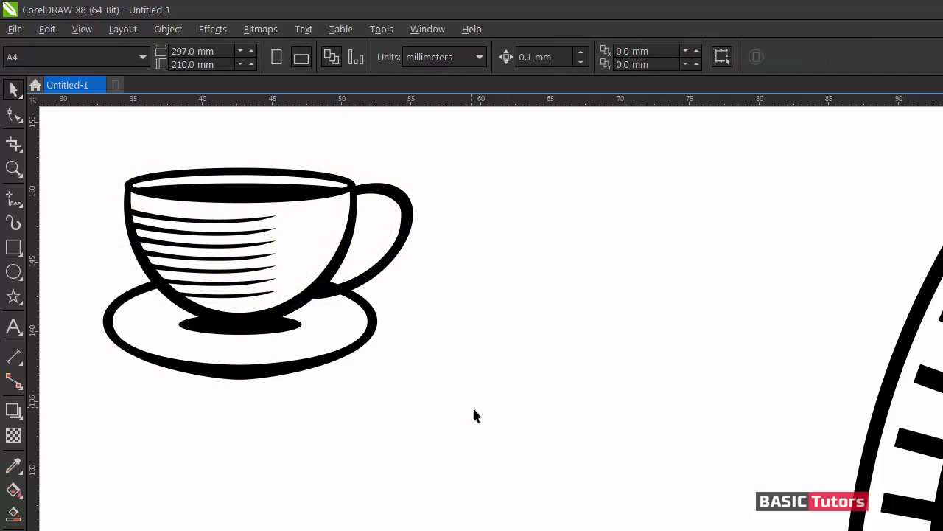
# - Group the cup and saucer, place the illustration above the COFFEE lettering's upper line in the badge, and enlarge it to about 113%
pyautogui.moveTo(474, 406); pyautogui.dragTo(131, 145)
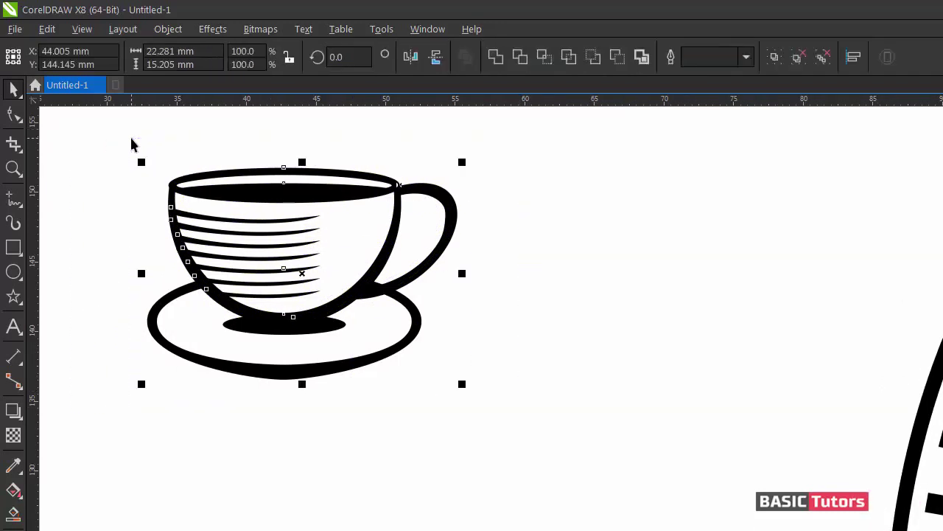
pyautogui.scroll(-2, 131, 145)
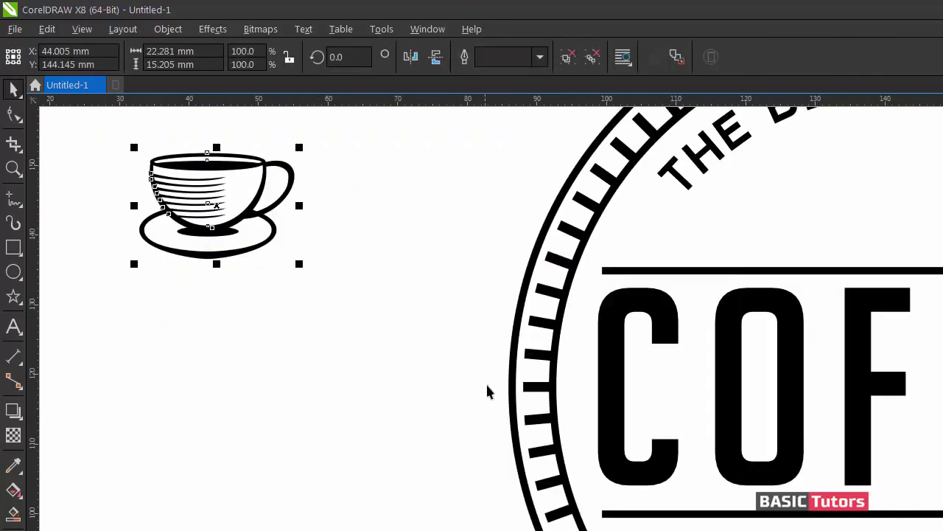
pyautogui.moveTo(217, 208); pyautogui.dragTo(912, 227)
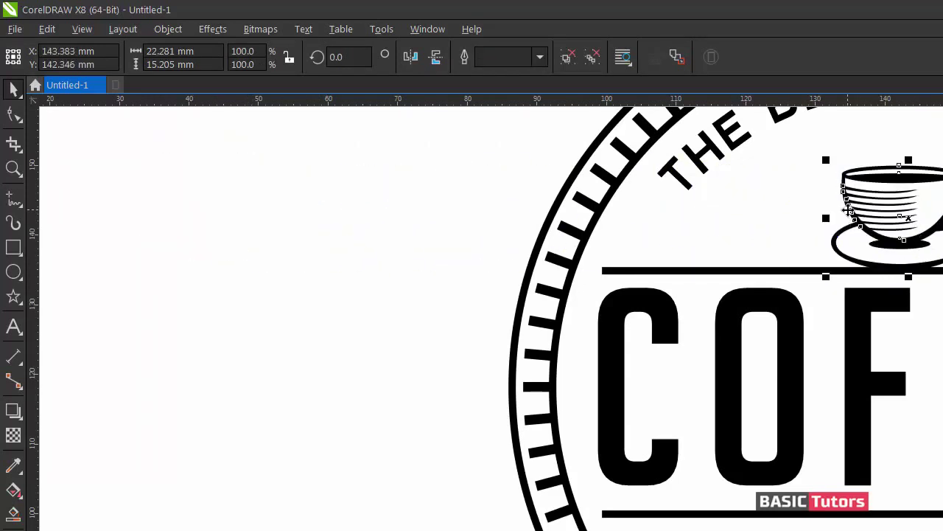
pyautogui.scroll(-2, 848, 209)
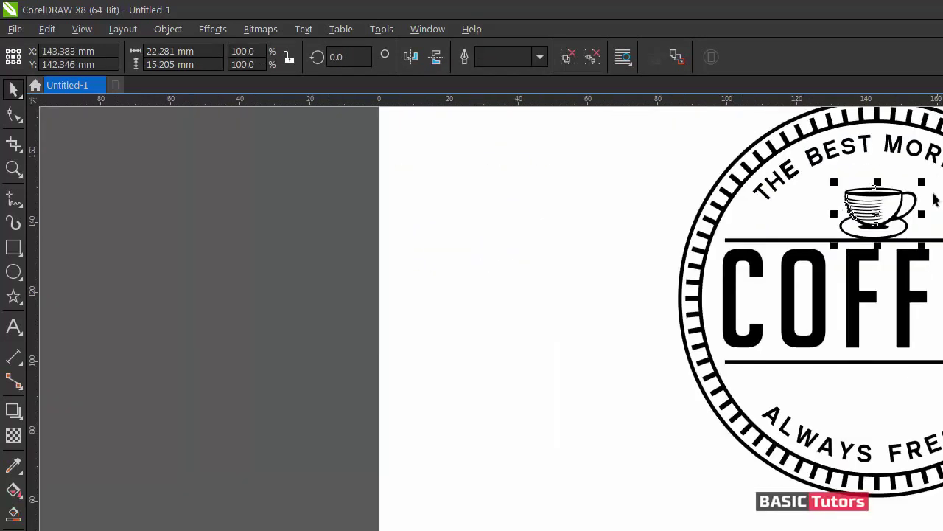
pyautogui.moveTo(922, 183); pyautogui.dragTo(931, 179)
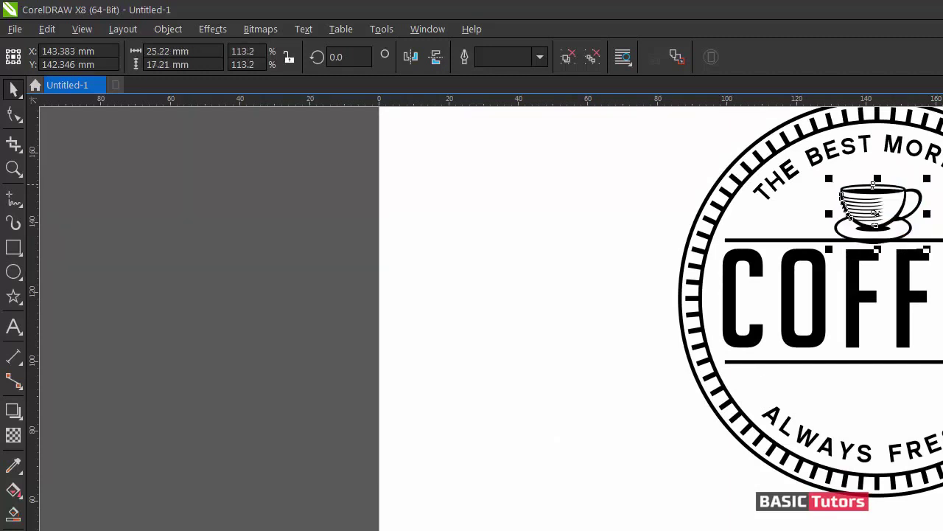
# - Nudge the cup-and-saucer illustration up by 0.6 mm so the saucer rests on the line above the COFFEE lettering
pyautogui.keyDown('shift'); pyautogui.click(942, 181); pyautogui.keyUp('shift')
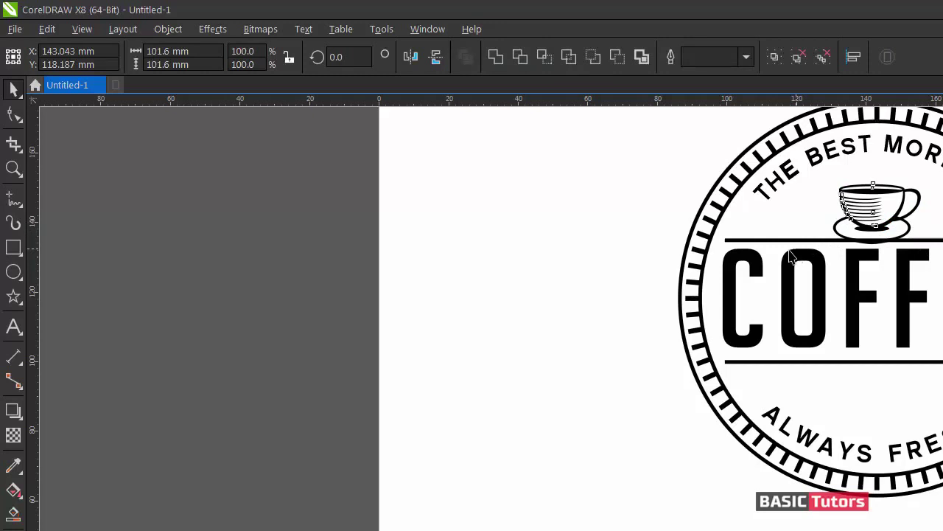
pyautogui.click(612, 253)
pyautogui.click(909, 228)
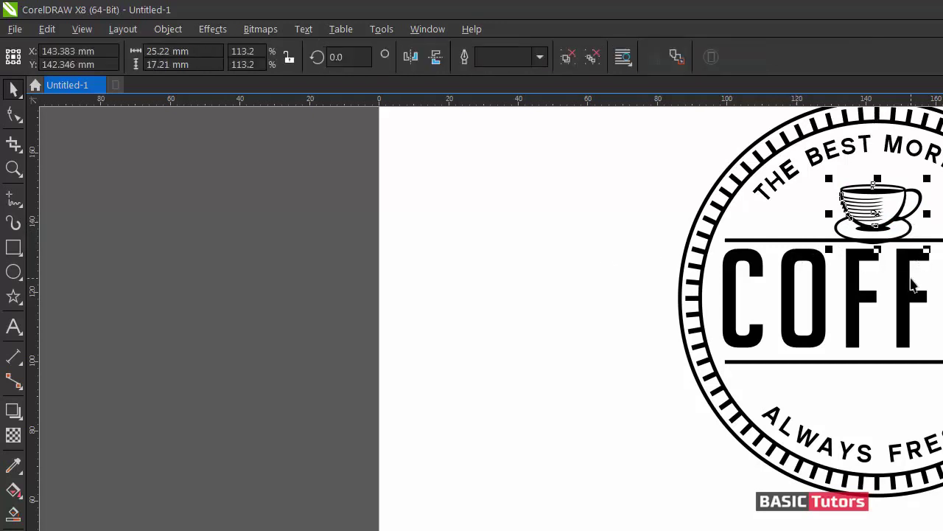
pyautogui.press('Up')
pyautogui.press('Up')
pyautogui.press('Up')
pyautogui.press('Up')
pyautogui.press('Up')
pyautogui.press('Up')
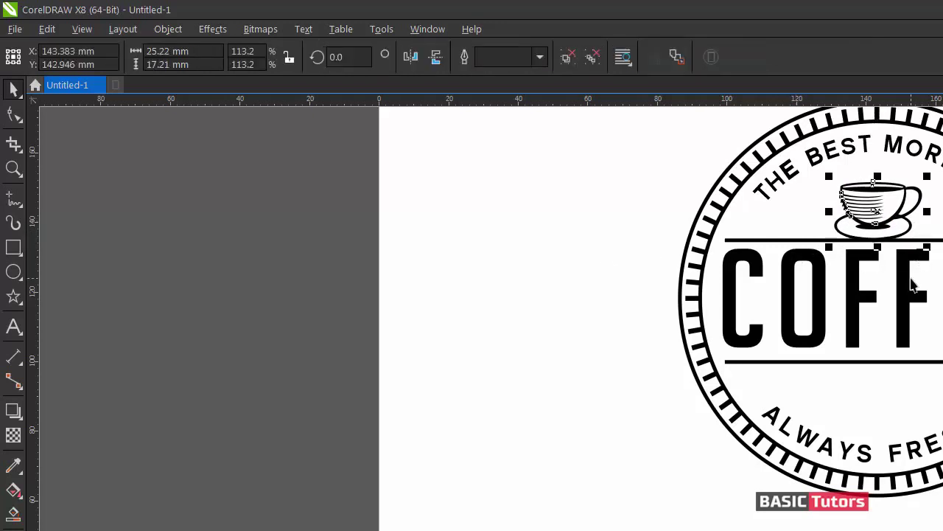
pyautogui.click(643, 448)
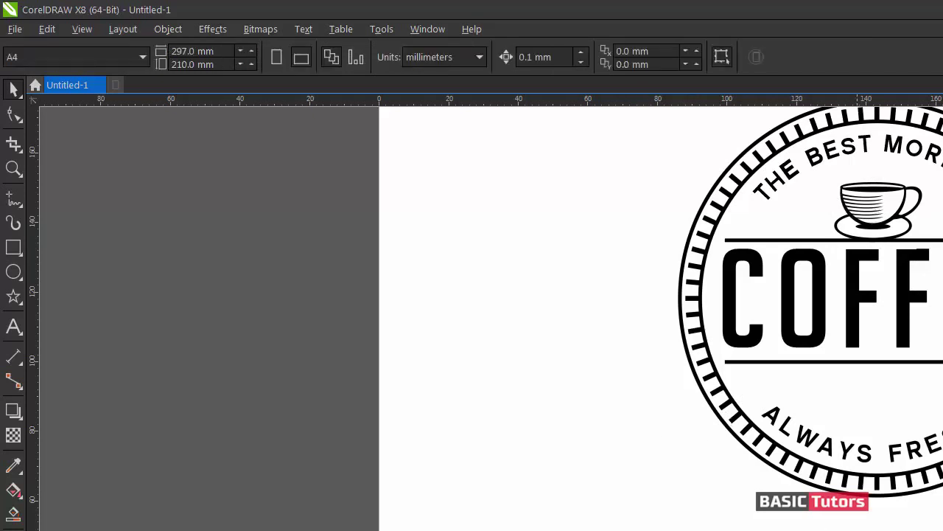
# - Draw an upright ellipse about 14 mm wide and 19.5 mm high outside the badge, filled black with no outline
pyautogui.hscroll(5, 491, 318)
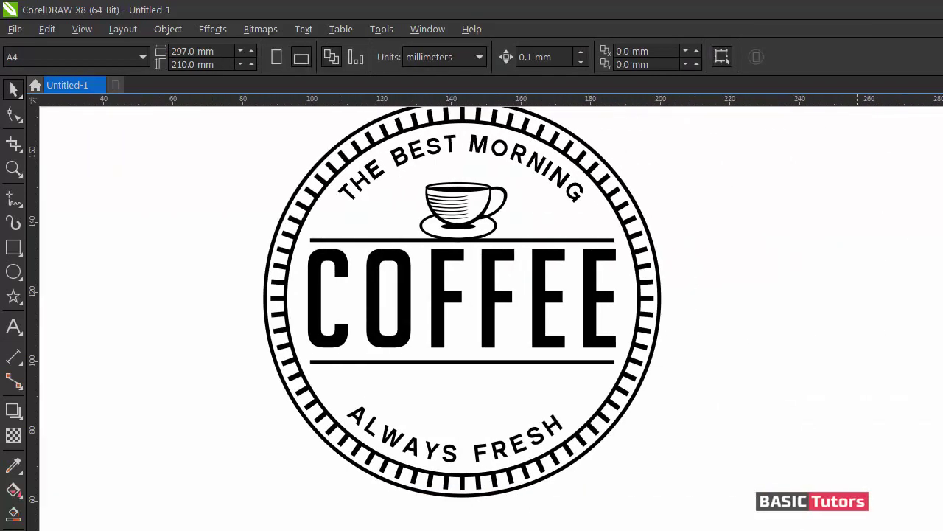
pyautogui.hscroll(1, 487, 309)
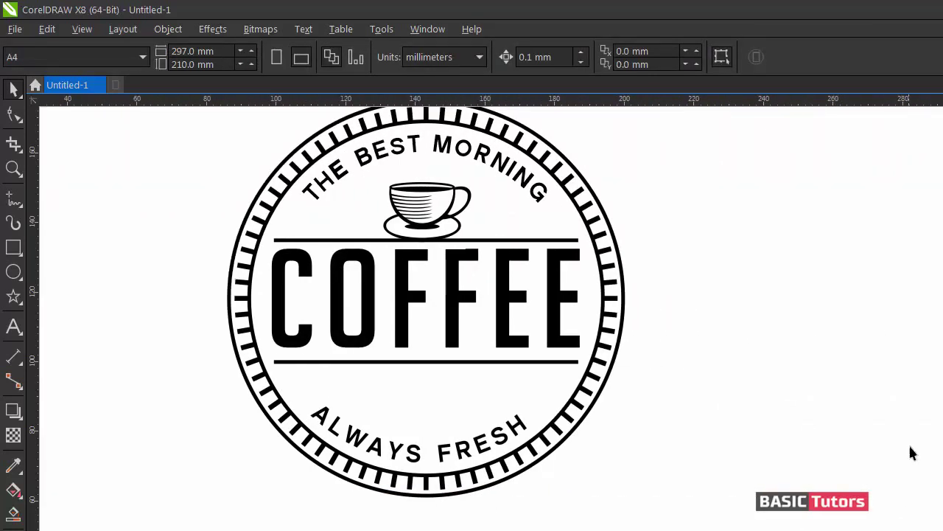
pyautogui.scroll(1, 427, 310)
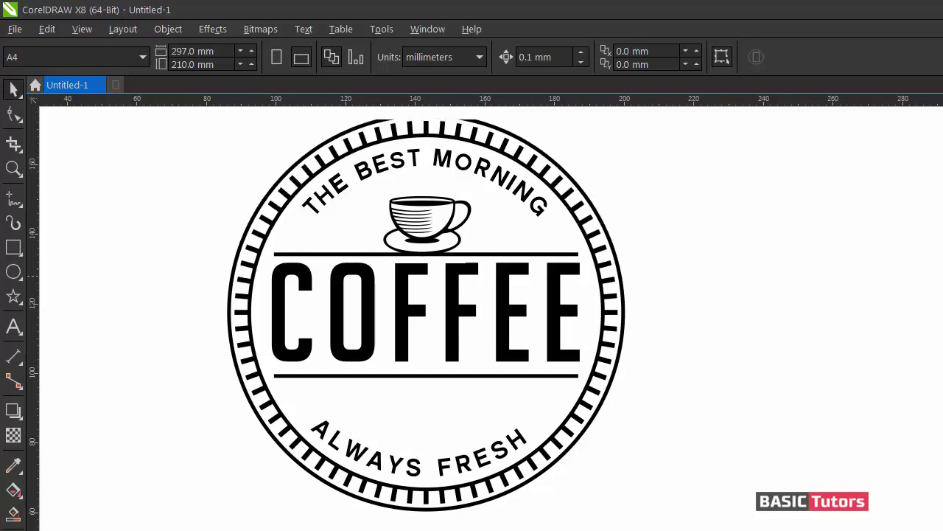
pyautogui.scroll(-2, 428, 310)
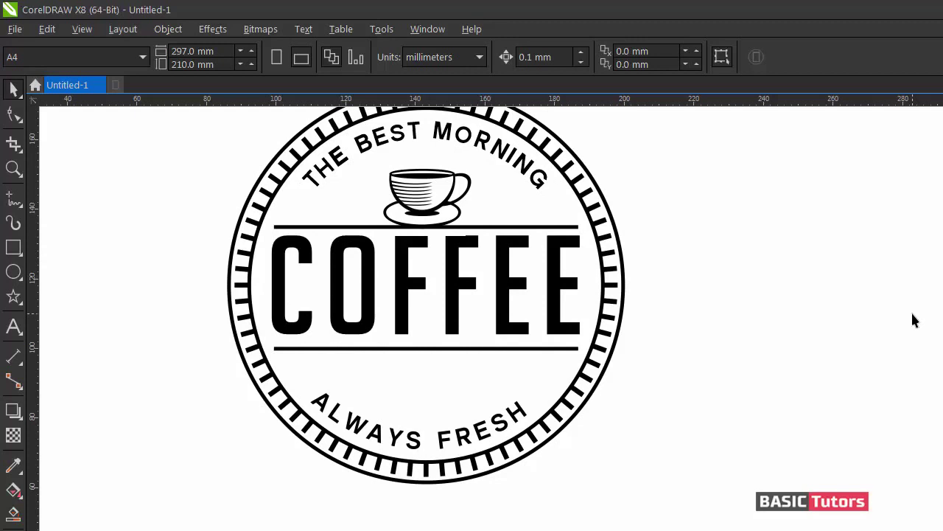
pyautogui.moveTo(144, 255); pyautogui.dragTo(673, 516)
pyautogui.hscroll(-3, 334, 425)
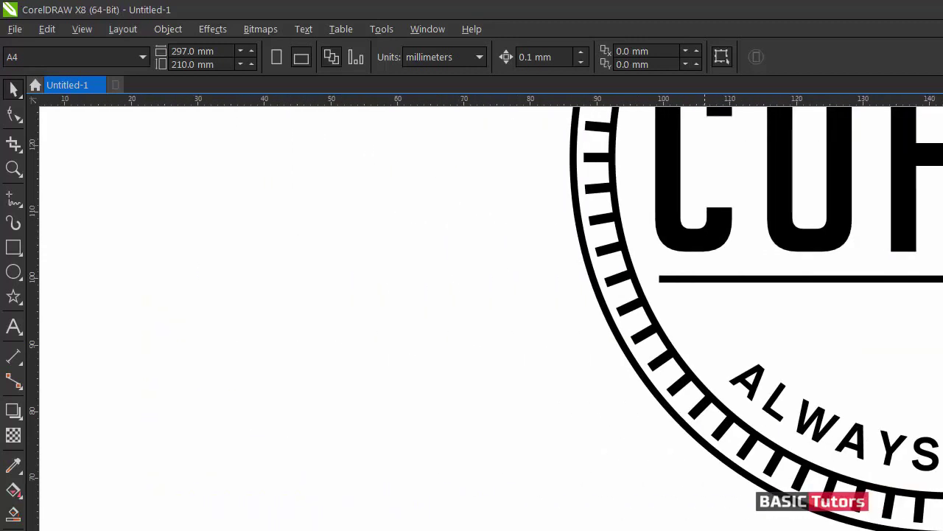
pyautogui.click(14, 271)
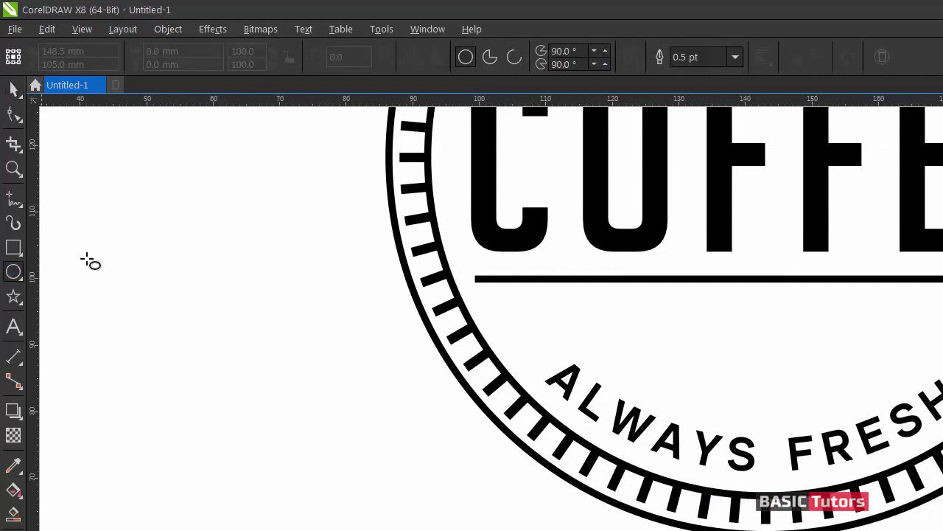
pyautogui.moveTo(192, 199); pyautogui.dragTo(285, 327)
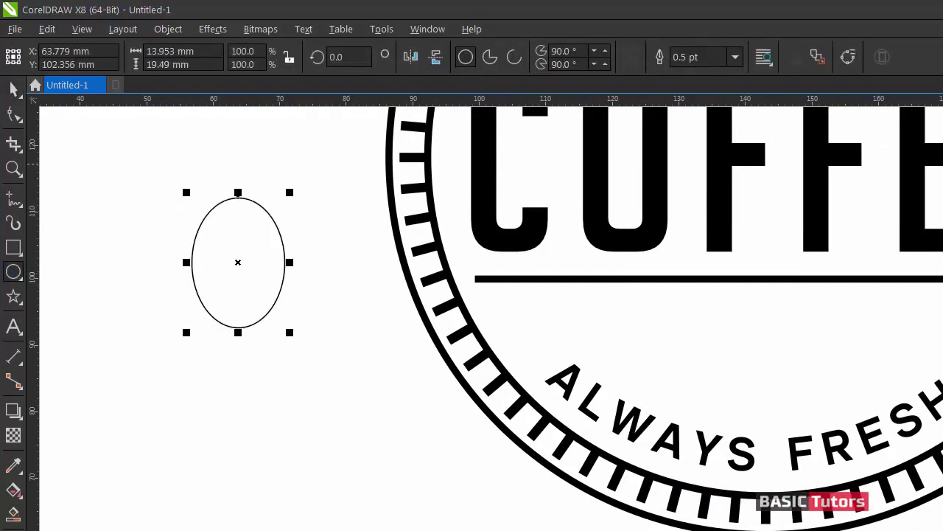
pyautogui.click(942, 177)
pyautogui.rightClick(942, 148)
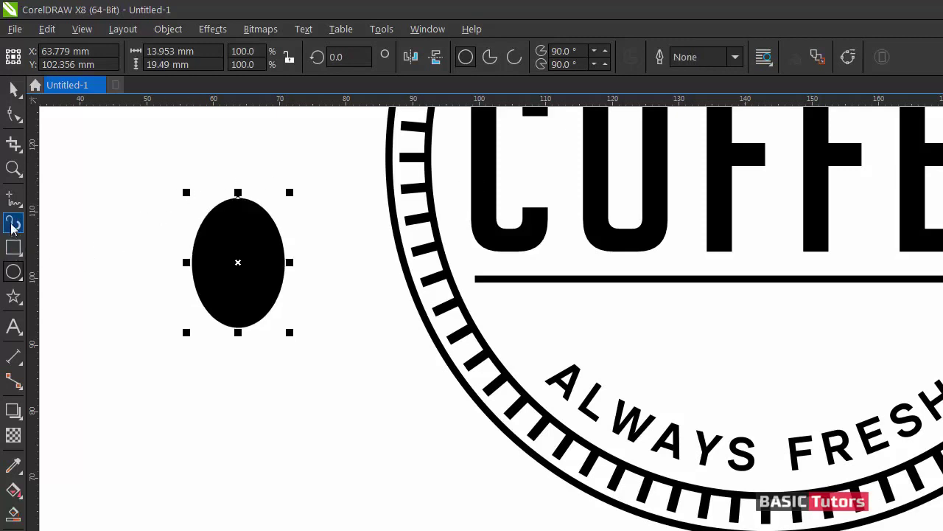
# - Draw a white vertical line about 19 mm long down the middle of the black ellipse
pyautogui.click(14, 198)
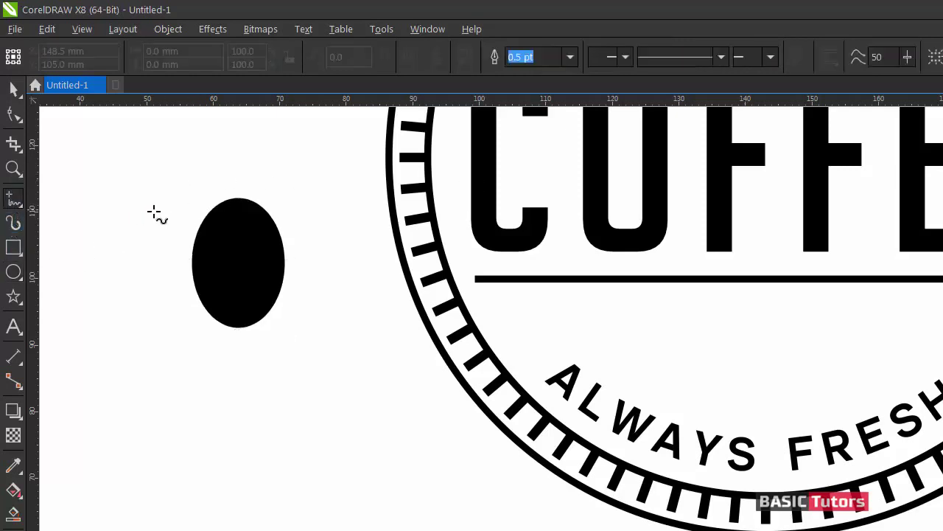
pyautogui.click(239, 196)
pyautogui.click(238, 329)
pyautogui.click(14, 88)
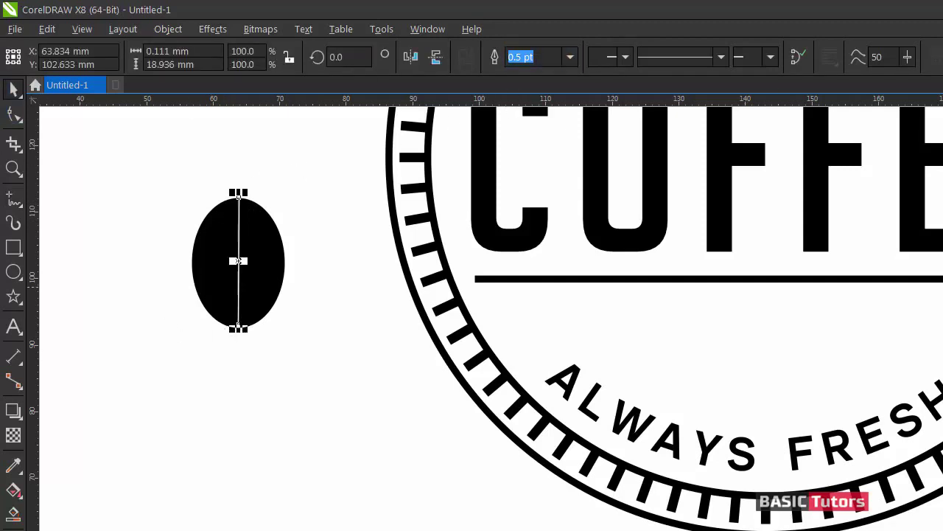
# - Convert the ellipse's centre line to a curve and bend it into an S shape like a coffee bean's crease
pyautogui.click(12, 114)
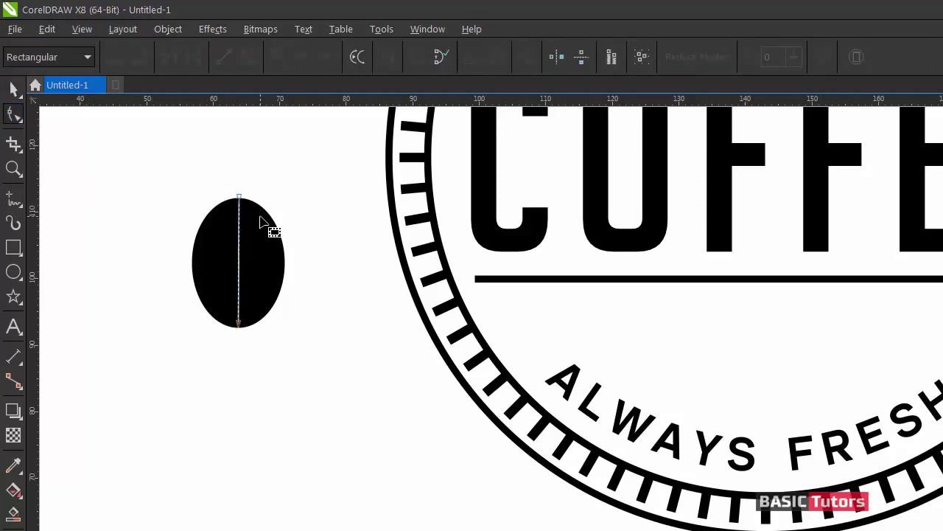
pyautogui.rightClick(240, 230)
pyautogui.click(240, 229)
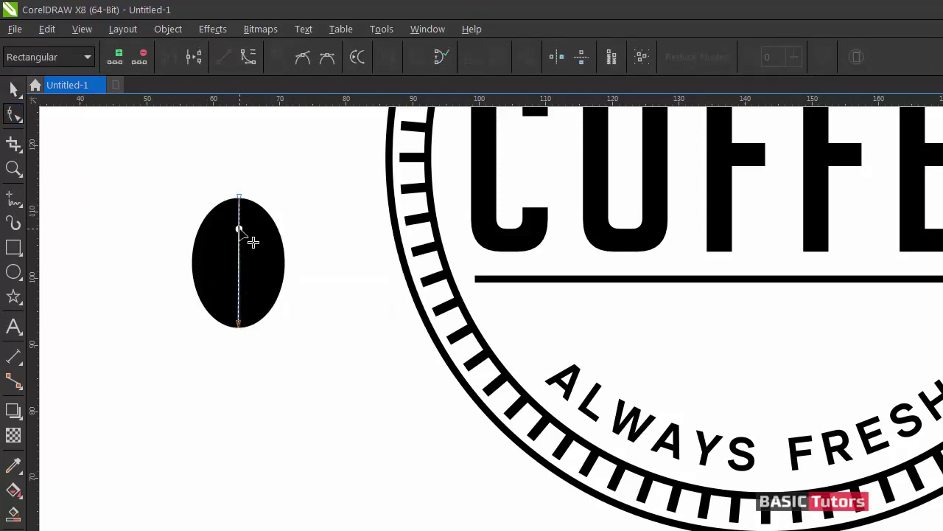
pyautogui.rightClick(239, 230)
pyautogui.click(273, 303)
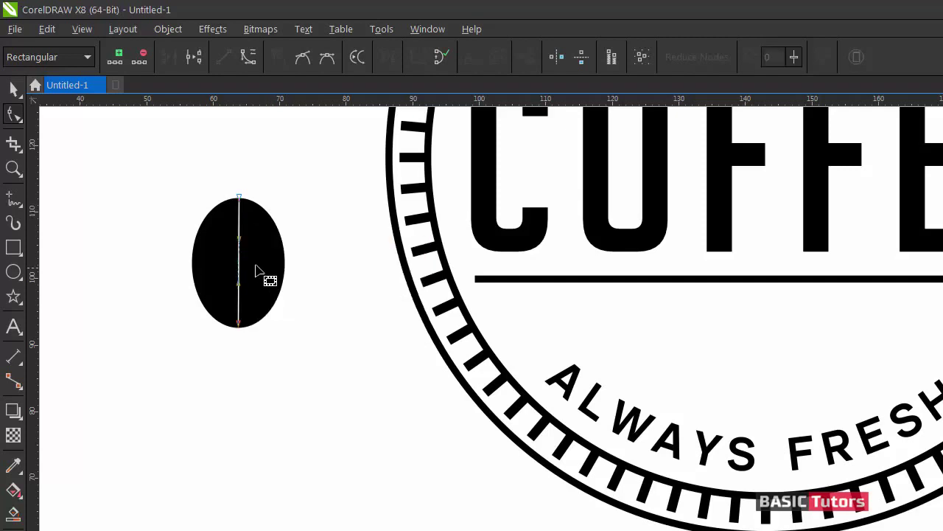
pyautogui.click(239, 239)
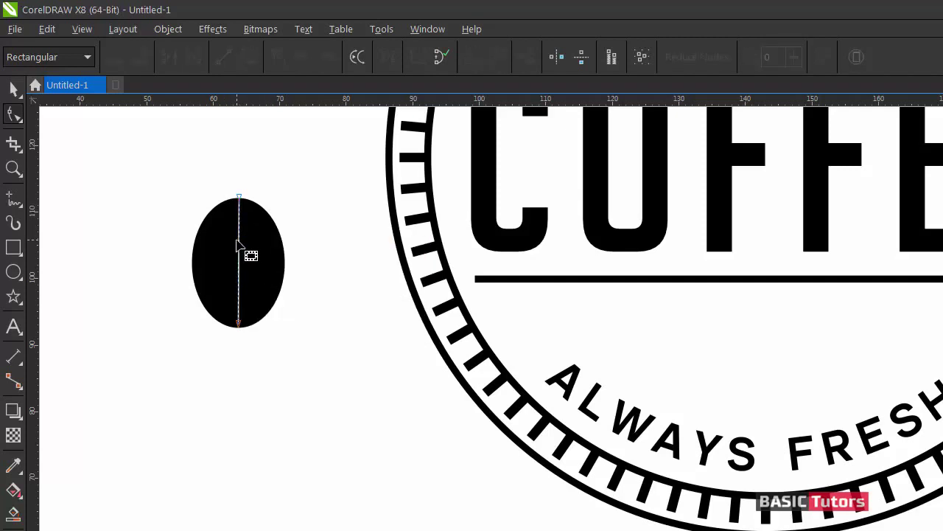
pyautogui.click(238, 198)
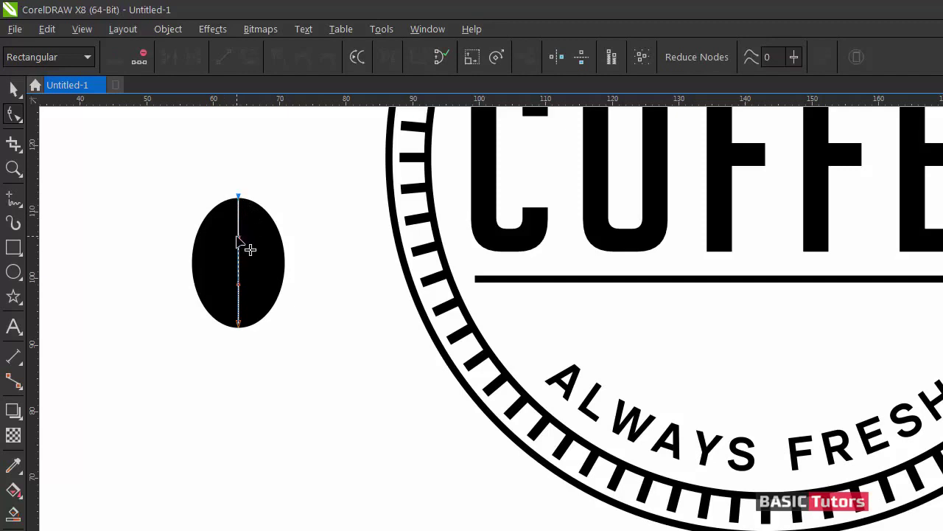
pyautogui.moveTo(238, 237); pyautogui.dragTo(291, 288)
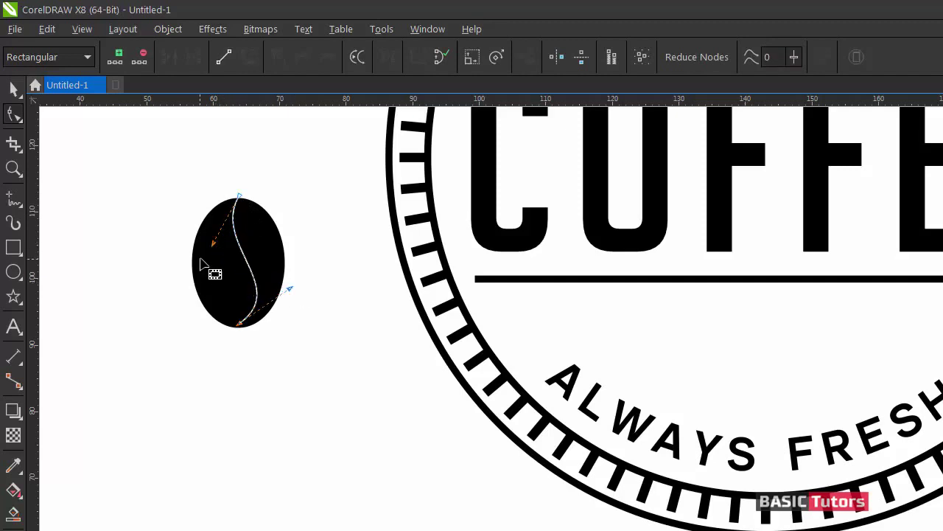
pyautogui.moveTo(213, 244); pyautogui.dragTo(200, 243)
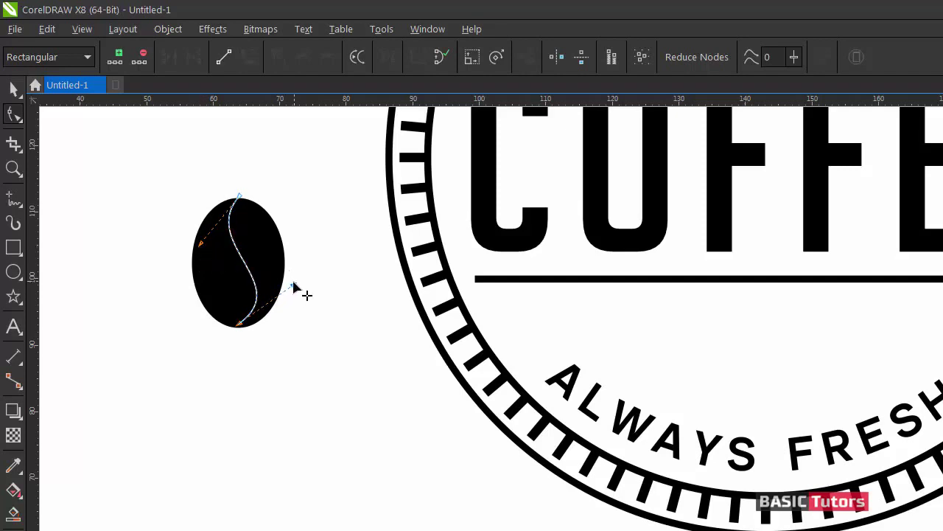
pyautogui.press('space')
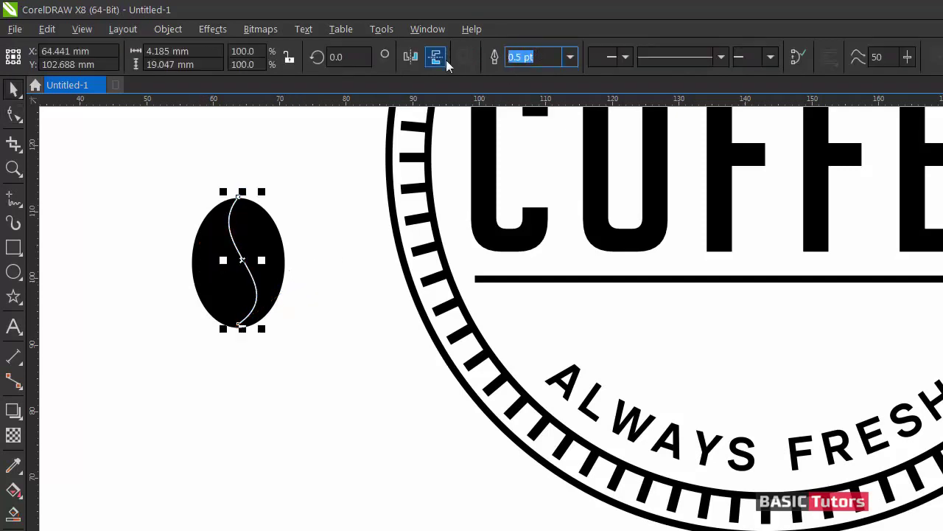
# - Try a 2 pt outline width on the white S-curve, and settle on 3 pt
pyautogui.write('2')
pyautogui.press('Return')
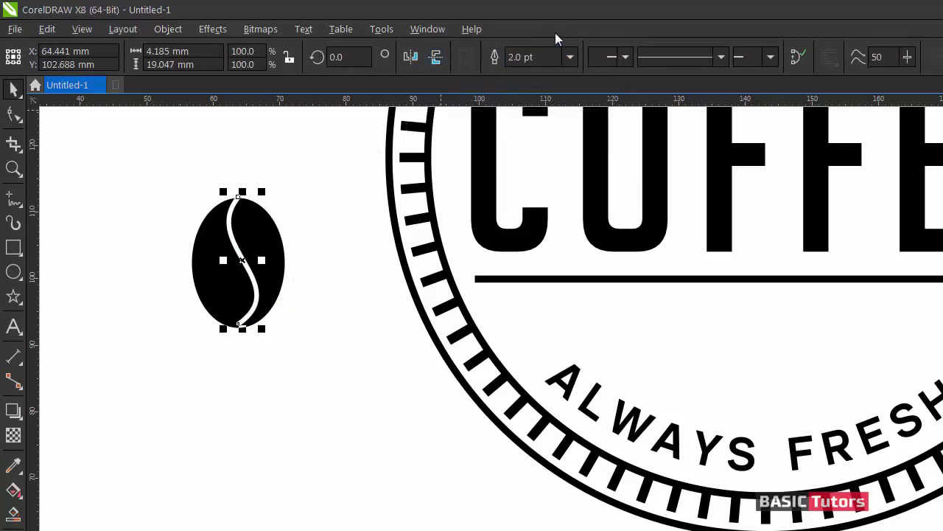
pyautogui.click(536, 57)
pyautogui.write('3')
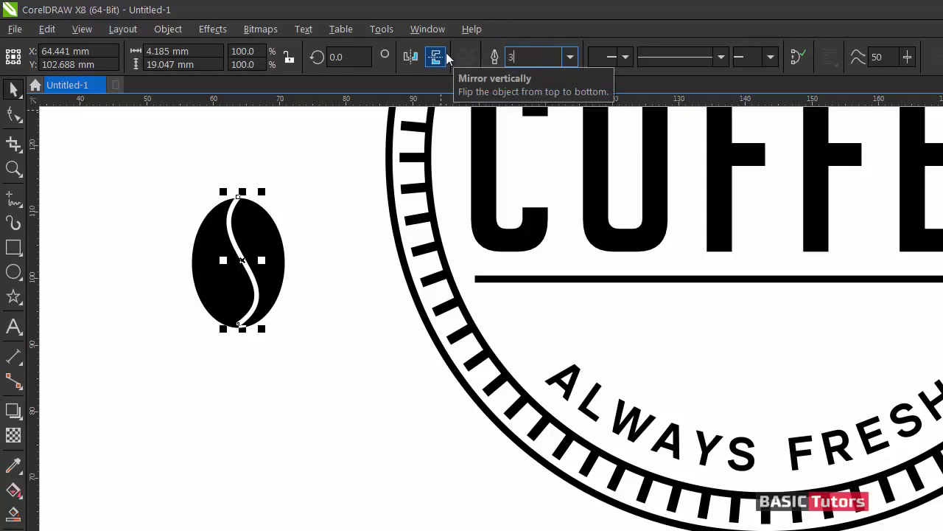
pyautogui.press('Return')
pyautogui.click(345, 185)
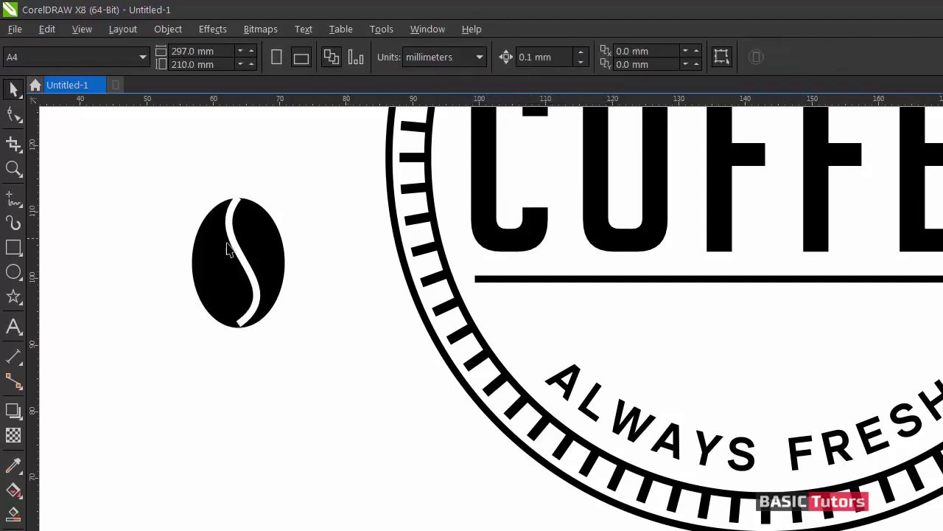
# - Convert the S-curve's outline to an object and reshape its end nodes to follow the bean's edge
pyautogui.click(232, 241)
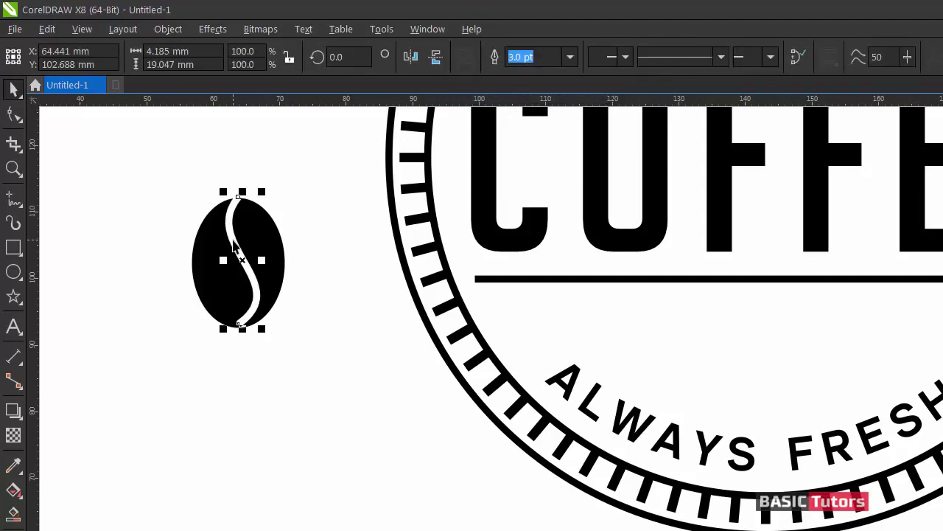
pyautogui.hotkey('ctrl', 'shift', 'q')
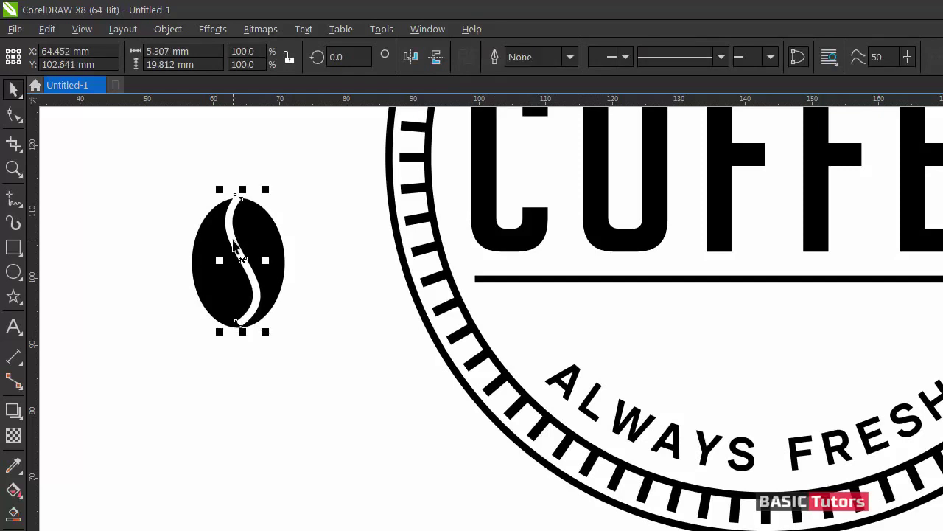
pyautogui.click(299, 214)
pyautogui.click(238, 236)
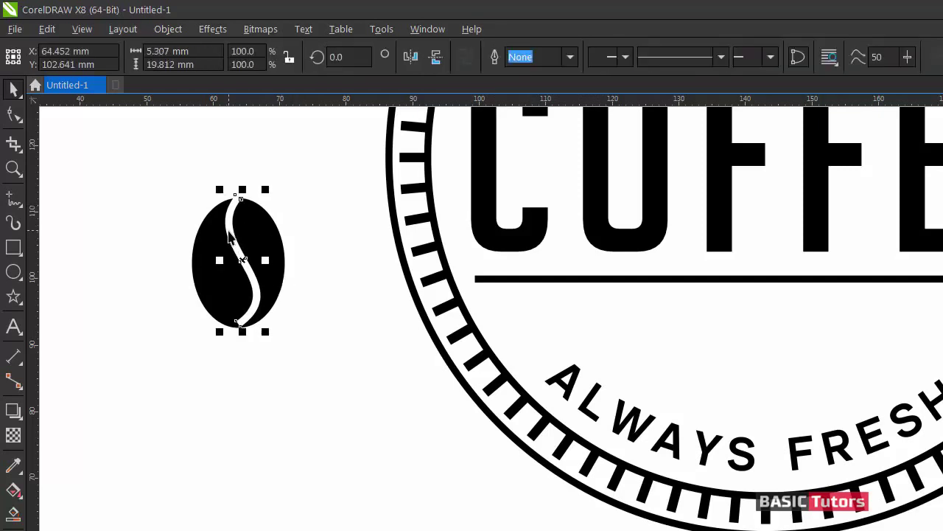
pyautogui.press('F10')
pyautogui.click(235, 322)
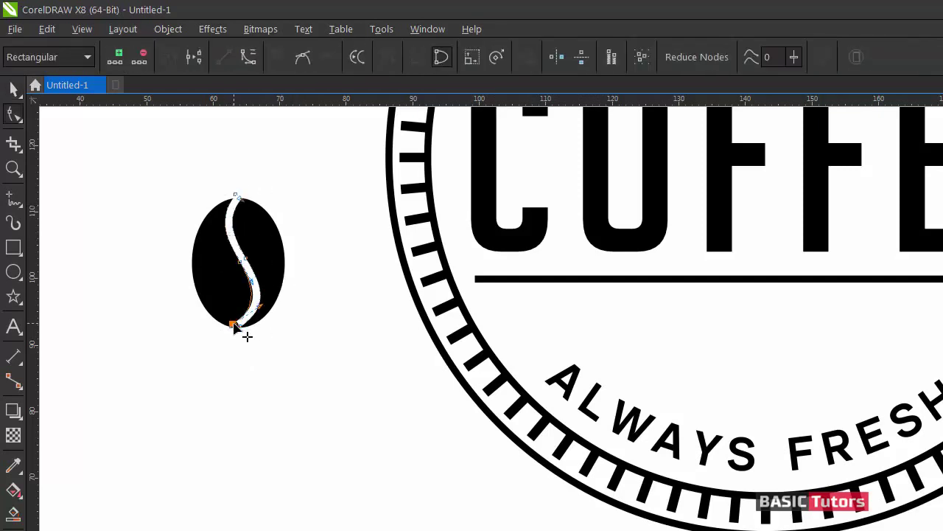
pyautogui.moveTo(235, 196); pyautogui.dragTo(233, 199)
pyautogui.press('space')
pyautogui.click(316, 188)
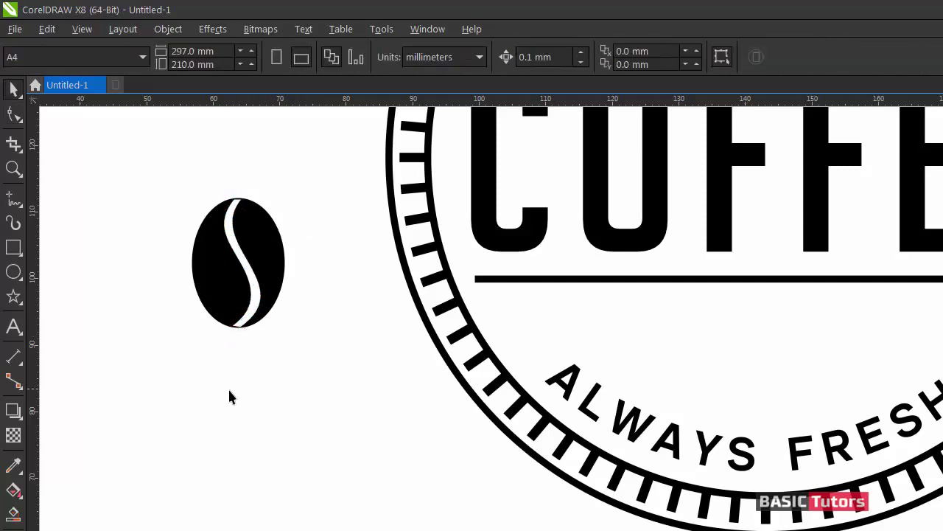
# - Widen the black bean ellipse slightly and evenly on both sides, keeping its height
pyautogui.click(247, 255)
pyautogui.click(261, 245)
pyautogui.moveTo(290, 263); pyautogui.dragTo(297, 264)
pyautogui.click(278, 363)
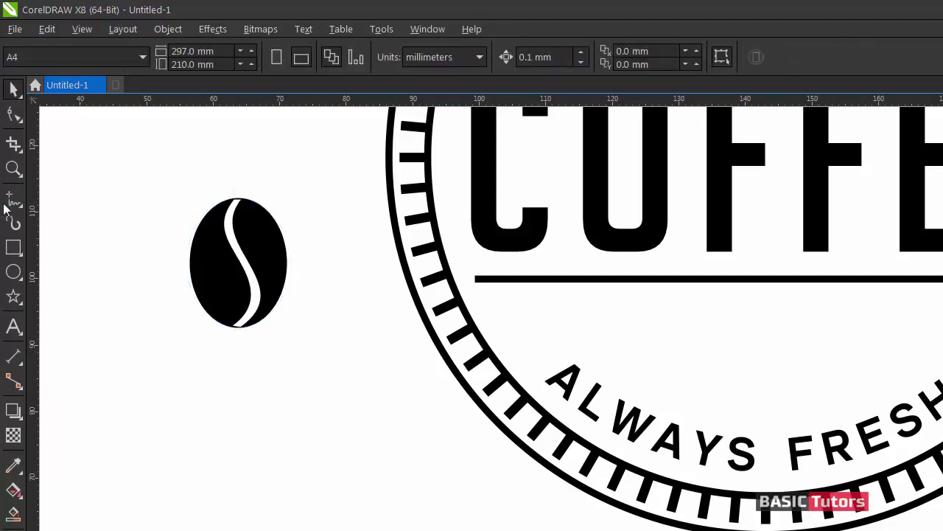
# - Draw a thin four-sided polygon about 15 mm wide and 1 mm high, overlapping the left side of the coffee bean
pyautogui.click(16, 305)
pyautogui.click(44, 296)
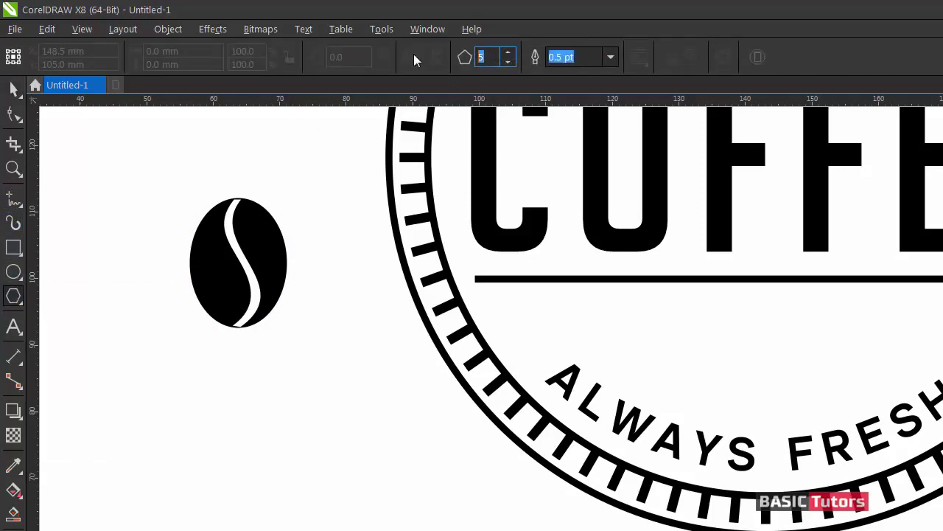
pyautogui.write('4')
pyautogui.press('Return')
pyautogui.moveTo(120, 250); pyautogui.dragTo(221, 253)
pyautogui.click(13, 88)
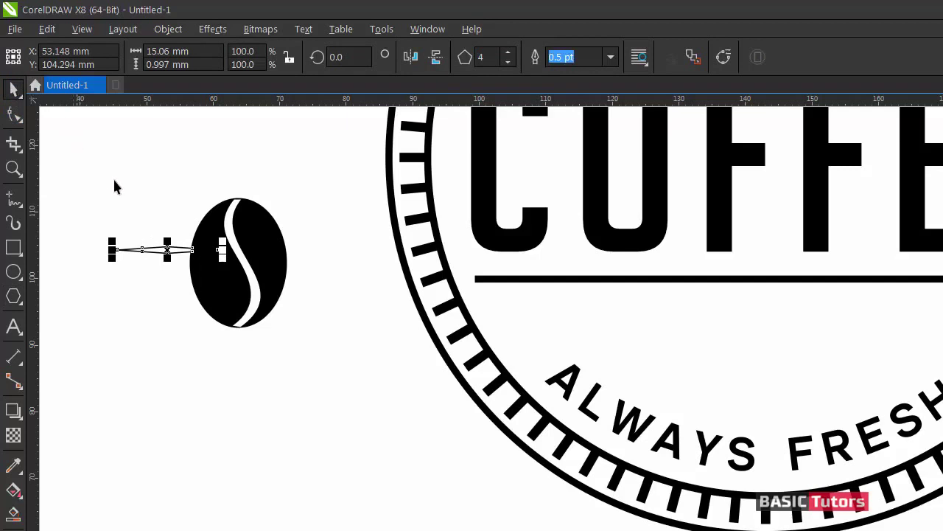
pyautogui.press('F2')
pyautogui.moveTo(70, 158); pyautogui.dragTo(328, 390)
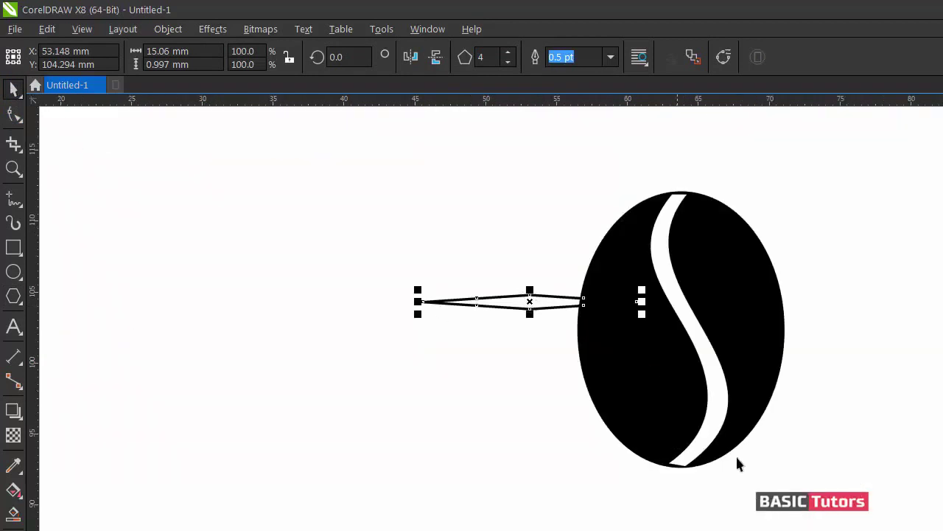
pyautogui.hscroll(5, 491, 312)
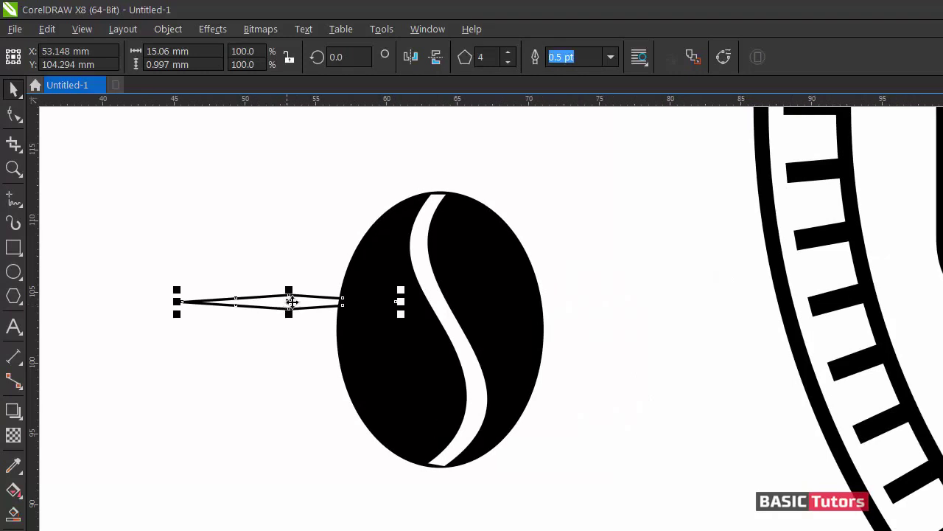
# - Move the thin polygon across the upper part of the bean, scale it down proportionally, and make it white without an outline
pyautogui.moveTo(290, 304); pyautogui.dragTo(446, 245)
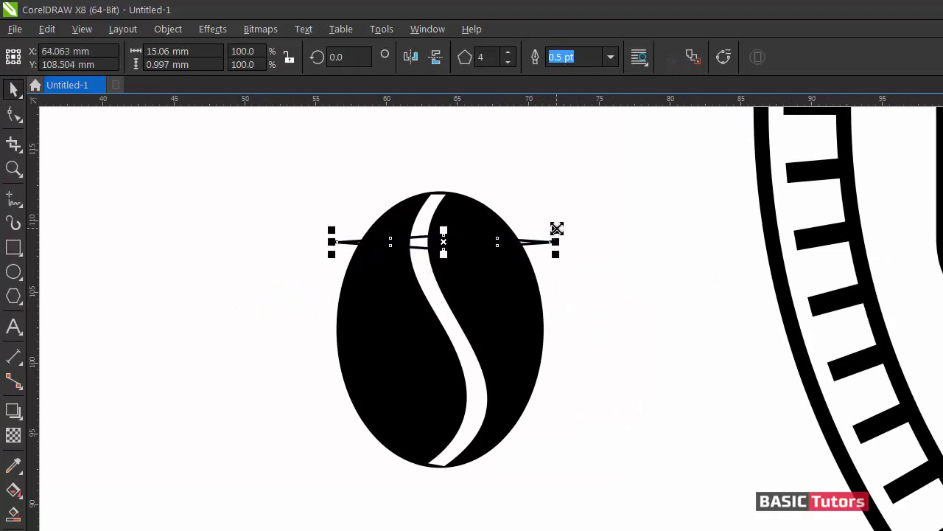
pyautogui.moveTo(558, 228); pyautogui.dragTo(540, 234)
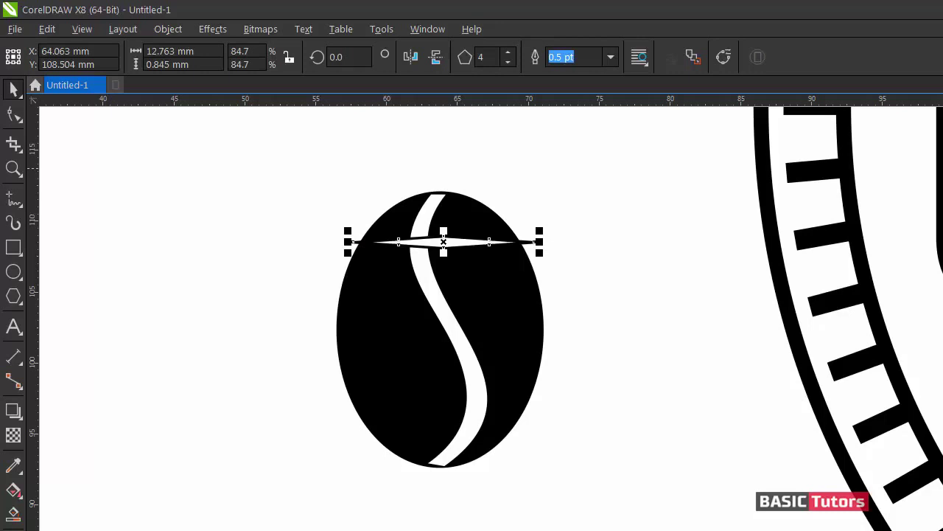
pyautogui.moveTo(541, 232); pyautogui.dragTo(533, 231)
pyautogui.click(575, 239)
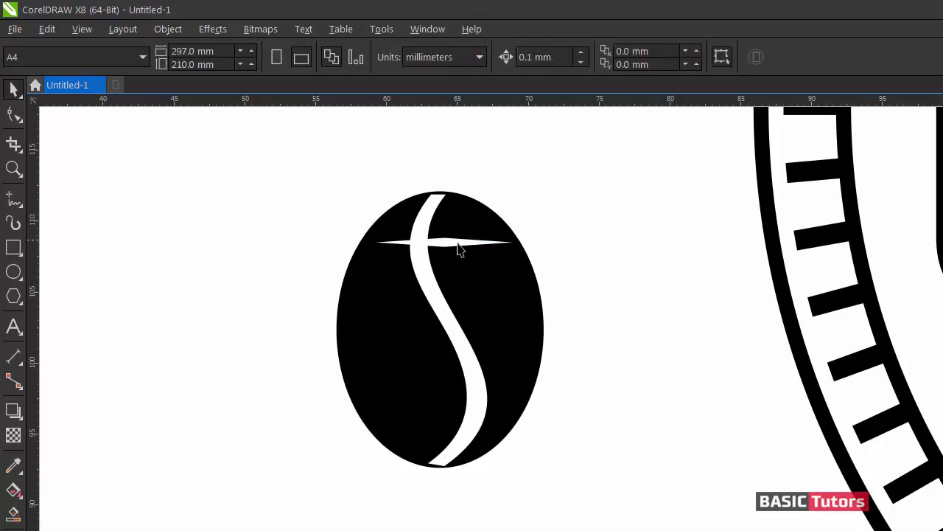
# - Flatten the white sliver to about 0.4 mm high and move it up near the bean's upper end
pyautogui.click(444, 245)
pyautogui.moveTo(447, 221); pyautogui.dragTo(445, 230)
pyautogui.click(533, 214)
pyautogui.click(458, 243)
pyautogui.moveTo(457, 244); pyautogui.dragTo(449, 219)
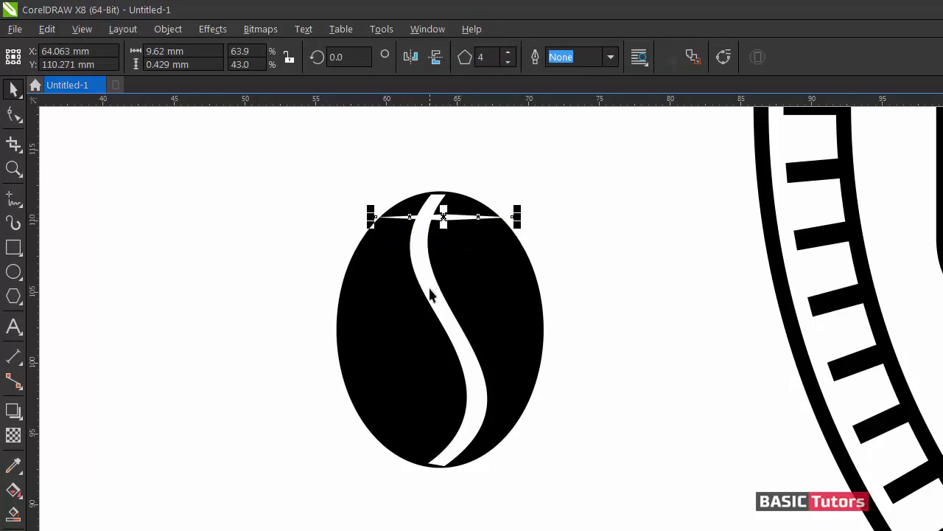
# - Move the white S-curve off the bean onto the empty area to its left and fill it gray
pyautogui.moveTo(435, 289); pyautogui.dragTo(136, 333)
pyautogui.click(942, 279)
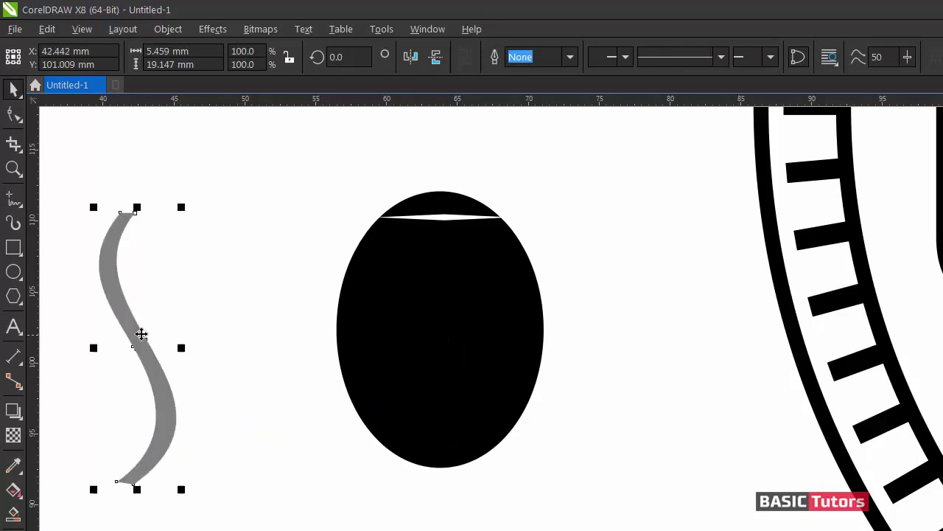
# - Duplicate the white sliver slightly below itself and repeat the duplication at even spacing down to the bean's lower part
pyautogui.click(450, 218)
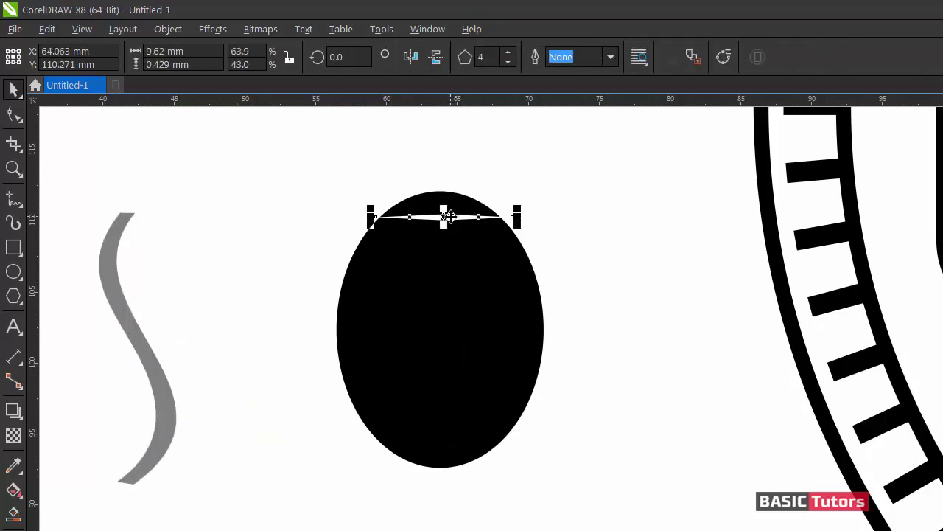
pyautogui.moveTo(446, 216)
pyautogui.mouseDown()
pyautogui.moveTo(445, 207)
pyautogui.moveTo(450, 221)
pyautogui.mouseUp()
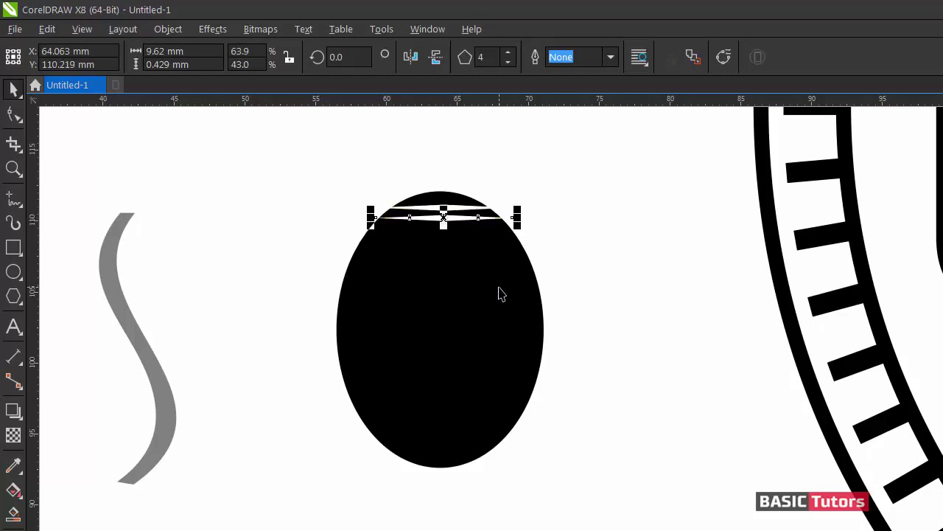
pyautogui.hotkey('ctrl', 'r')
pyautogui.hotkey('ctrl', 'r')
pyautogui.hotkey('ctrl', 'r')
pyautogui.hotkey('ctrl', 'r')
pyautogui.hotkey('ctrl', 'r')
pyautogui.hotkey('ctrl', 'r')
pyautogui.hotkey('ctrl', 'r')
pyautogui.hotkey('ctrl', 'r')
pyautogui.hotkey('ctrl', 'r')
pyautogui.hotkey('ctrl', 'r')
pyautogui.hotkey('ctrl', 'r')
pyautogui.hotkey('ctrl', 'r')
pyautogui.hotkey('ctrl', 'r')
pyautogui.hotkey('ctrl', 'r')
pyautogui.hotkey('ctrl', 'r')
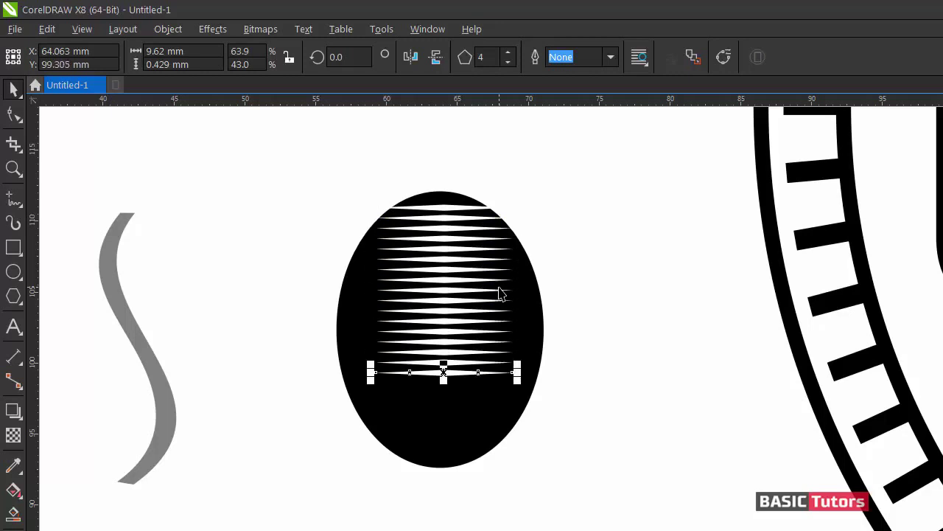
pyautogui.hotkey('ctrl', 'r')
pyautogui.hotkey('ctrl', 'r')
pyautogui.hotkey('ctrl', 'r')
pyautogui.hotkey('ctrl', 'r')
pyautogui.hotkey('ctrl', 'r')
pyautogui.hotkey('ctrl', 'r')
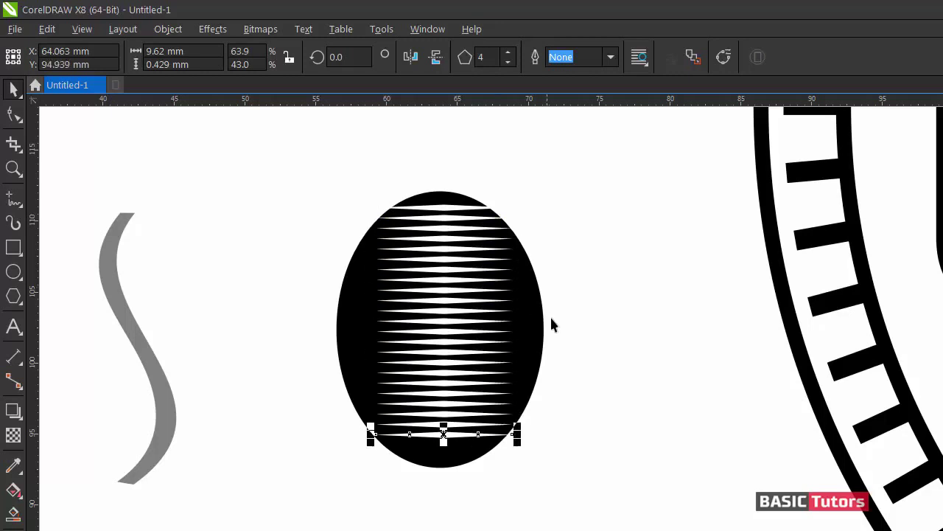
# - Add one more copy of the lowest sliver just below it, close to the bean's lower end
pyautogui.click(592, 351)
pyautogui.click(449, 439)
pyautogui.moveTo(443, 434); pyautogui.dragTo(448, 444)
pyautogui.click(732, 361)
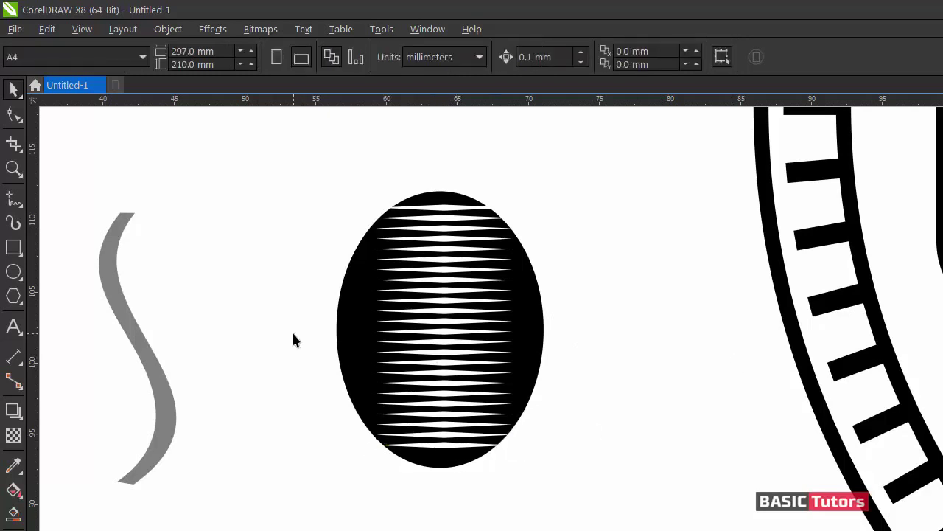
# - Delete the slivers between the middle and lowest ones, and widen the middle sliver symmetrically to about 14 mm, nearly the bean's width
pyautogui.moveTo(284, 332); pyautogui.dragTo(533, 388)
pyautogui.moveTo(446, 365); pyautogui.dragTo(553, 435)
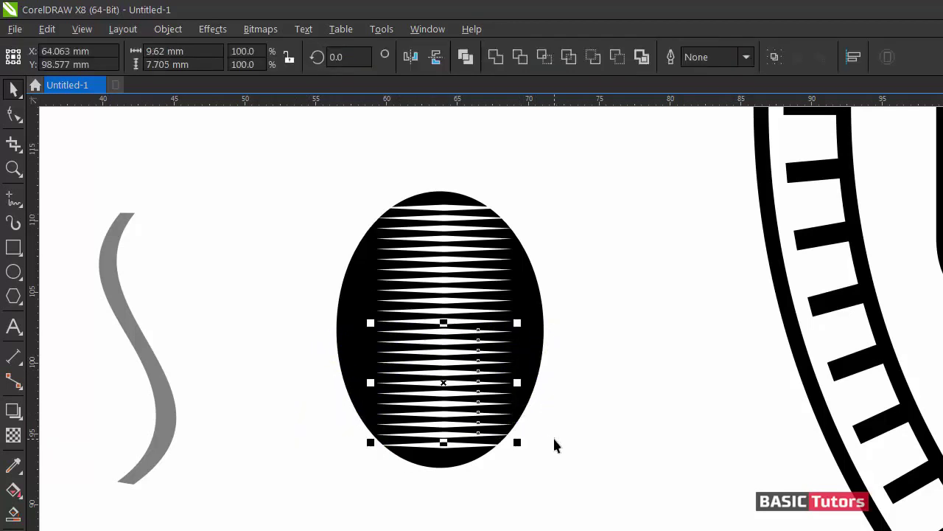
pyautogui.press('Delete')
pyautogui.click(443, 320)
pyautogui.moveTo(517, 319); pyautogui.dragTo(442, 308)
# - Delete all slivers between the topmost one and the widened middle one
pyautogui.click(570, 322)
pyautogui.moveTo(579, 313); pyautogui.dragTo(322, 218)
pyautogui.press('Delete')
pyautogui.click(328, 215)
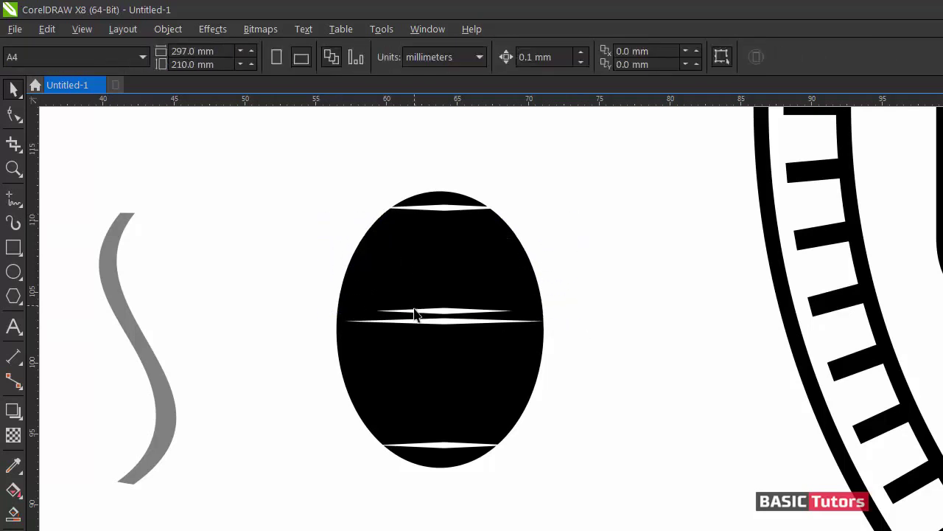
pyautogui.click(416, 311)
pyautogui.press('Delete')
# - Narrow the topmost sliver symmetrically to about 6.8 mm, and narrow the lowest sliver to fit inside the bean's edge
pyautogui.click(431, 209)
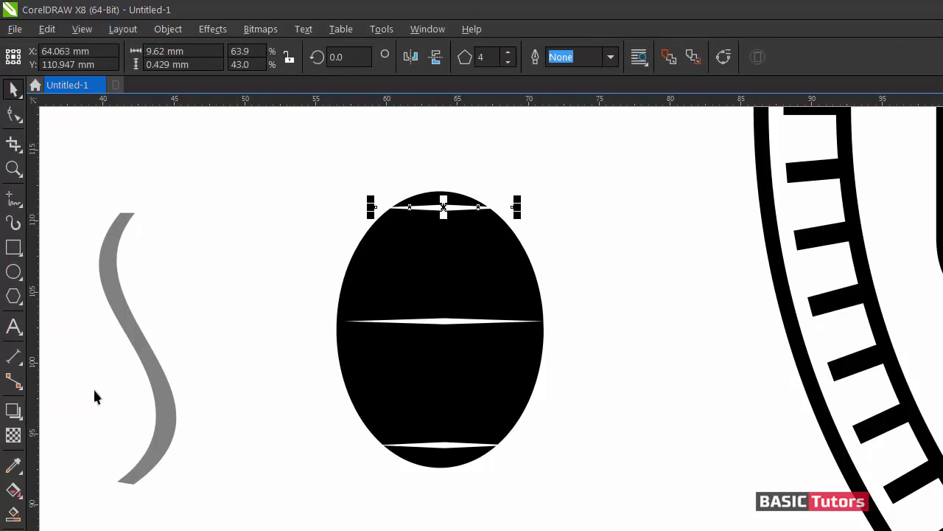
pyautogui.moveTo(517, 208); pyautogui.dragTo(497, 210)
pyautogui.click(582, 251)
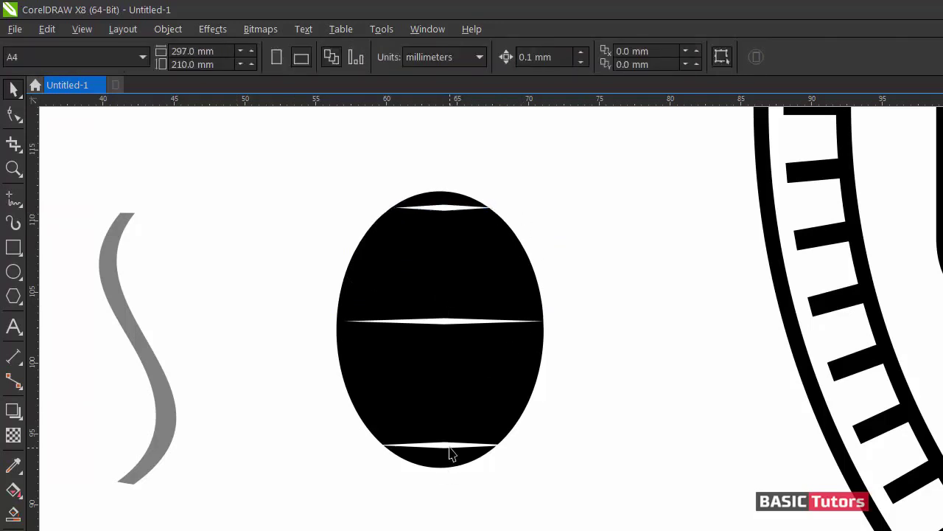
pyautogui.click(450, 446)
pyautogui.moveTo(519, 446); pyautogui.dragTo(506, 445)
pyautogui.click(583, 431)
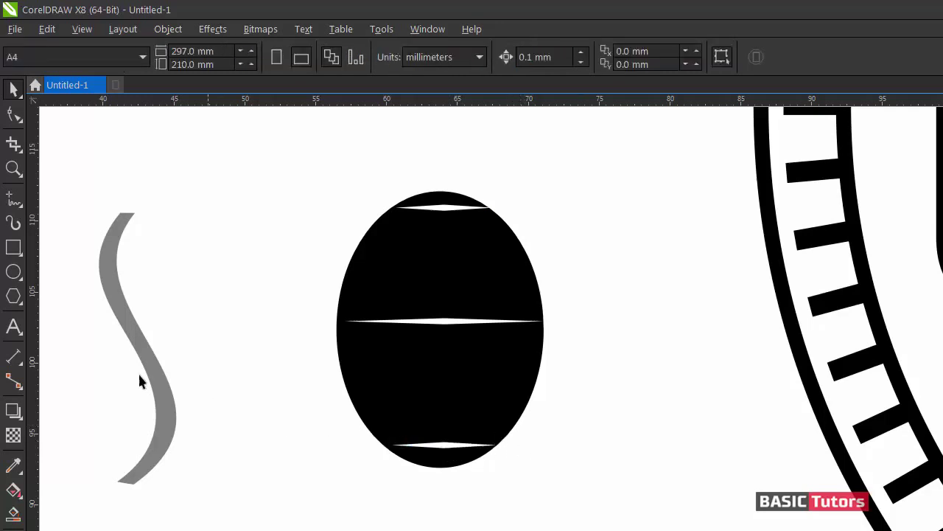
# - Blend the wide middle sliver into the lowest sliver using 7 blend steps
pyautogui.click(20, 421)
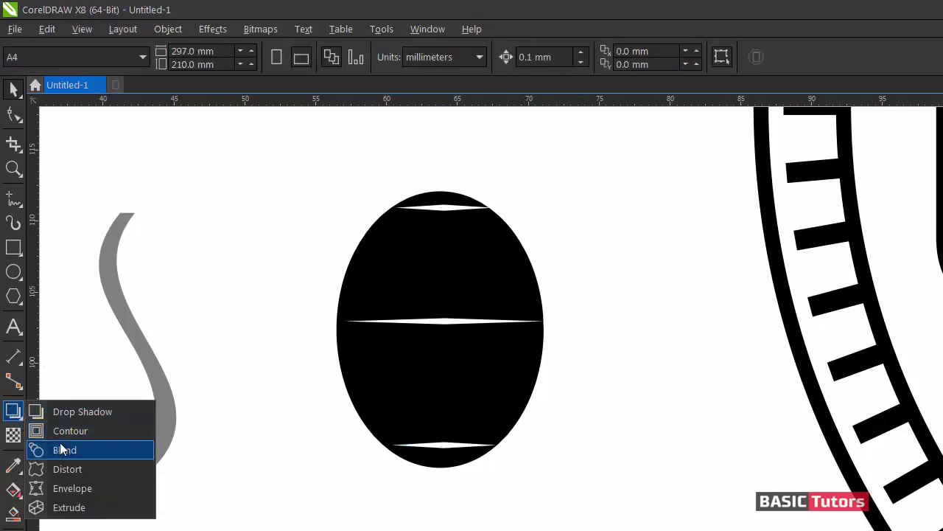
pyautogui.click(63, 448)
pyautogui.moveTo(445, 321); pyautogui.dragTo(442, 442)
pyautogui.click(453, 51)
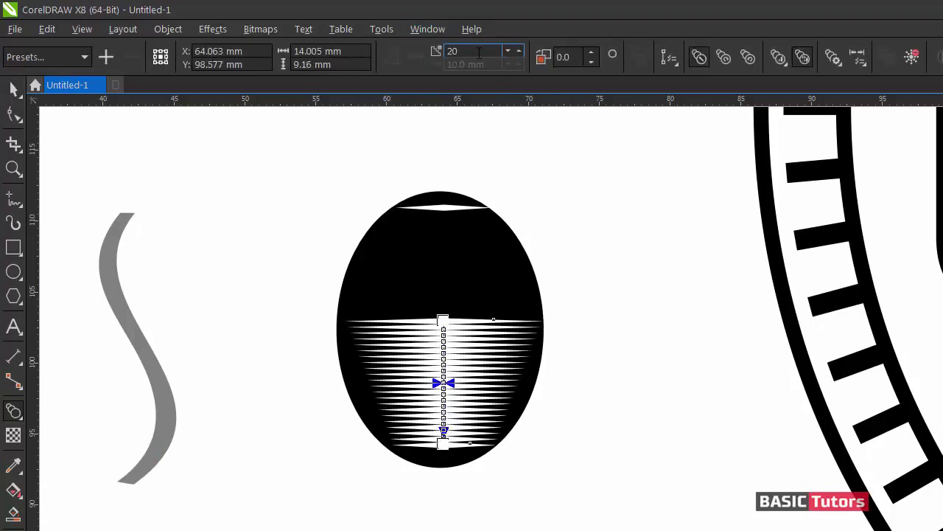
pyautogui.write('7')
pyautogui.press('Return')
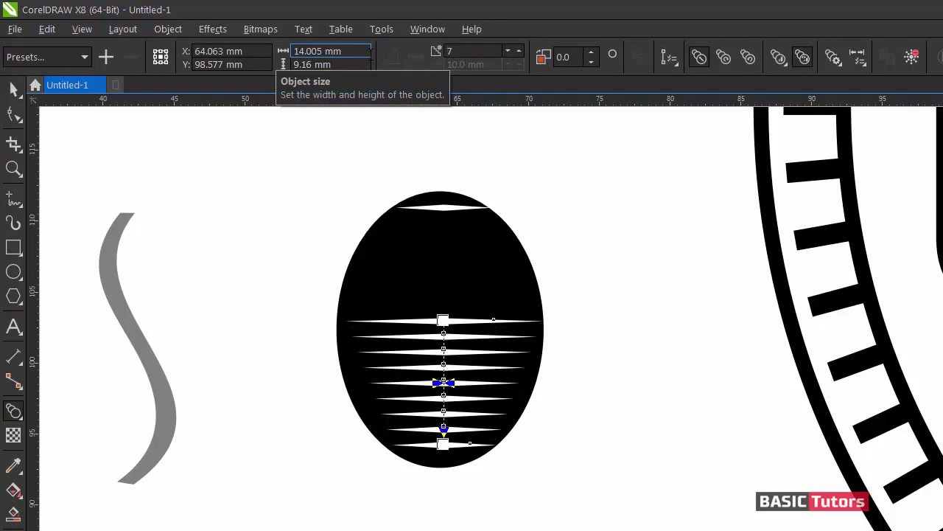
# - Delete the single sliver at the bean's upper end
pyautogui.press('space')
pyautogui.click(446, 211)
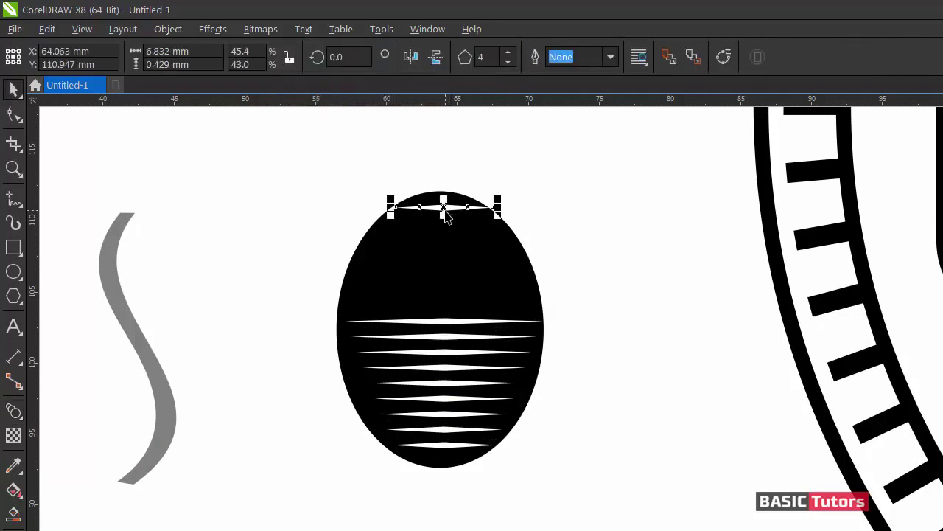
pyautogui.press('Escape')
# - Set the sliver blend to 8 steps
pyautogui.click(442, 323)
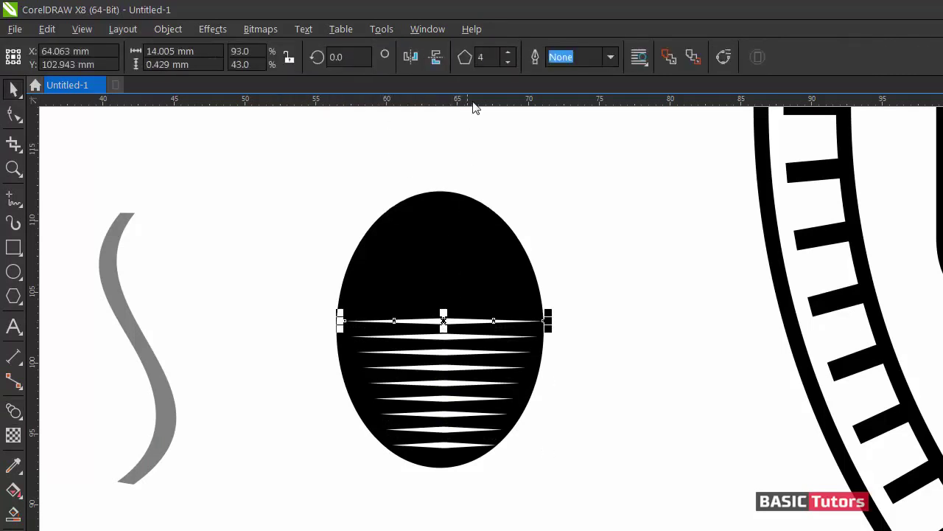
pyautogui.click(444, 392)
pyautogui.click(464, 52)
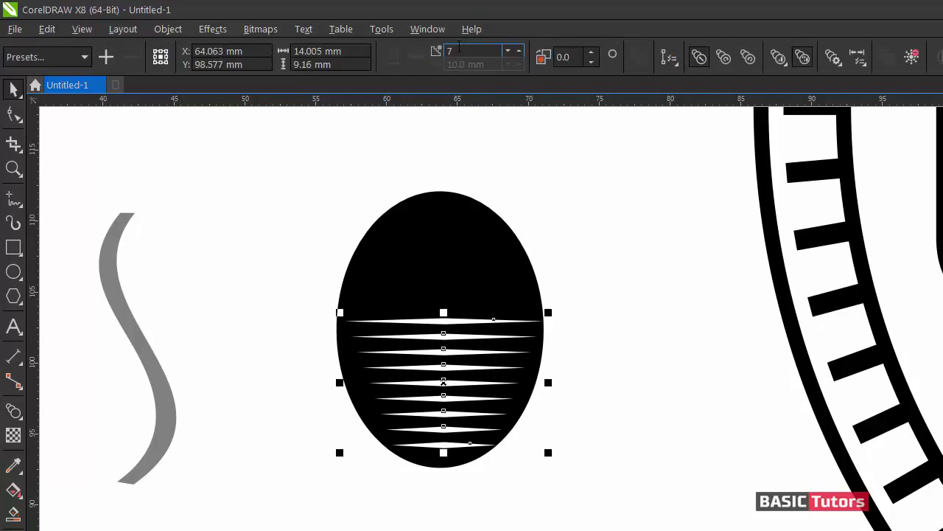
pyautogui.write('8')
pyautogui.press('Return')
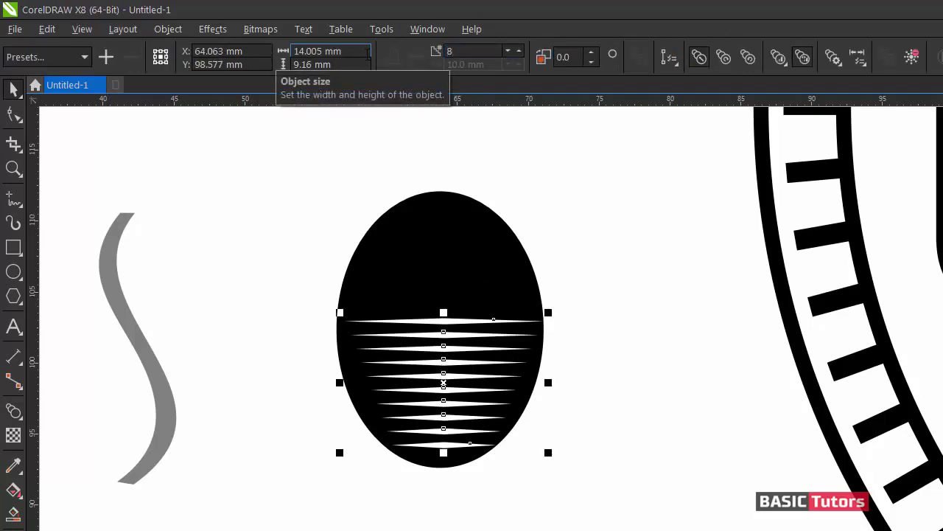
pyautogui.press('Escape')
# - Place a vertically mirrored copy of the sliver blend over the bean's upper half
pyautogui.click(474, 327)
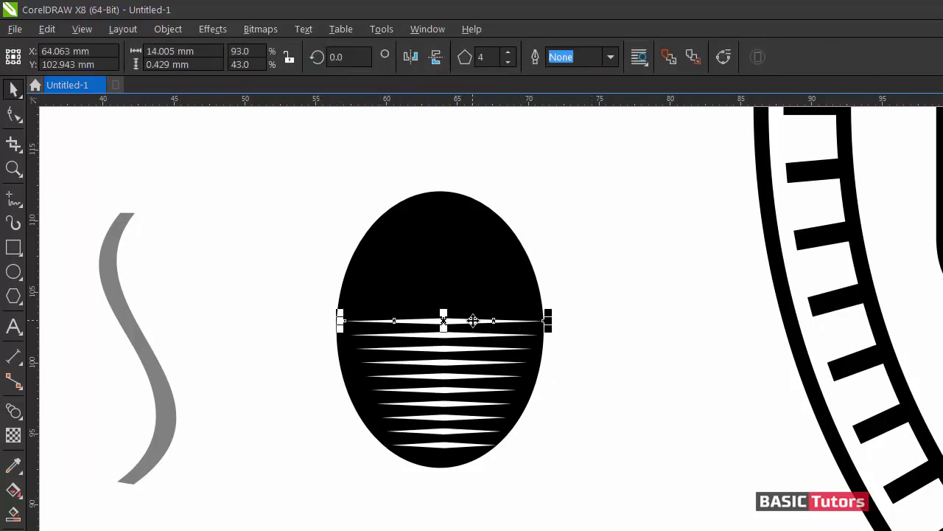
pyautogui.click(457, 360)
pyautogui.click(457, 352)
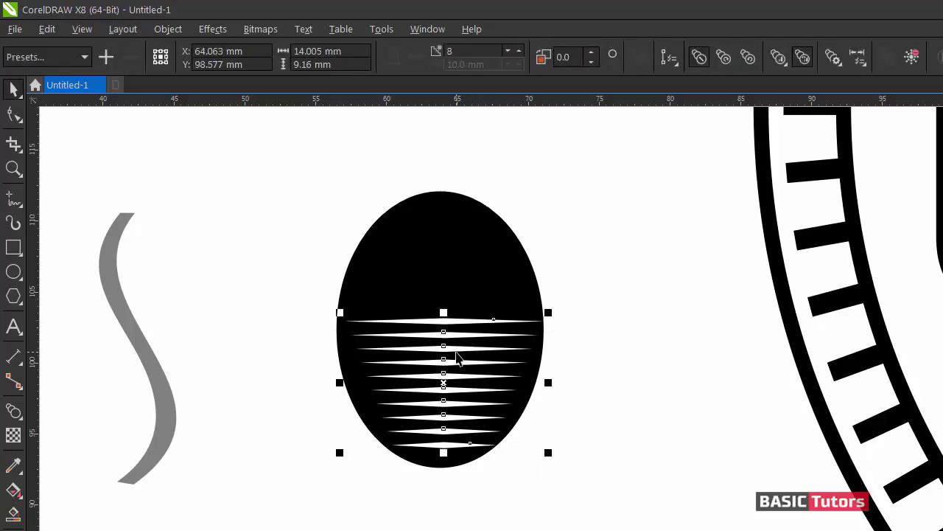
pyautogui.moveTo(443, 450); pyautogui.dragTo(455, 290)
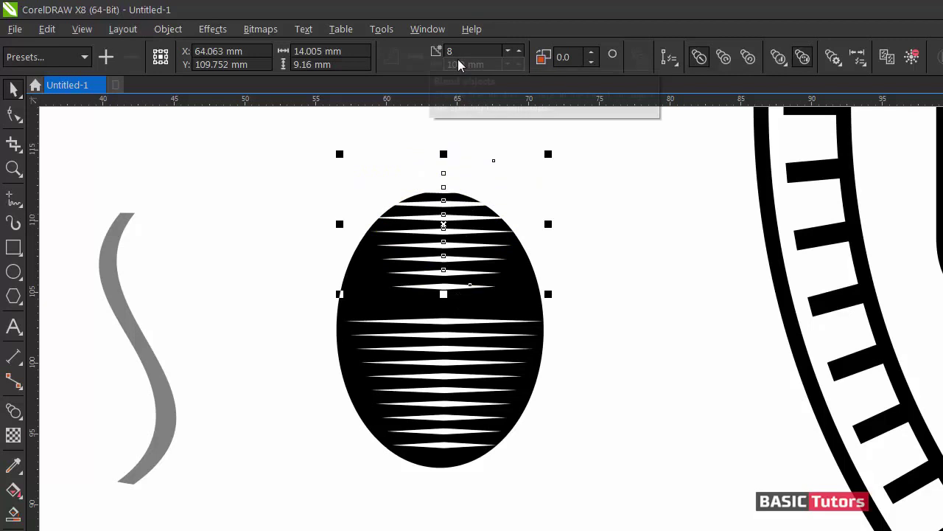
pyautogui.hotkey('ctrl', 'z')
pyautogui.moveTo(443, 457); pyautogui.dragTo(447, 289)
# - Nudge the mirrored blend vertically until its widest sliver coincides with the widest sliver of the lower blend
pyautogui.click(445, 324)
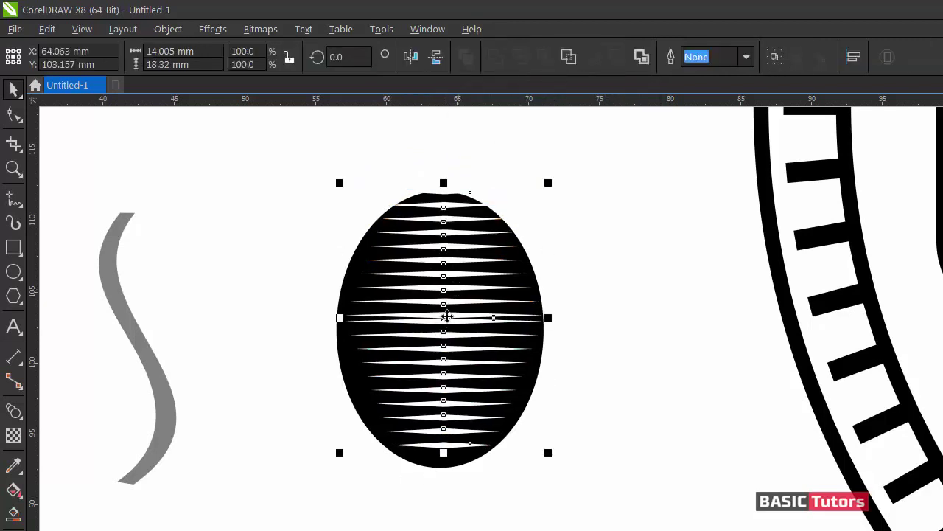
pyautogui.click(572, 272)
pyautogui.click(437, 318)
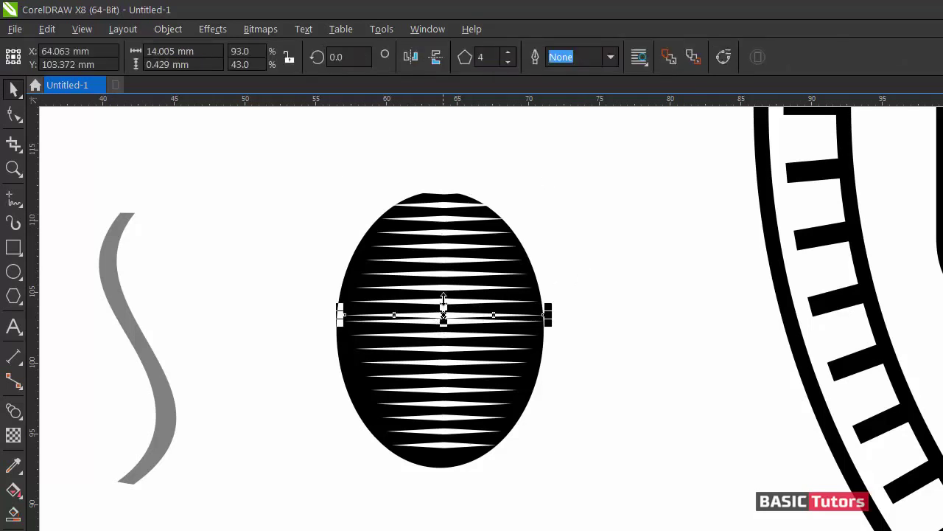
pyautogui.click(445, 301)
pyautogui.press('Down')
pyautogui.press('Down')
pyautogui.press('Down')
pyautogui.press('Down')
pyautogui.press('Down')
pyautogui.press('Down')
pyautogui.press('Down')
pyautogui.press('Down')
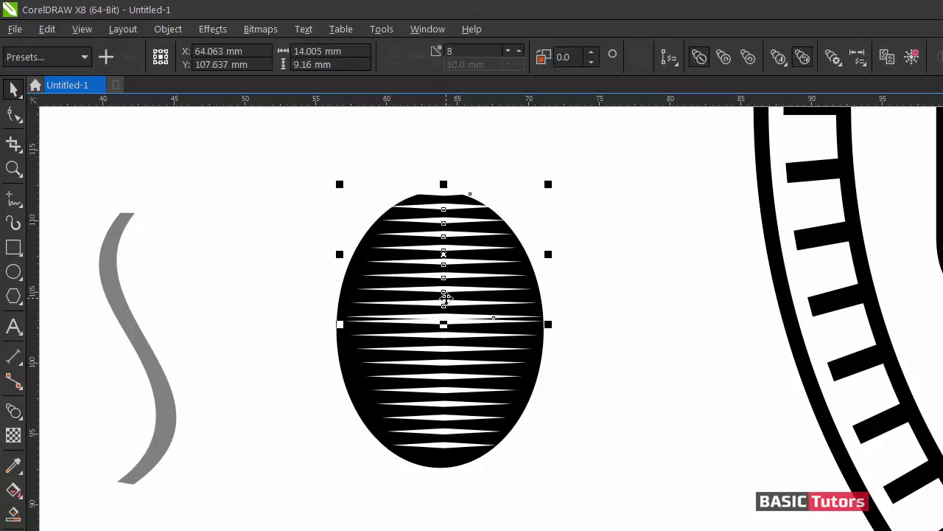
pyautogui.press('Up')
pyautogui.press('Up')
pyautogui.press('Up')
pyautogui.press('Up')
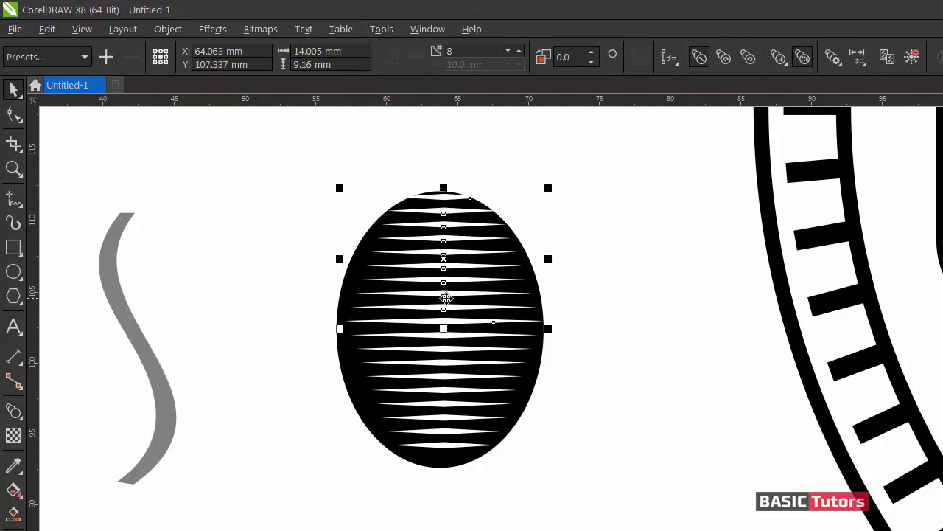
pyautogui.click(613, 270)
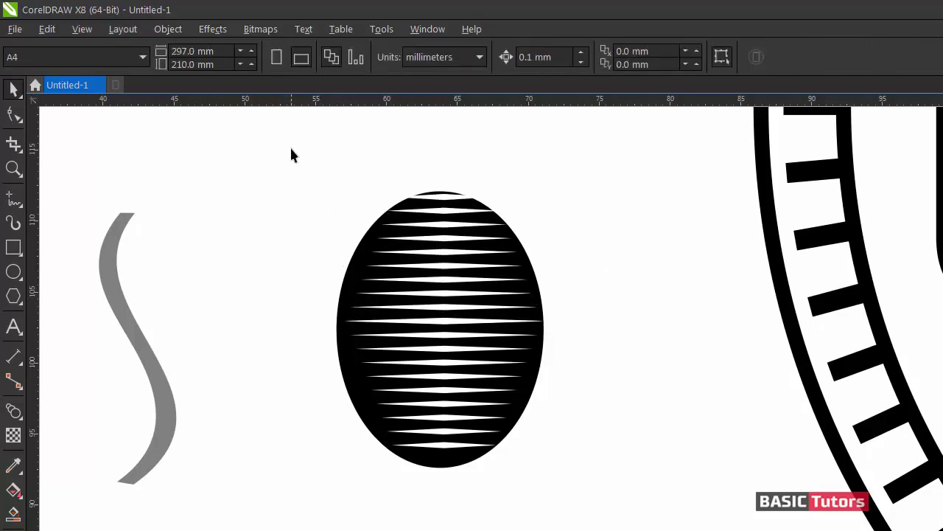
# - Move both blends down together to center them on the bean, and place the gray S-curve back over the bean's middle
pyautogui.moveTo(580, 465); pyautogui.dragTo(583, 455)
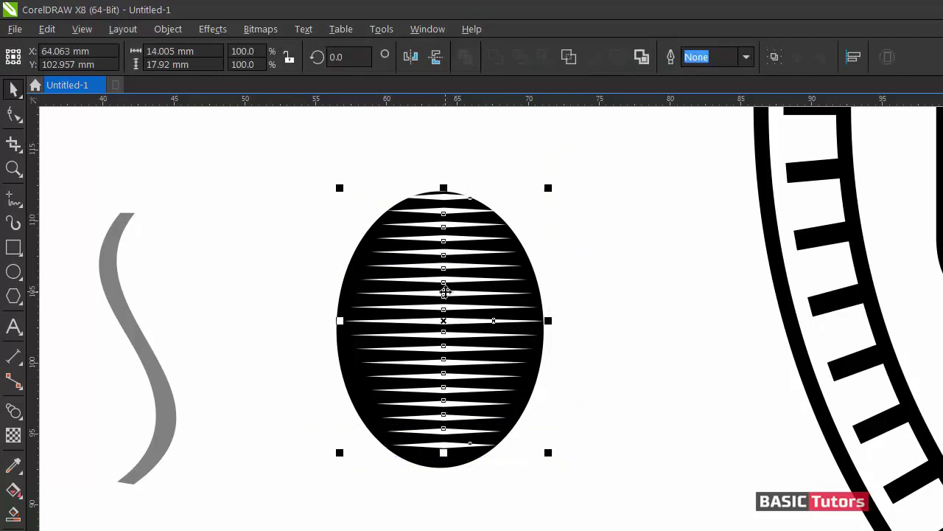
pyautogui.moveTo(442, 320); pyautogui.dragTo(442, 328)
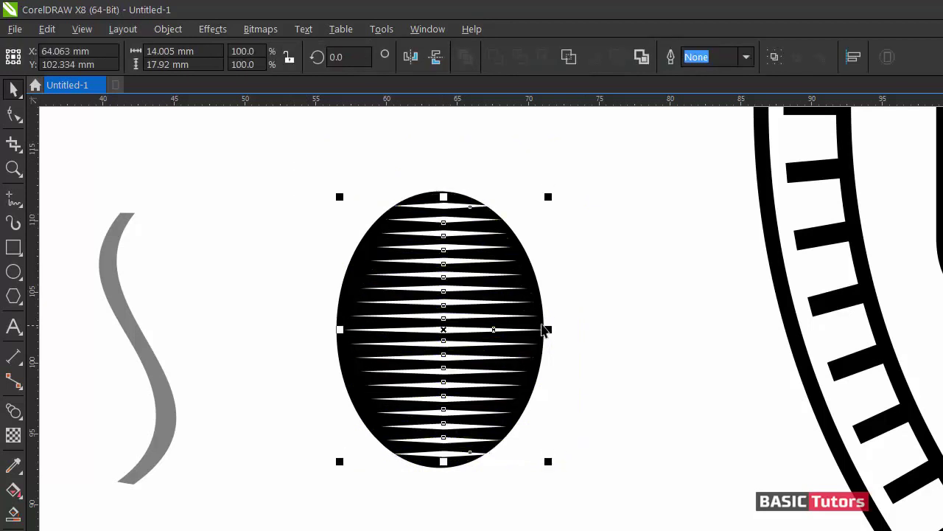
pyautogui.click(583, 306)
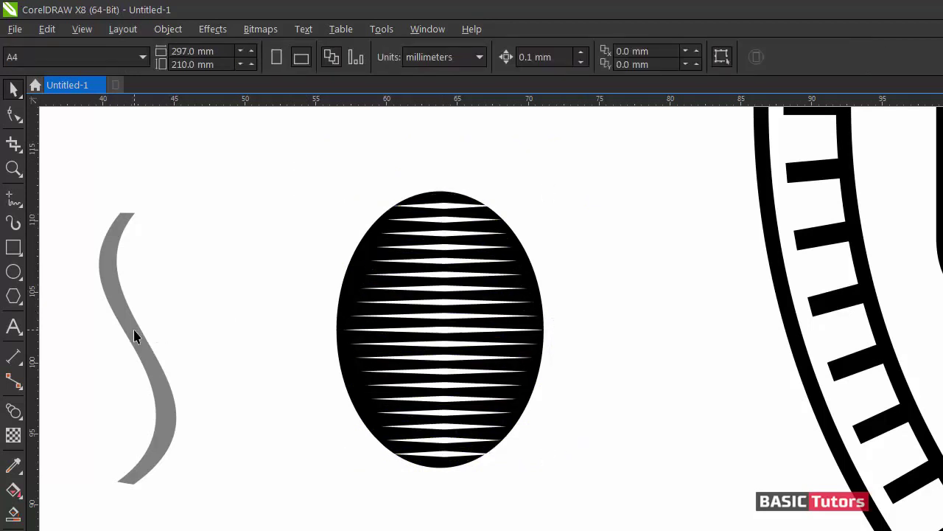
pyautogui.moveTo(134, 335); pyautogui.dragTo(448, 321)
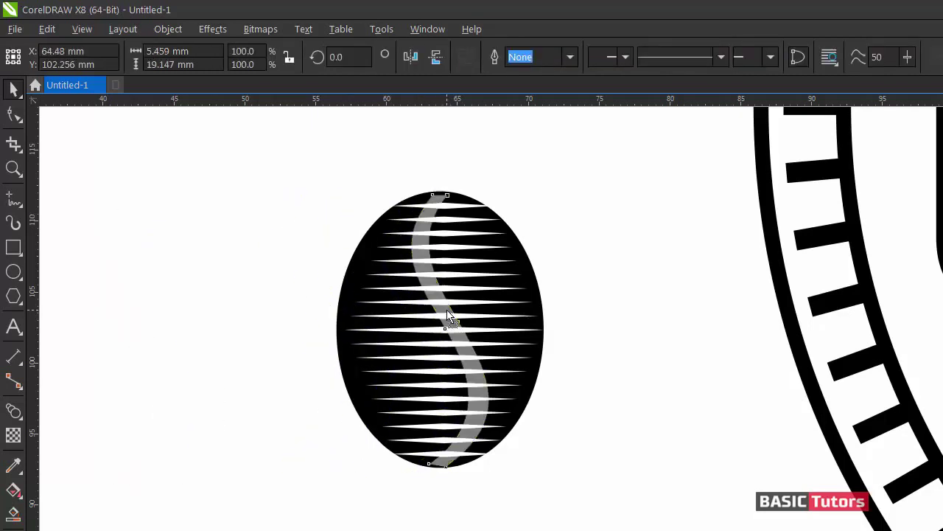
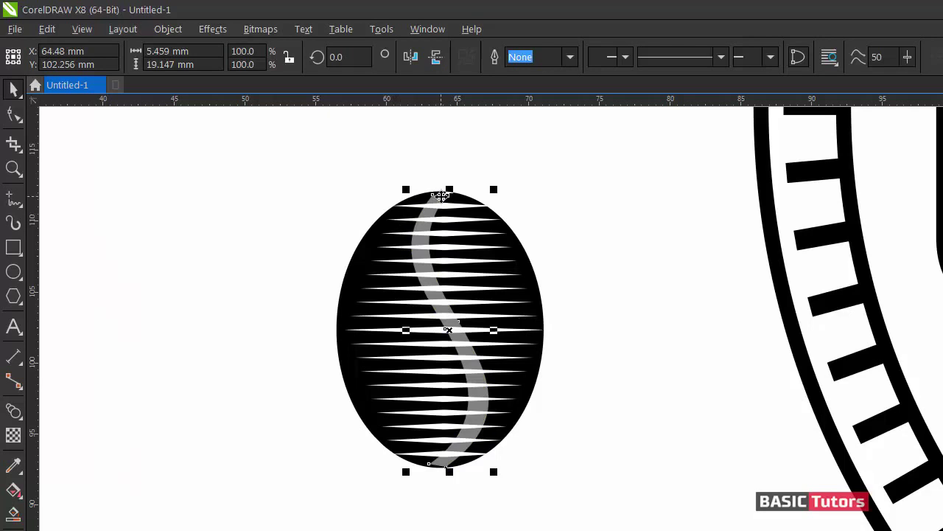
# - Bring the gray S-curve to the front of the bean and fill it black
pyautogui.hotkey('shift', 'pageup')
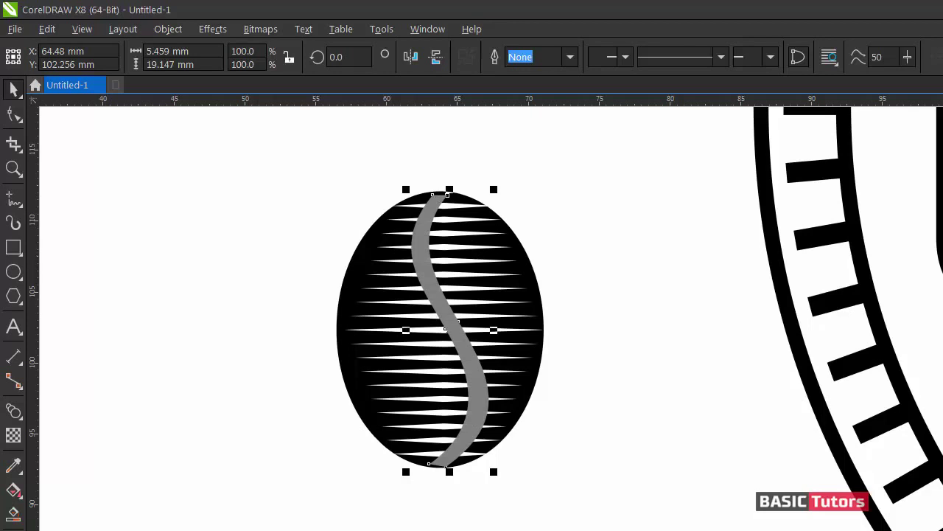
pyautogui.click(602, 239)
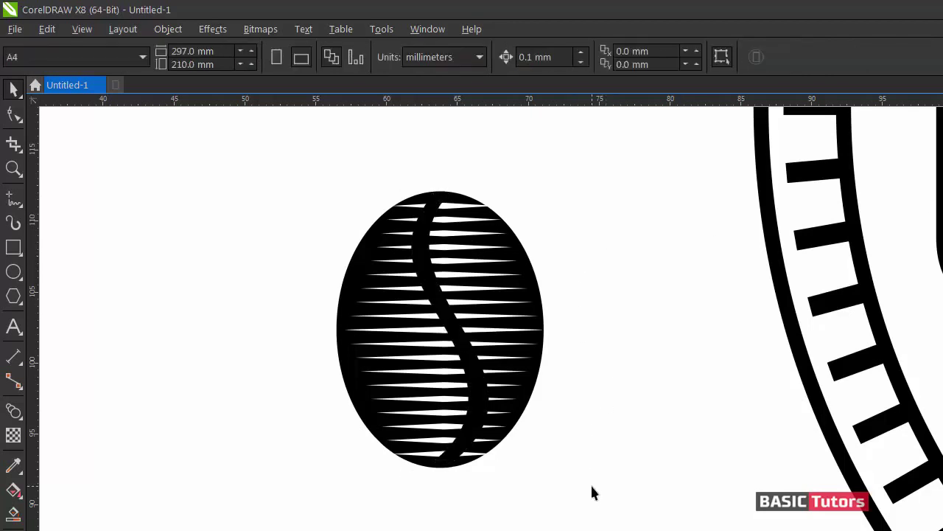
# - Group the bean's parts and place a copy behind it, rotated to about 312 degrees around the bean's bottom point
pyautogui.moveTo(599, 501); pyautogui.dragTo(288, 172)
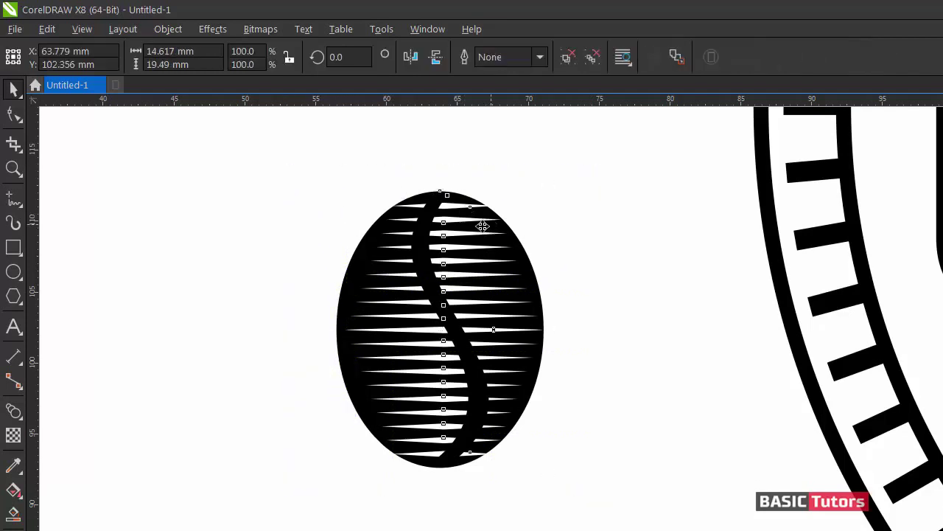
pyautogui.moveTo(482, 221); pyautogui.dragTo(403, 202)
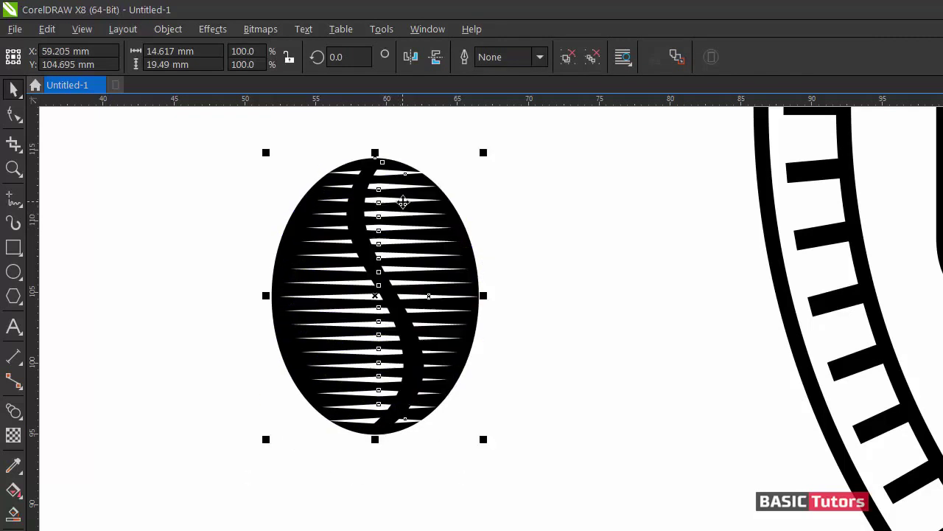
pyautogui.click(376, 296)
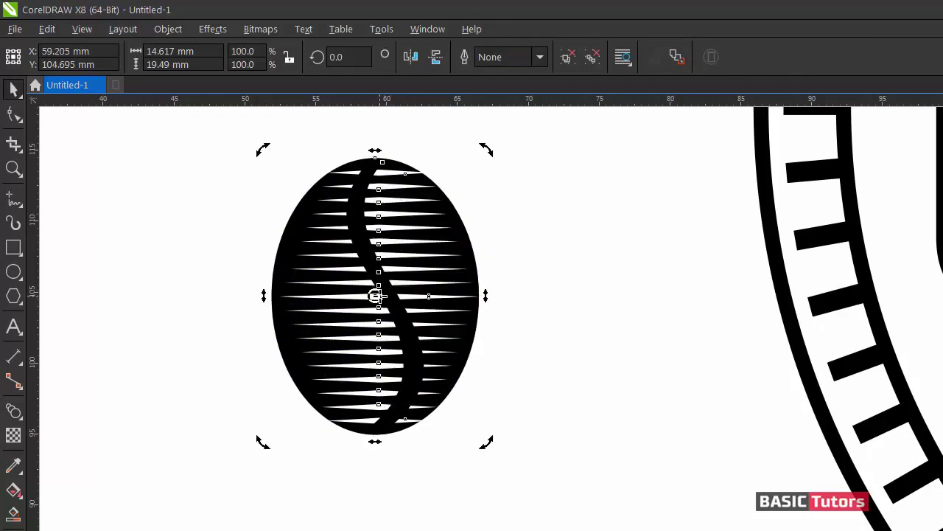
pyautogui.moveTo(375, 296); pyautogui.dragTo(374, 435)
pyautogui.moveTo(486, 149); pyautogui.dragTo(679, 319)
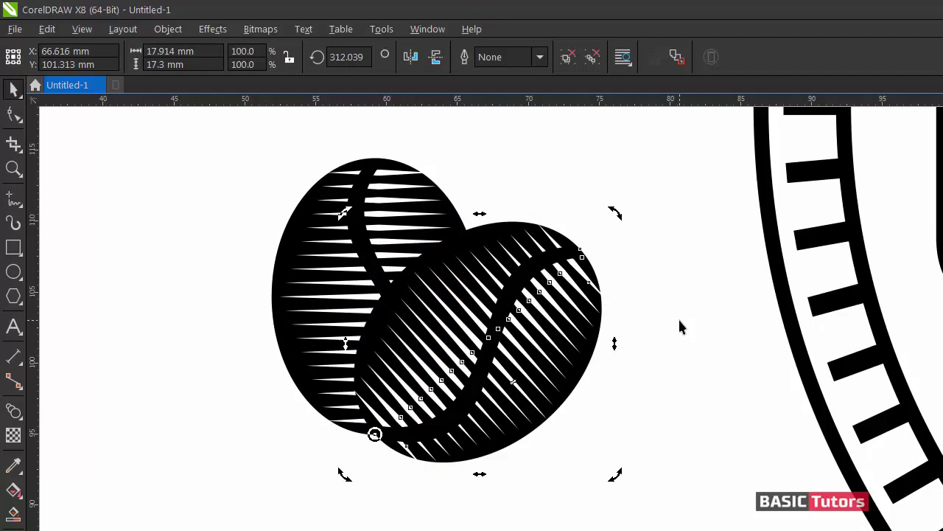
pyautogui.hotkey('ctrl', 'pagedown')
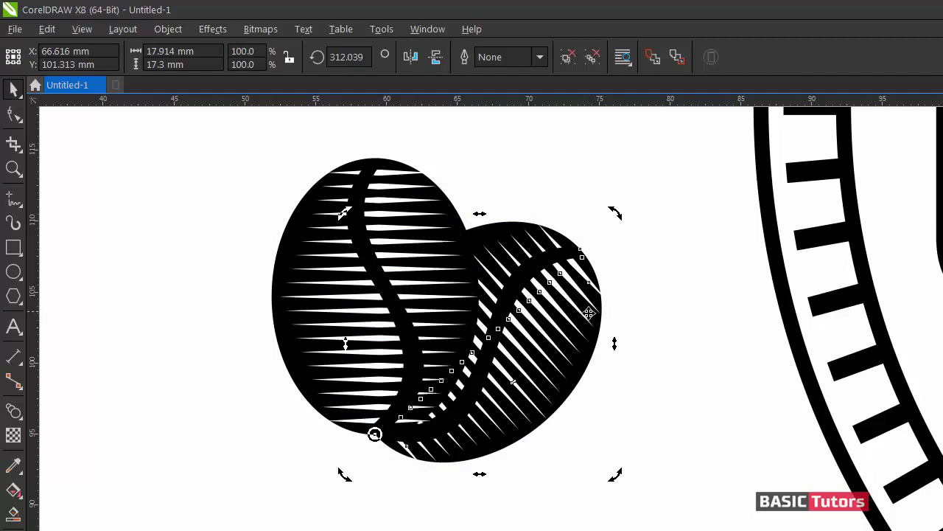
pyautogui.moveTo(590, 311)
pyautogui.mouseDown()
pyautogui.moveTo(572, 316)
pyautogui.moveTo(585, 313)
pyautogui.mouseUp()
pyautogui.click(644, 297)
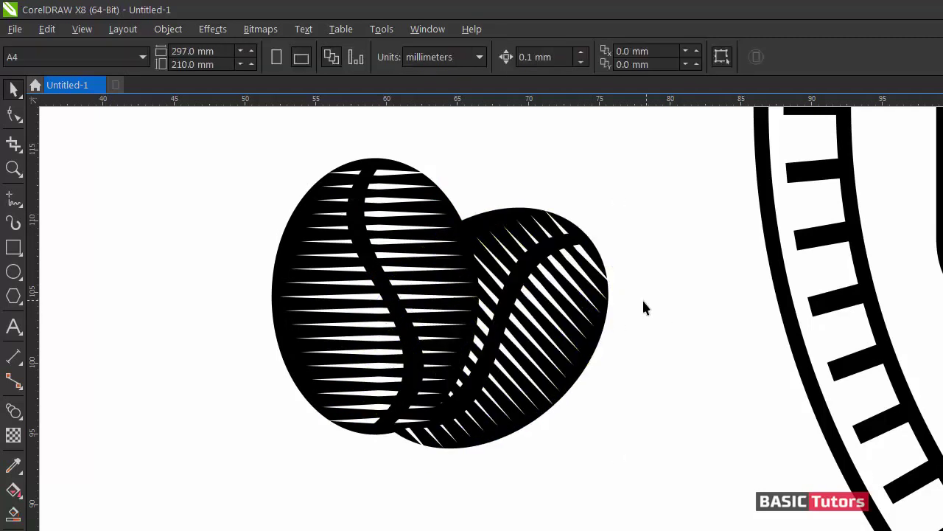
# - Place a horizontally mirrored copy of the tilted bean on the opposite side of the upright bean
pyautogui.click(573, 316)
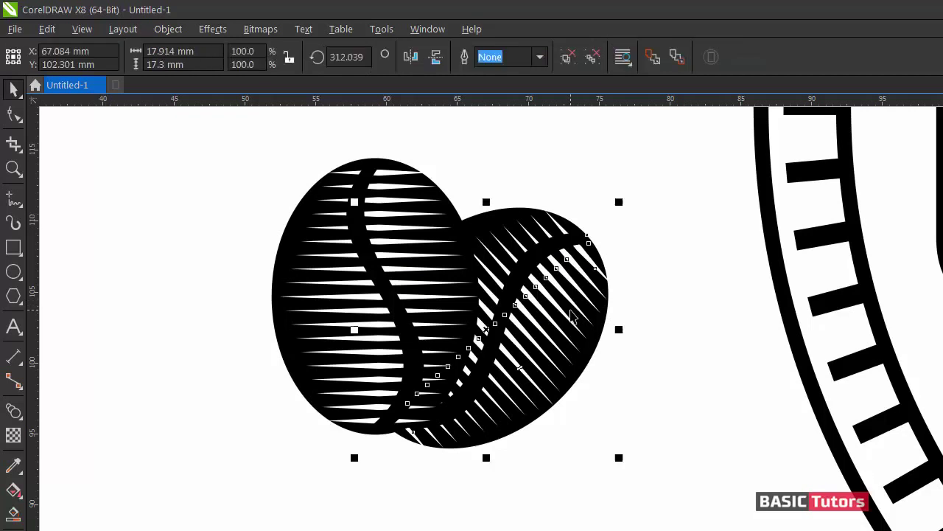
pyautogui.click(412, 58)
pyautogui.moveTo(507, 347); pyautogui.dragTo(302, 344)
pyautogui.click(295, 333)
pyautogui.click(249, 309)
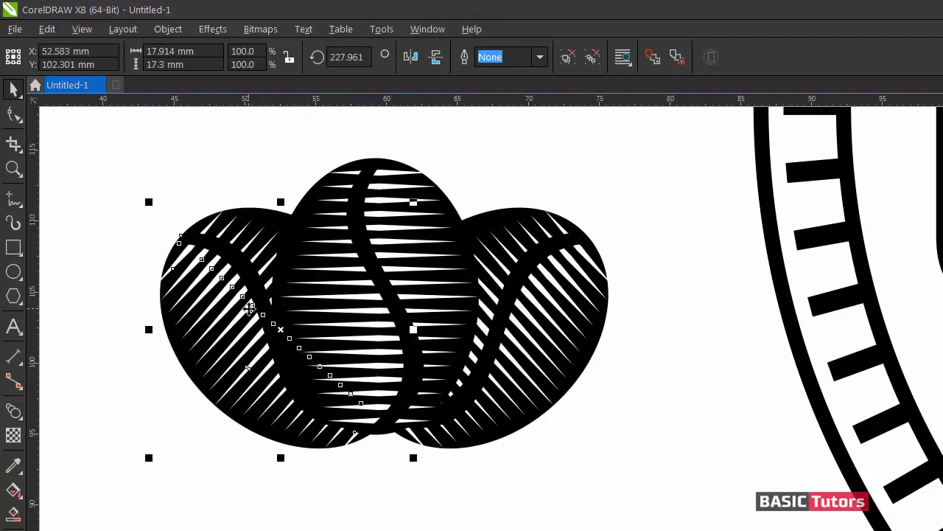
# - Rotate the mirrored left bean to about 234.8 degrees and shift it slightly outward from the center bean
pyautogui.click(250, 308)
pyautogui.moveTo(145, 196); pyautogui.dragTo(110, 232)
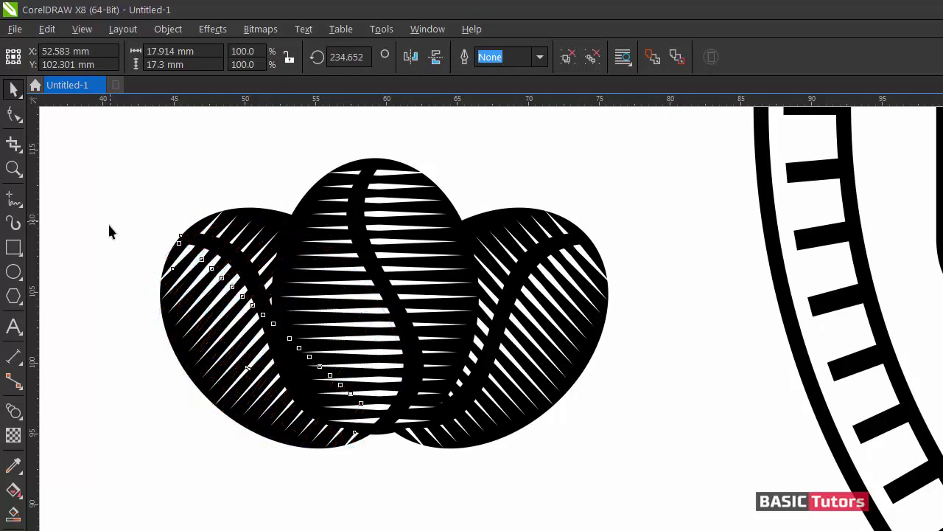
pyautogui.moveTo(183, 267); pyautogui.dragTo(179, 252)
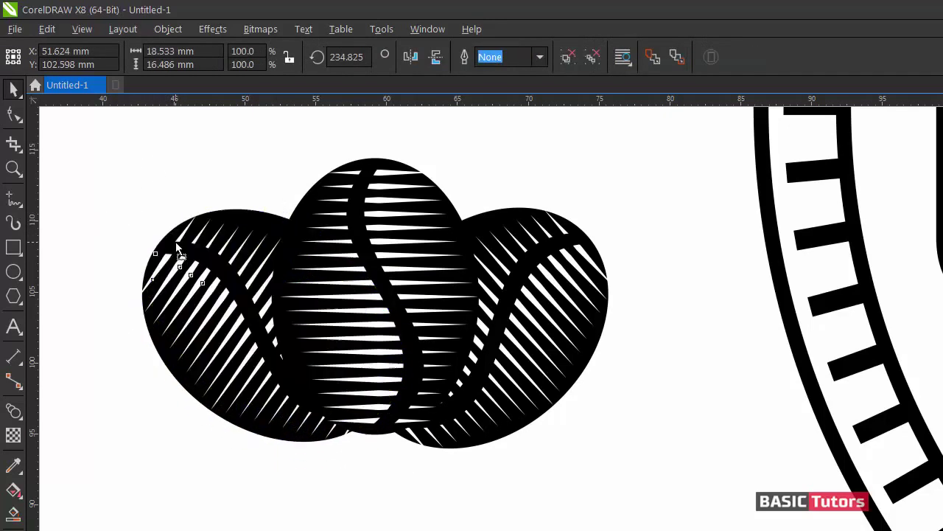
pyautogui.click(664, 173)
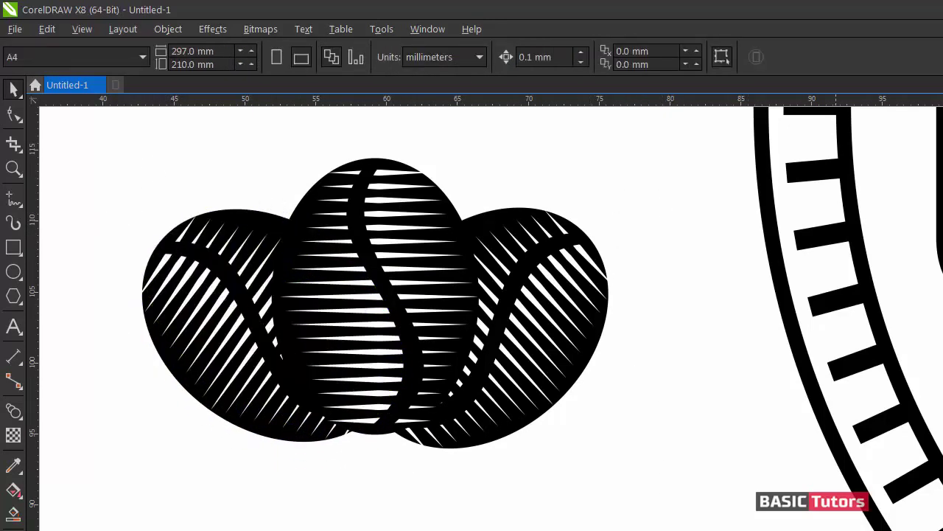
pyautogui.hscroll(-3, 491, 317)
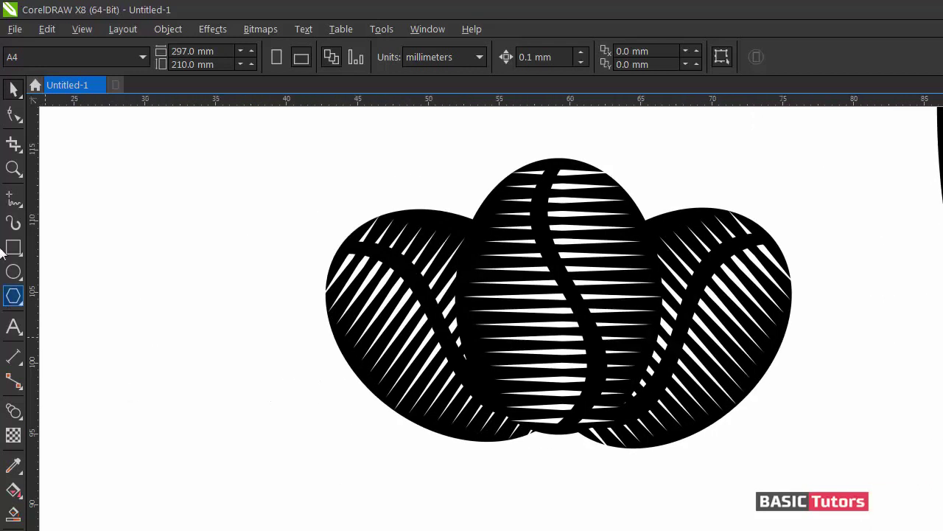
pyautogui.click(14, 199)
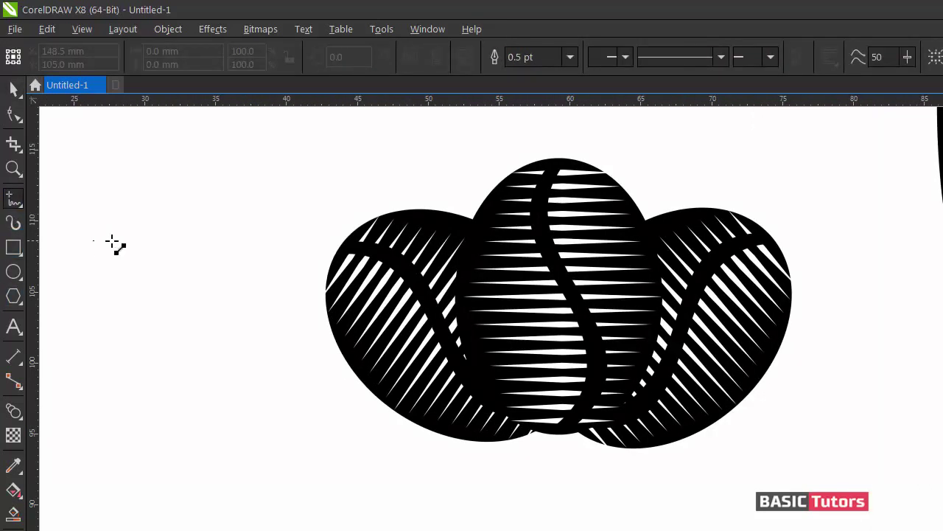
pyautogui.click(285, 251)
pyautogui.hotkey('ctrl', 'z')
# - Draw a thin four-sided polygon sliver about 26.5 mm wide and 0.5 mm high beside the left bean, filled black without outline
pyautogui.click(13, 296)
pyautogui.moveTo(67, 247); pyautogui.dragTo(444, 248)
pyautogui.click(12, 89)
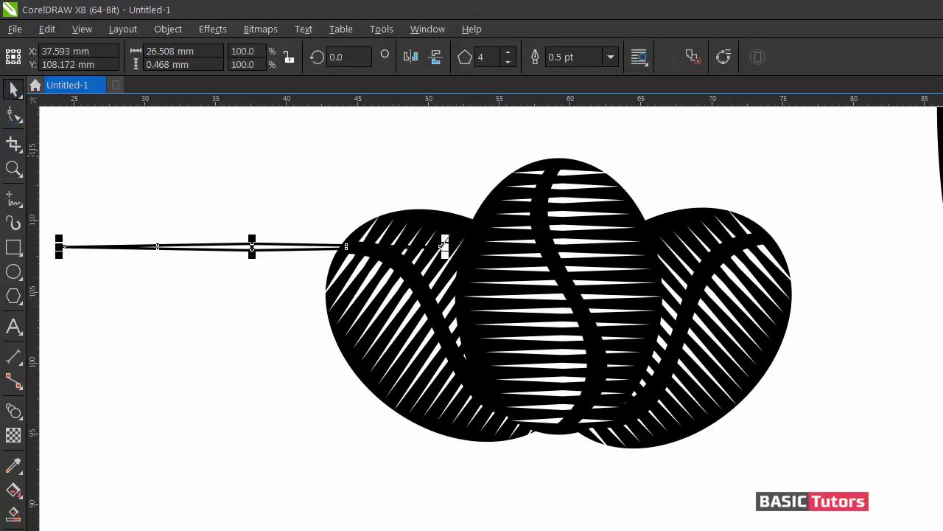
pyautogui.click(942, 154)
pyautogui.rightClick(942, 140)
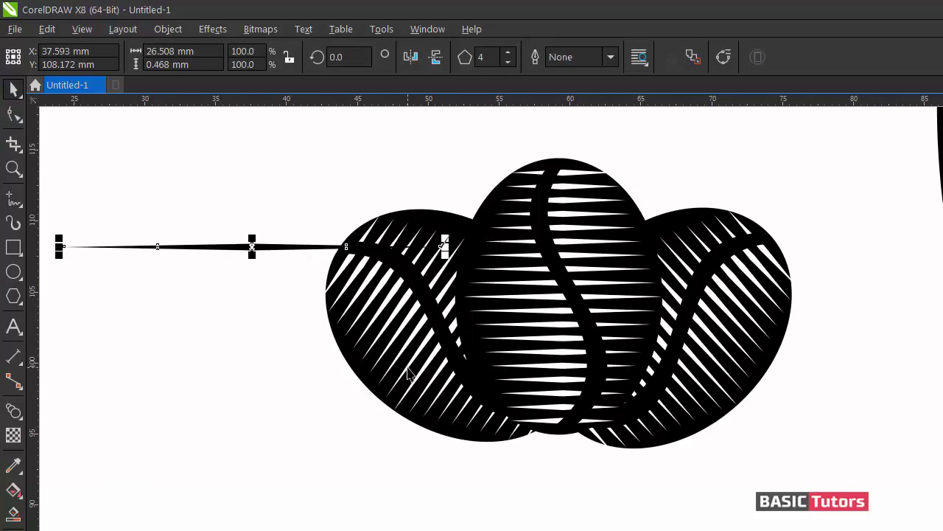
# - Place a copy of the black sliver below it, narrowed to about 16 mm wide and thinned to about 0.16 mm high
pyautogui.moveTo(252, 248); pyautogui.dragTo(251, 427)
pyautogui.moveTo(250, 426); pyautogui.dragTo(250, 431)
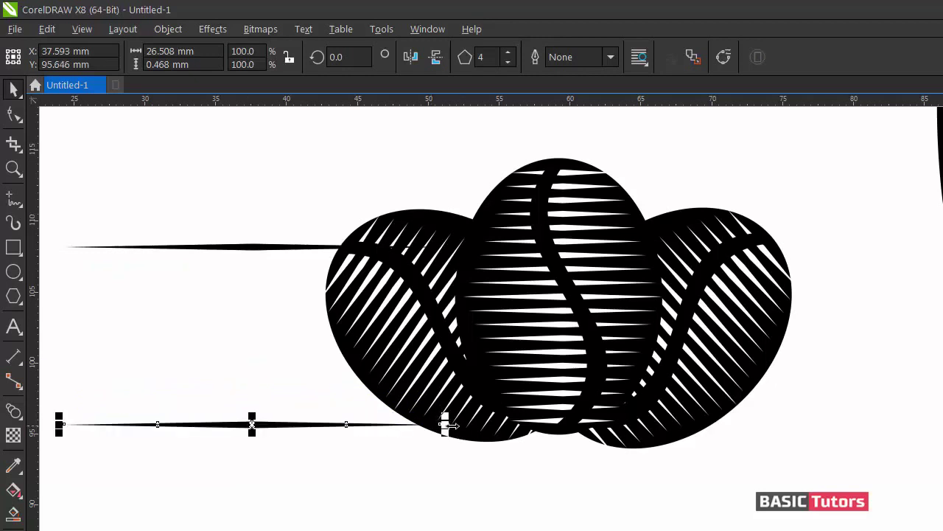
pyautogui.moveTo(442, 425); pyautogui.dragTo(367, 431)
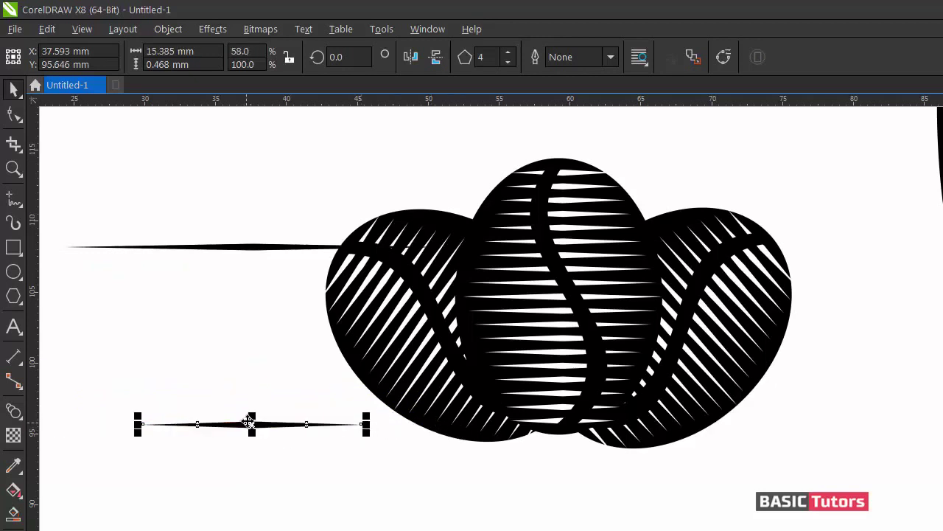
pyautogui.moveTo(253, 415); pyautogui.dragTo(253, 413)
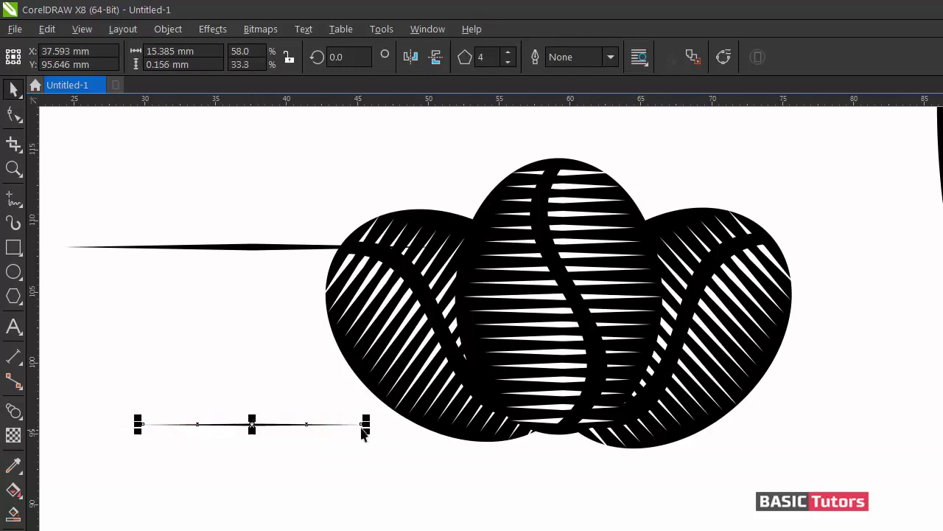
pyautogui.moveTo(366, 423); pyautogui.dragTo(370, 424)
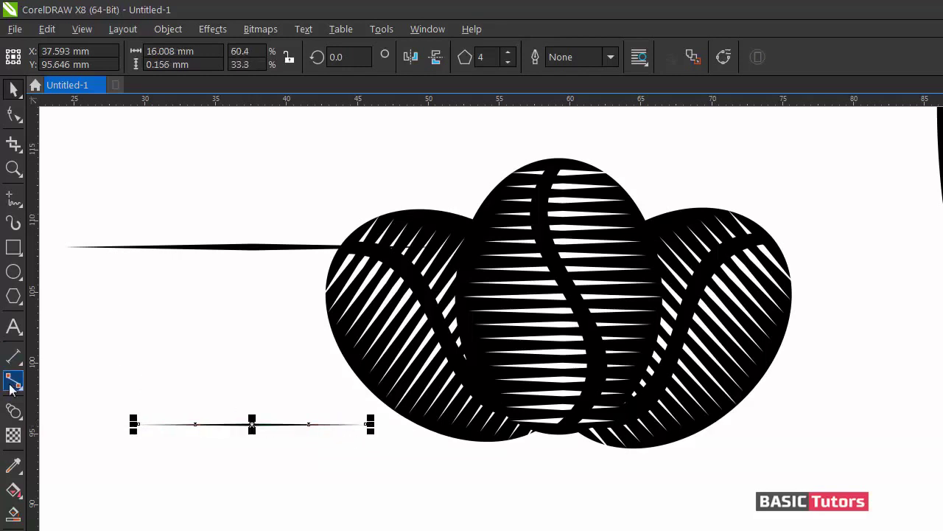
# - Blend the wide upper sliver into the narrow lower sliver with 20 steps
pyautogui.click(13, 410)
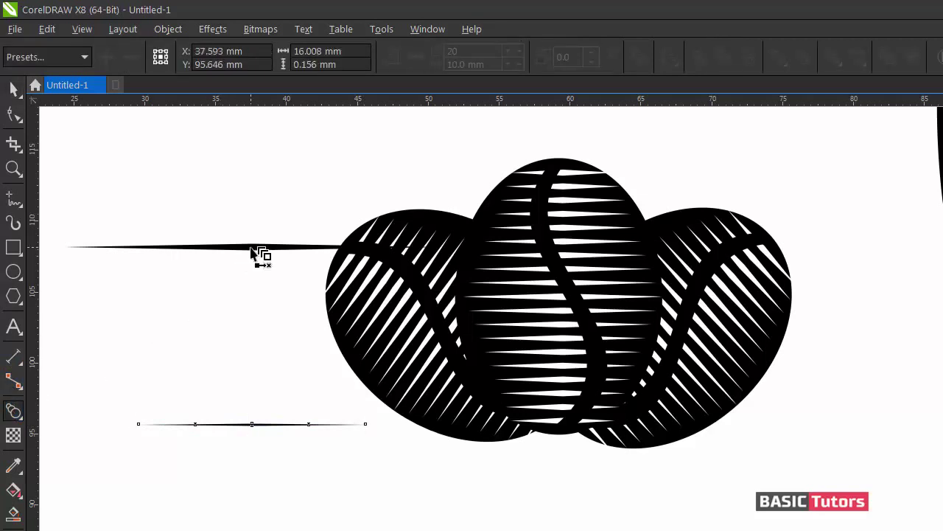
pyautogui.moveTo(252, 247); pyautogui.dragTo(255, 421)
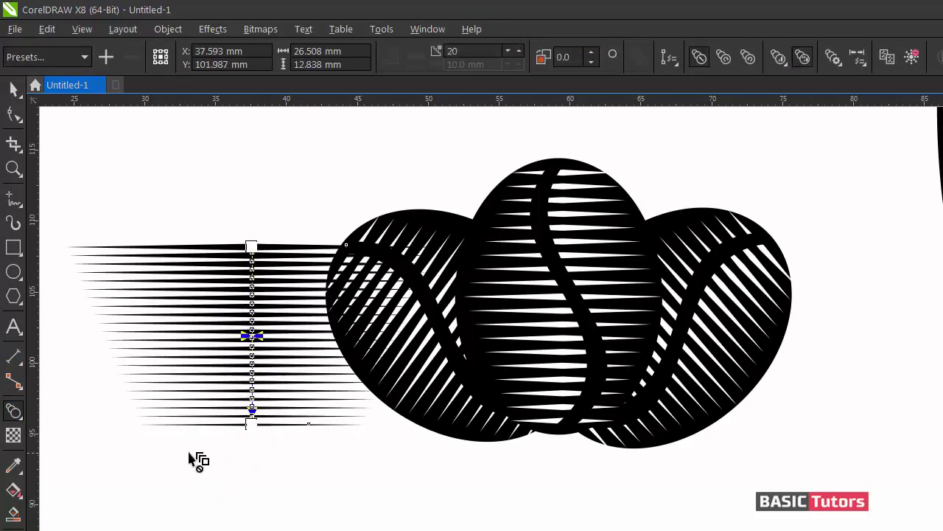
pyautogui.press('space')
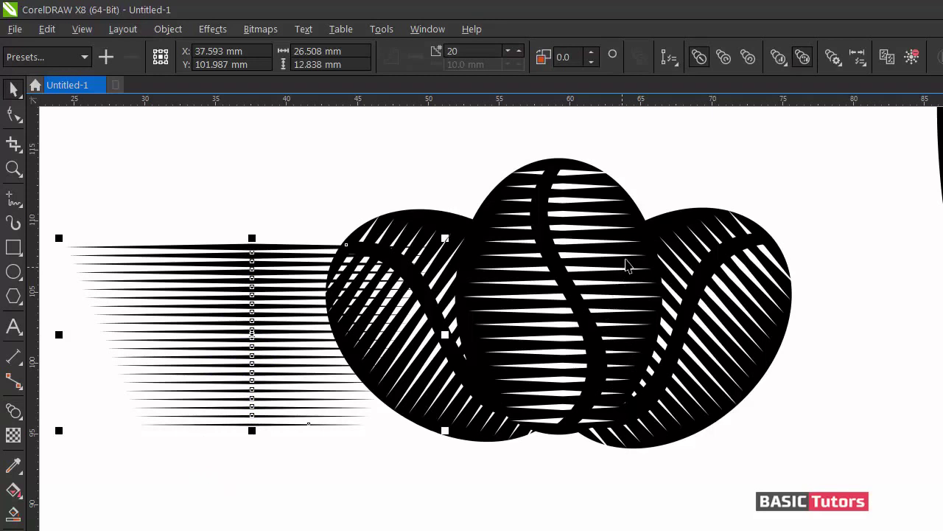
# - Align the line blend's center horizontally and vertically with the center bean
pyautogui.keyDown('shift'); pyautogui.click(613, 180); pyautogui.keyUp('shift')
pyautogui.press('e')
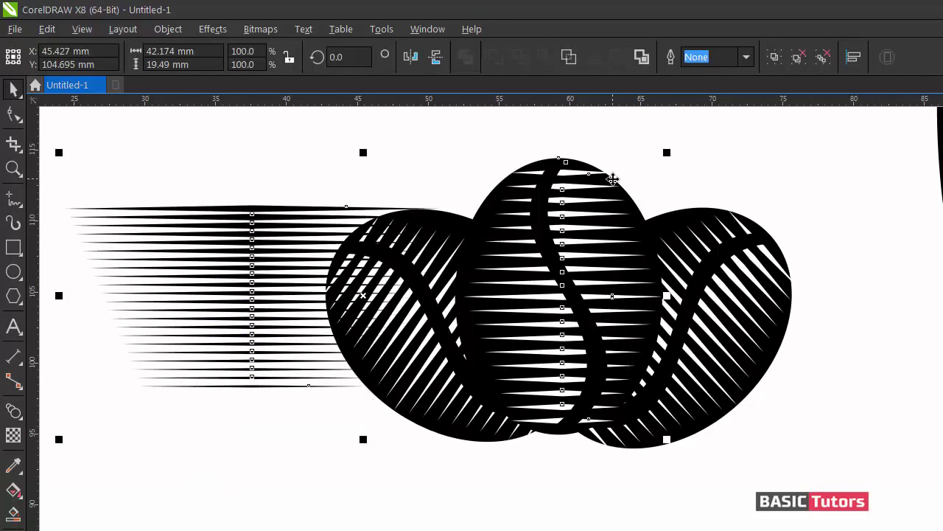
pyautogui.press('c')
pyautogui.click(674, 147)
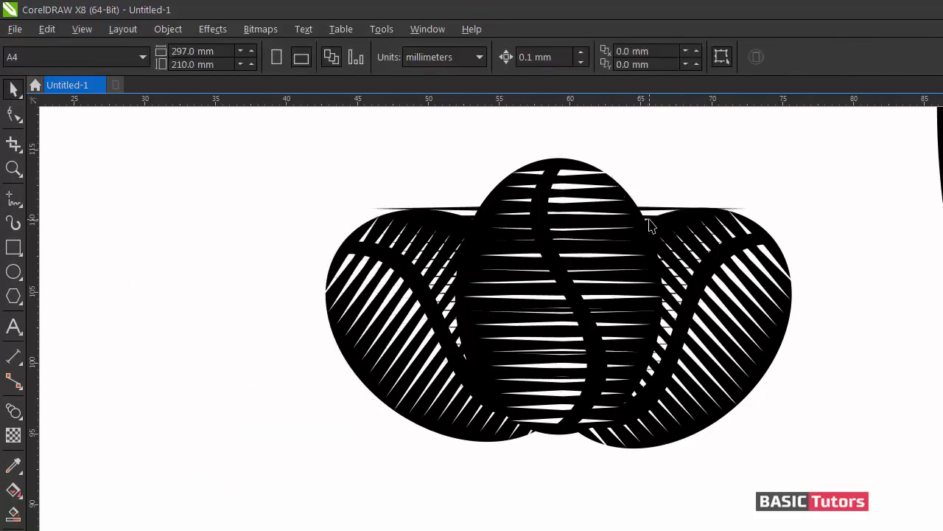
# - Widen the line blend symmetrically to about 44.5 mm and place it behind the lower half of the beans
pyautogui.click(649, 230)
pyautogui.moveTo(560, 299); pyautogui.dragTo(554, 423)
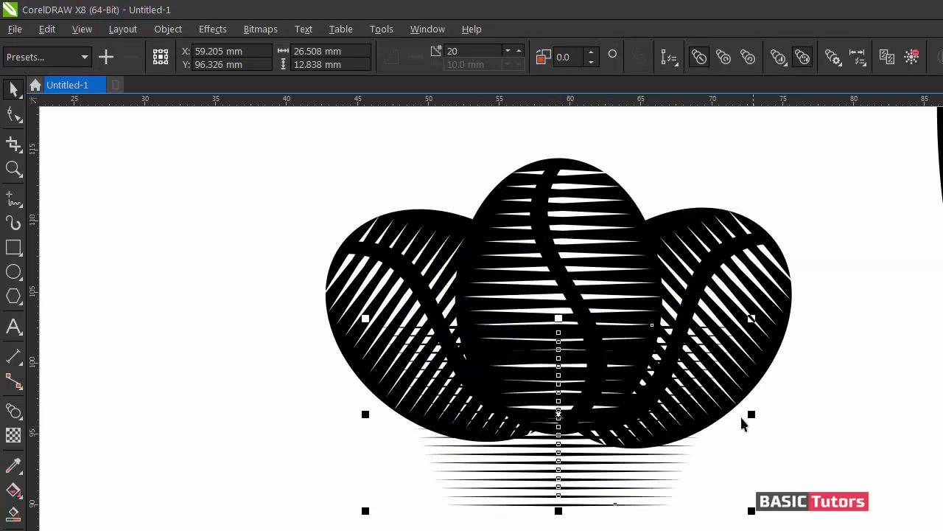
pyautogui.moveTo(753, 414); pyautogui.dragTo(874, 391)
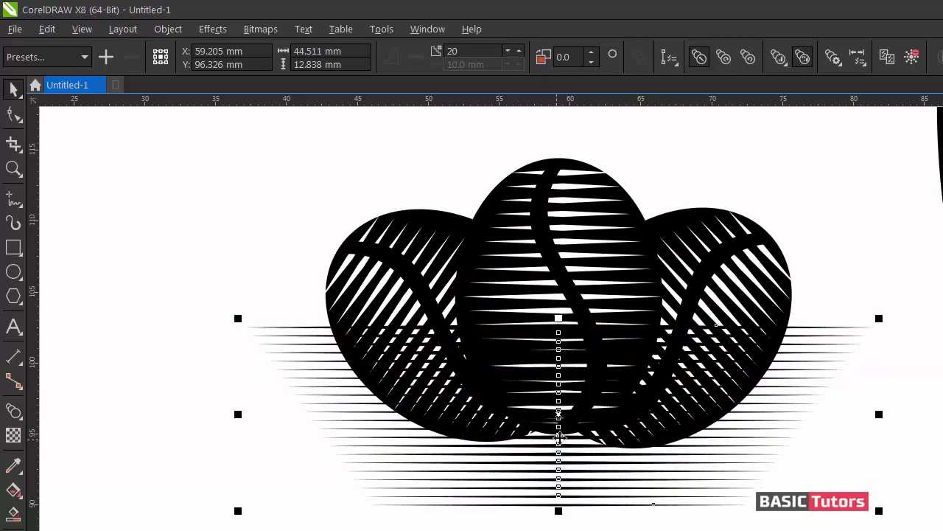
pyautogui.moveTo(557, 436); pyautogui.dragTo(562, 414)
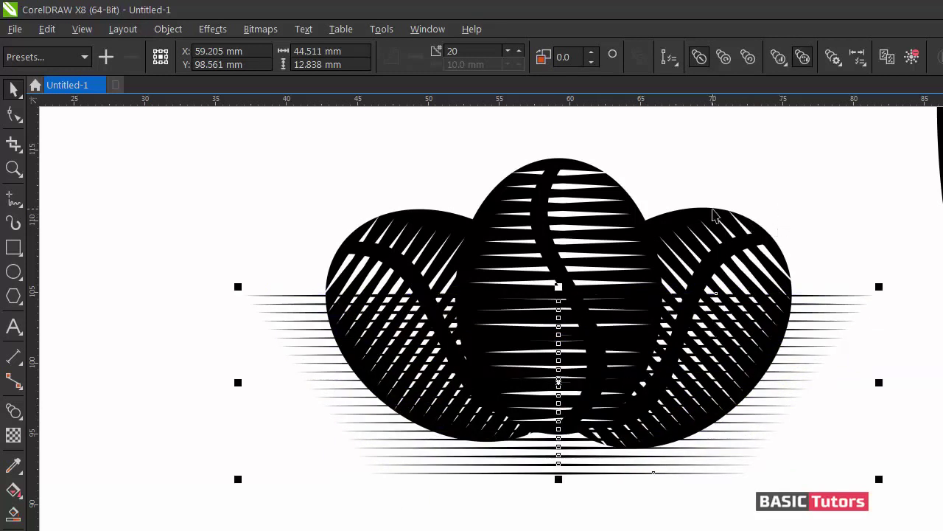
pyautogui.click(766, 160)
# - Compress the line blend's height by lowering its upper edge so it forms a shallow shadow around the beans' base
pyautogui.click(803, 295)
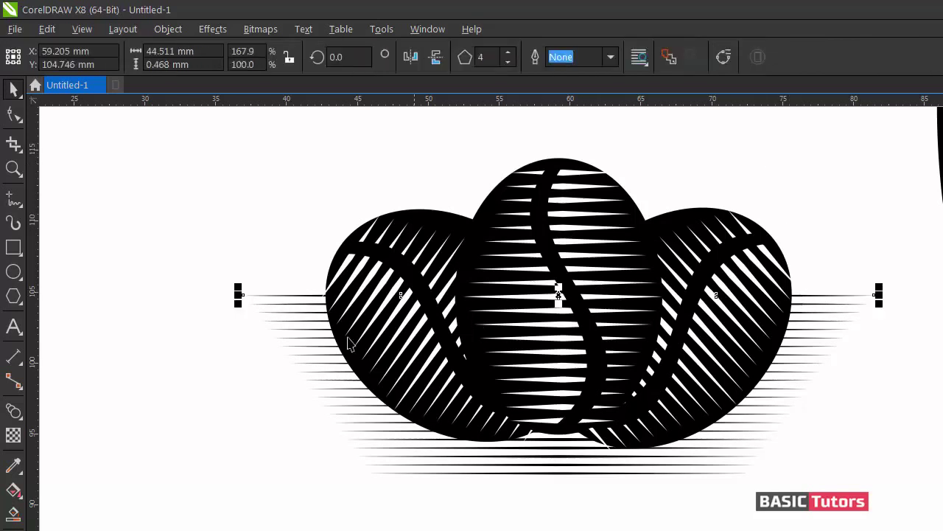
pyautogui.click(293, 356)
pyautogui.click(311, 346)
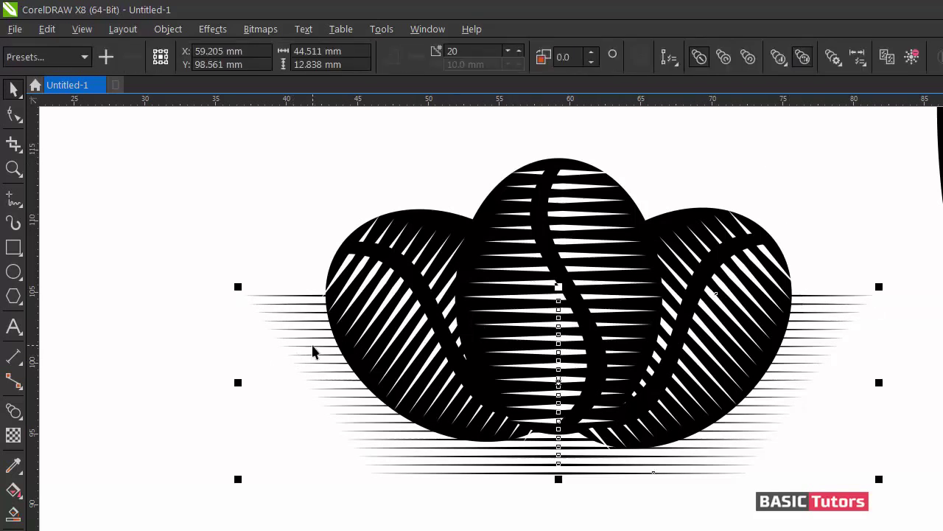
pyautogui.moveTo(558, 286); pyautogui.dragTo(558, 354)
pyautogui.click(809, 209)
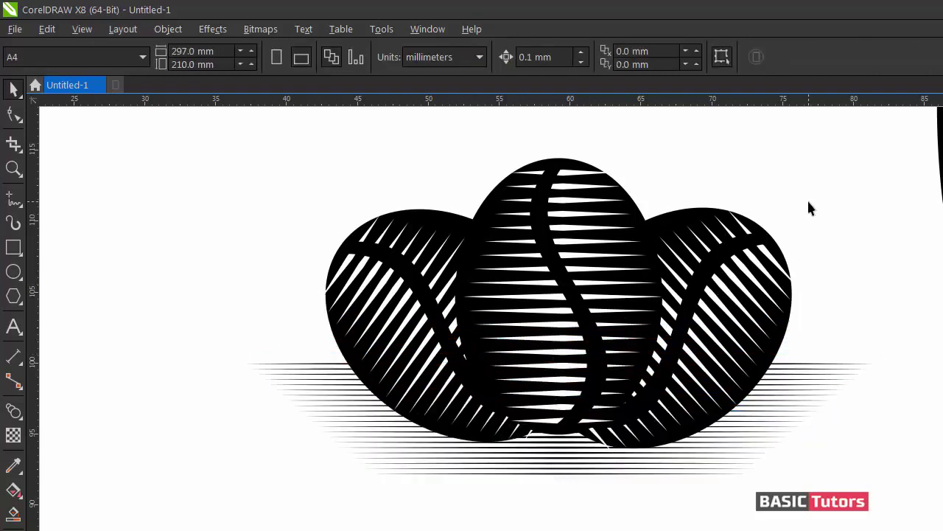
# - Group the three beans together with their line shadow
pyautogui.scroll(-2, 809, 209)
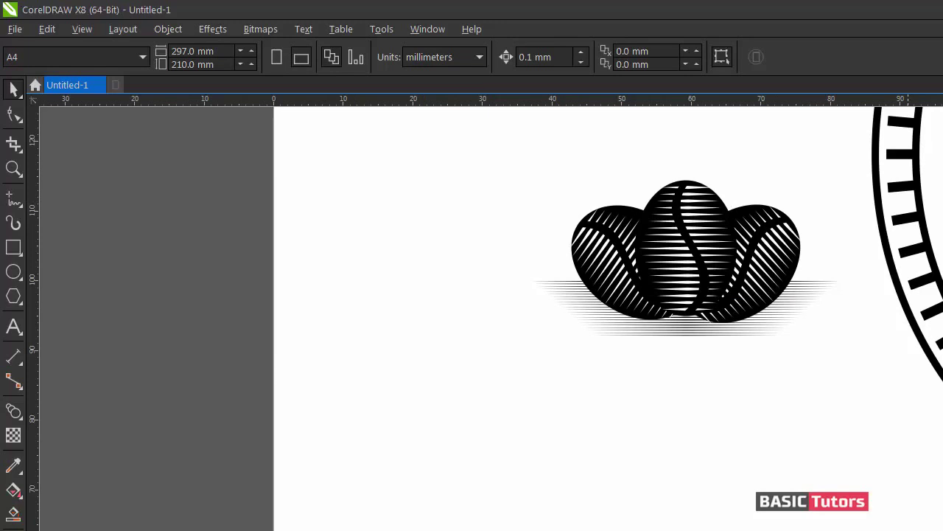
pyautogui.hscroll(5, 688, 463)
pyautogui.moveTo(542, 372); pyautogui.dragTo(127, 145)
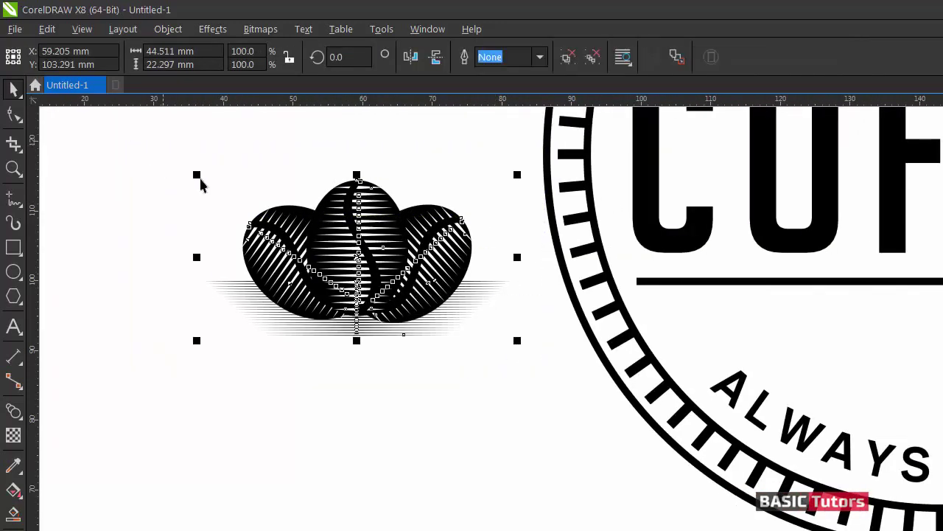
pyautogui.scroll(-2, 283, 222)
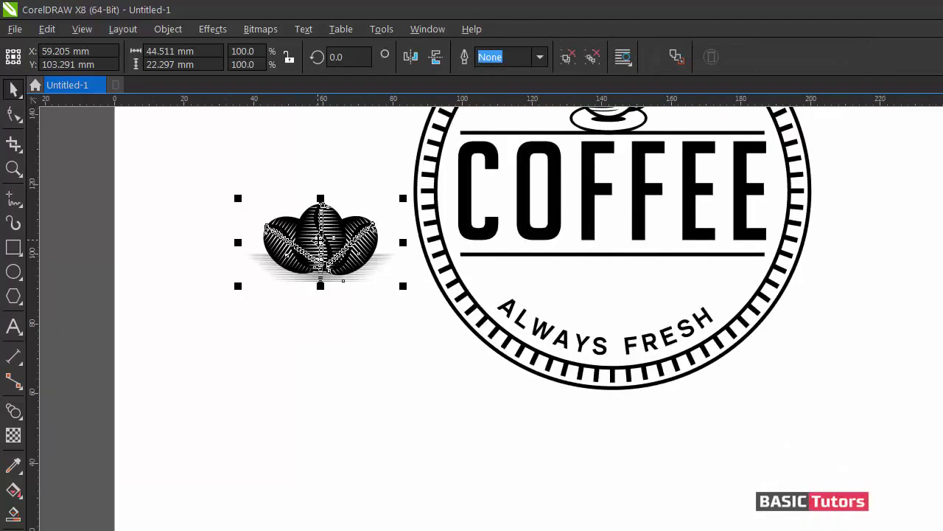
# - Move the bean group into the badge and scale it down to fit between the lower line and the ALWAYS FRESH slogan
pyautogui.moveTo(325, 240); pyautogui.dragTo(624, 273)
pyautogui.moveTo(704, 236); pyautogui.dragTo(698, 251)
pyautogui.moveTo(621, 278); pyautogui.dragTo(620, 290)
pyautogui.click(872, 274)
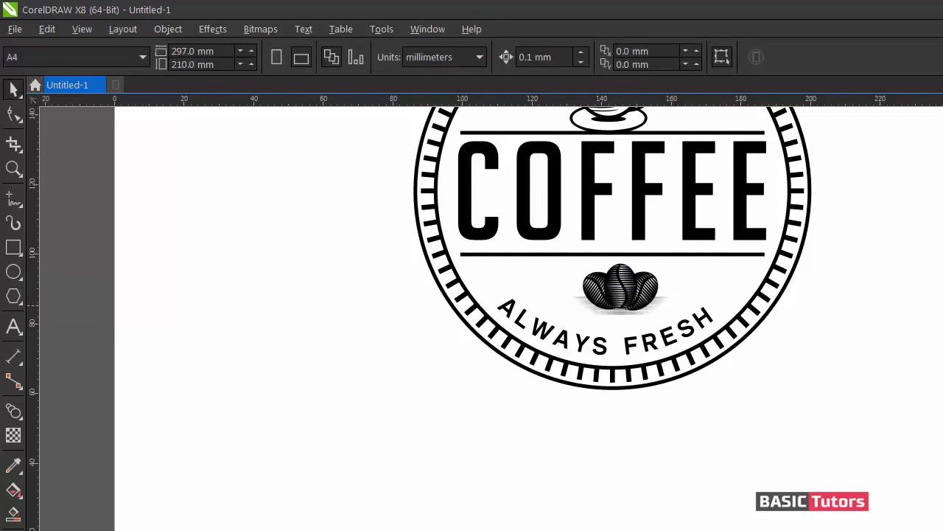
pyautogui.scroll(3, 472, 317)
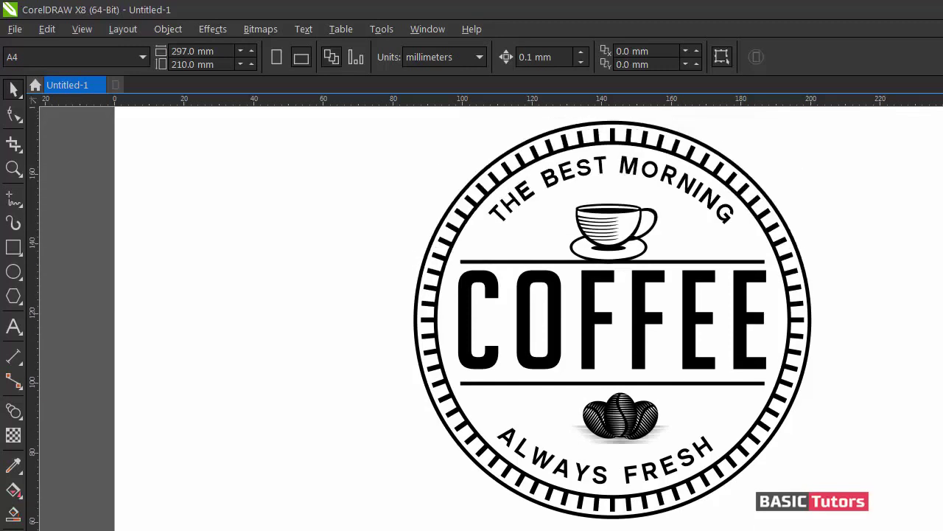
pyautogui.hscroll(3, 471, 317)
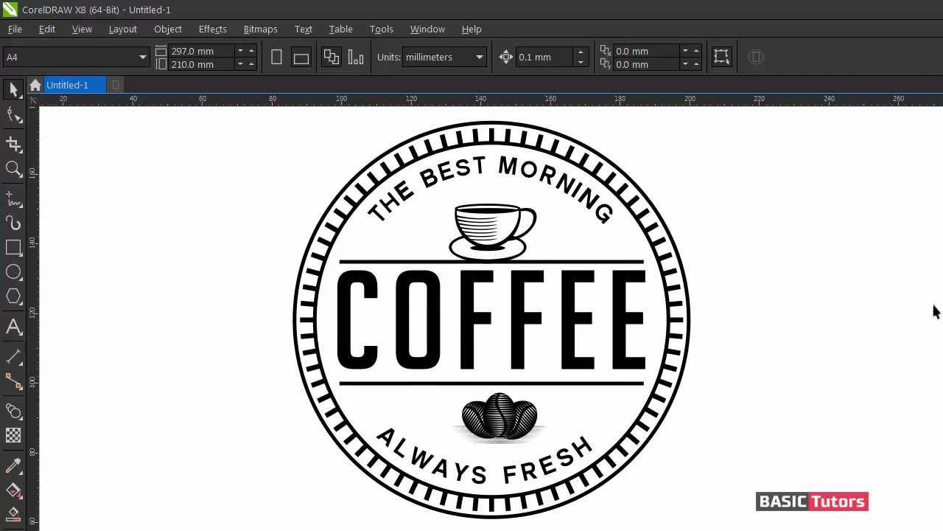
pyautogui.click(484, 221)
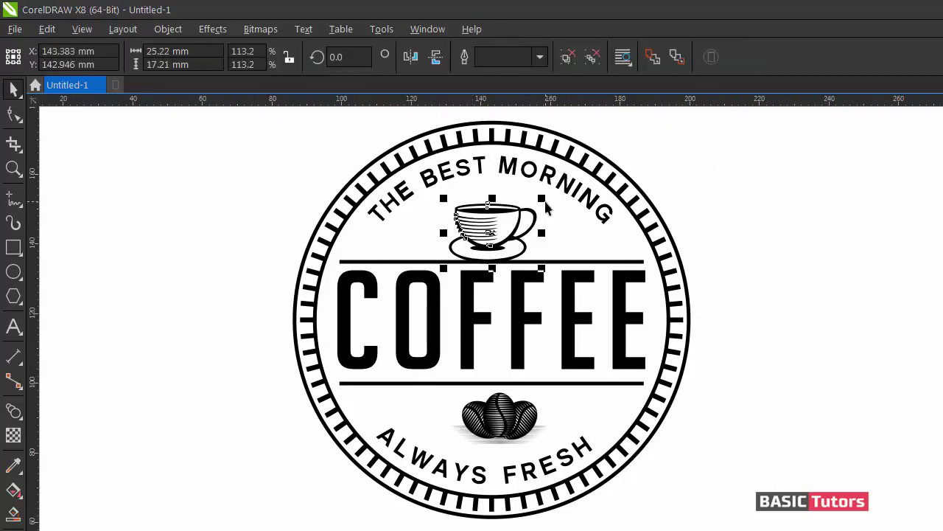
pyautogui.click(288, 175)
pyautogui.moveTo(289, 175); pyautogui.dragTo(484, 240)
pyautogui.click(486, 238)
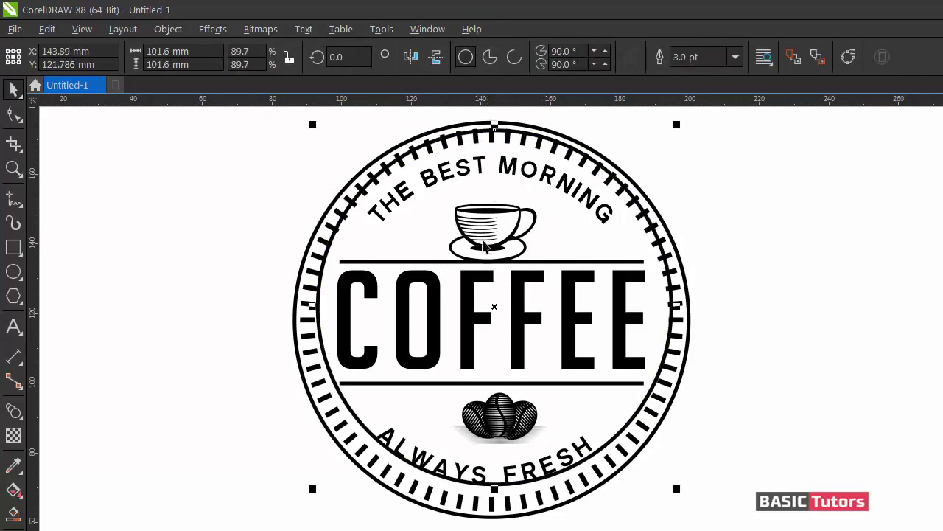
# - Enlarge the coffee cup proportionally about its center to about 29.4 mm wide and raise it so its saucer rests on the upper line
pyautogui.click(495, 238)
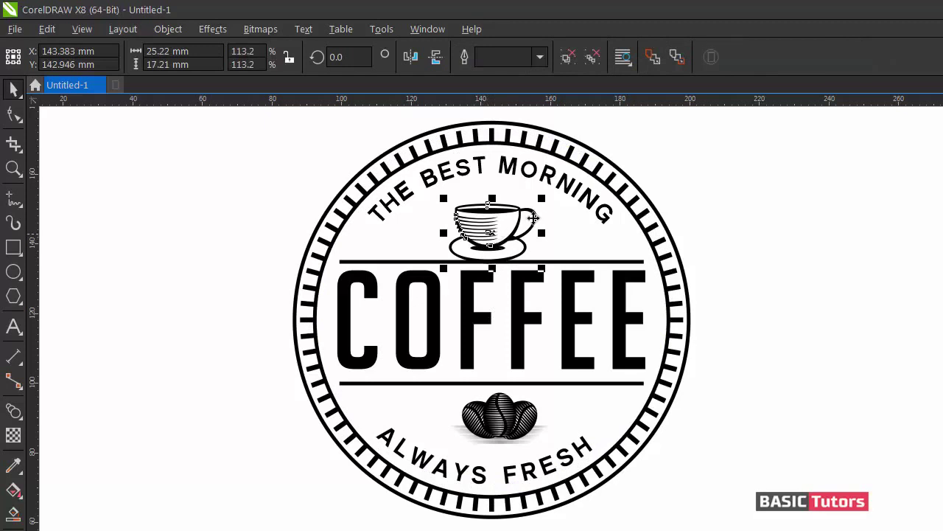
pyautogui.moveTo(541, 199); pyautogui.dragTo(549, 193)
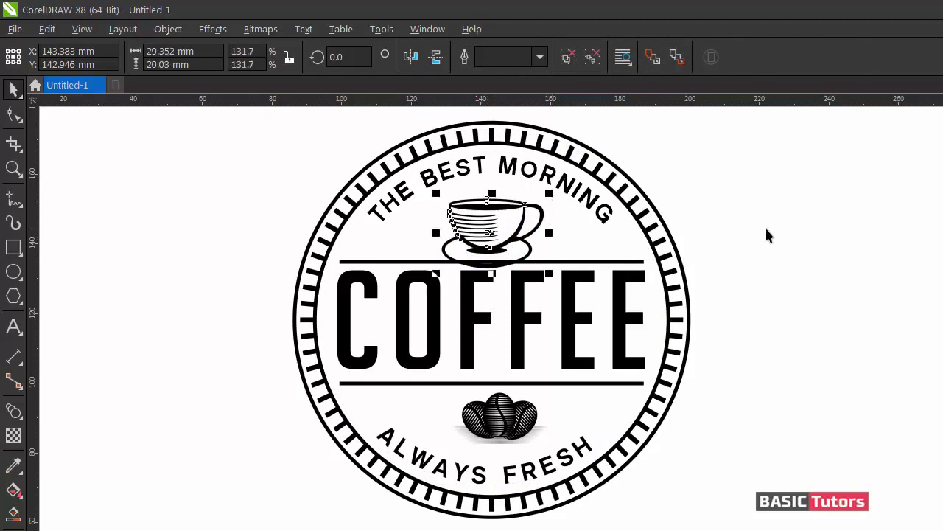
pyautogui.press('Up')
pyautogui.press('Up')
pyautogui.press('Up')
pyautogui.press('Up')
pyautogui.press('Up')
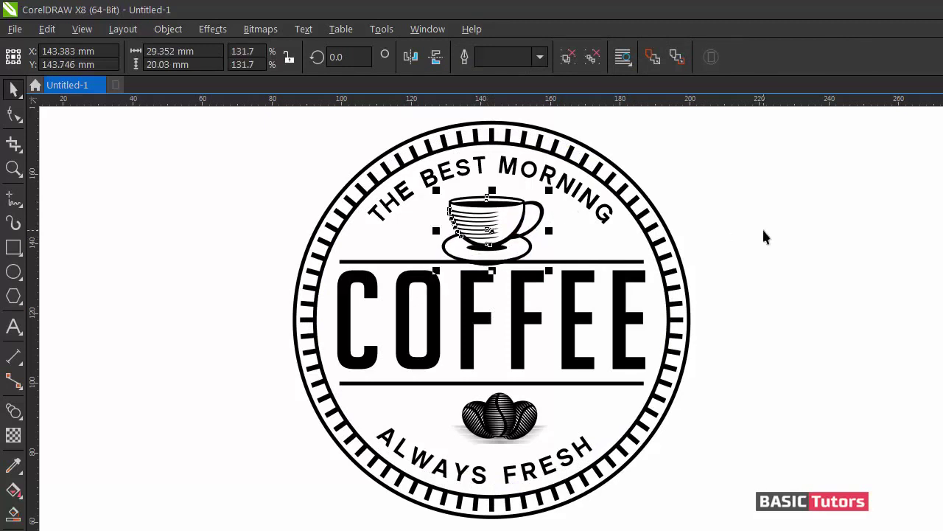
pyautogui.press('Up')
pyautogui.press('Up')
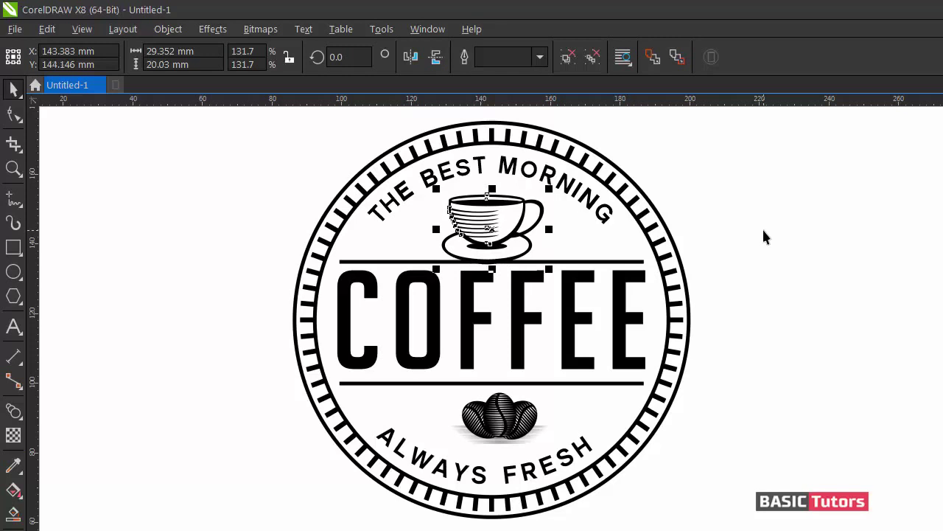
pyautogui.click(763, 230)
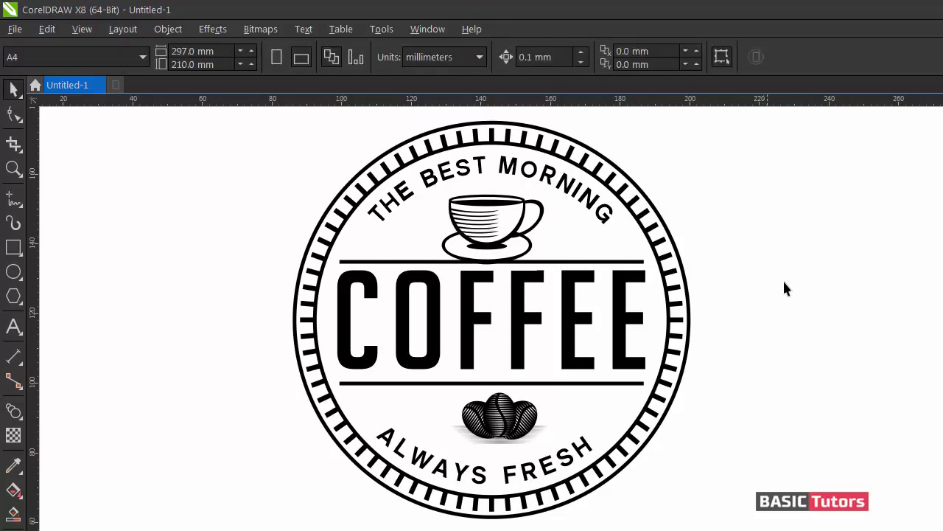
pyautogui.hscroll(2, 491, 318)
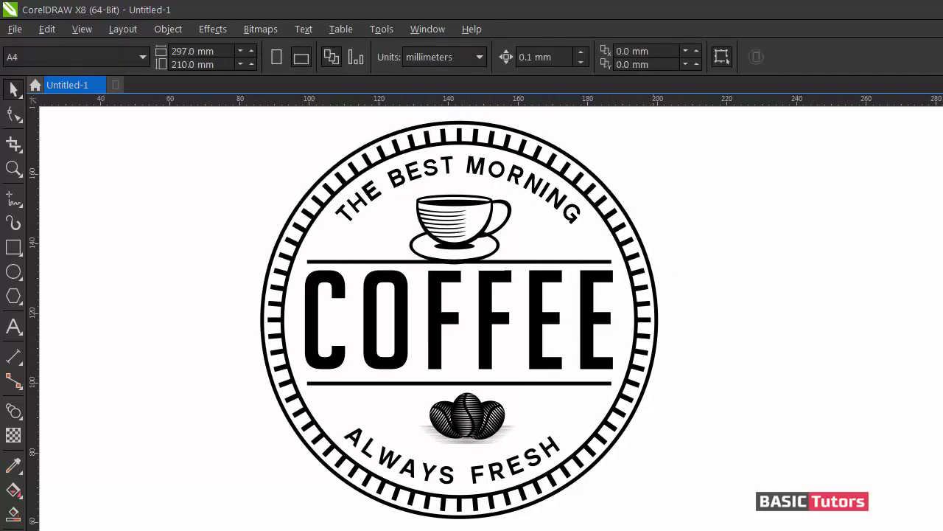